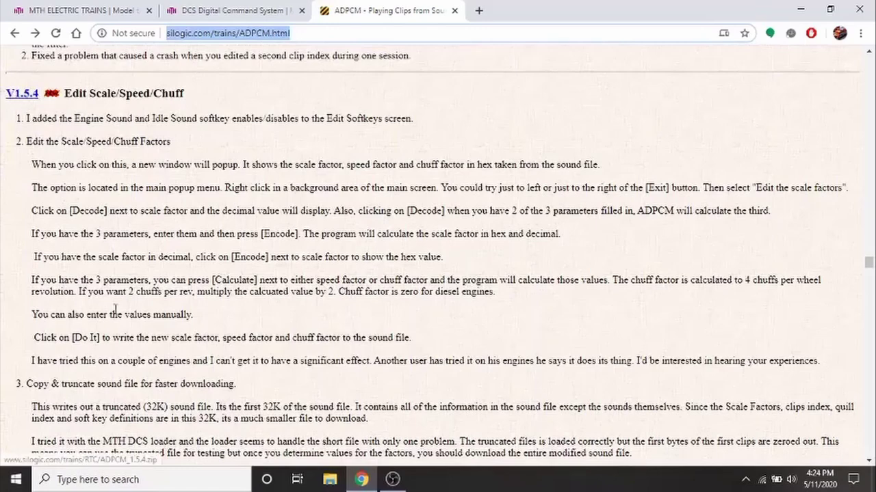
Step: Switch to File Explorer and open the ADPCM_1.5.4 folder in Downloads
click(332, 480)
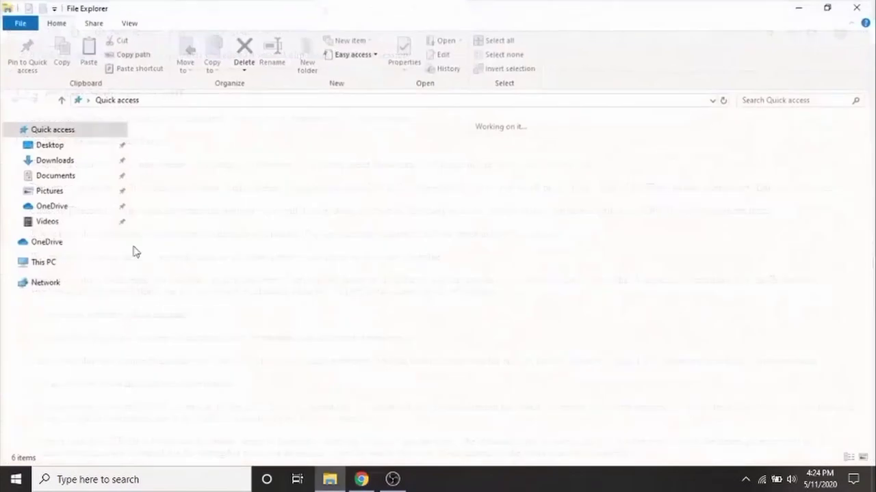
click(68, 176)
click(58, 160)
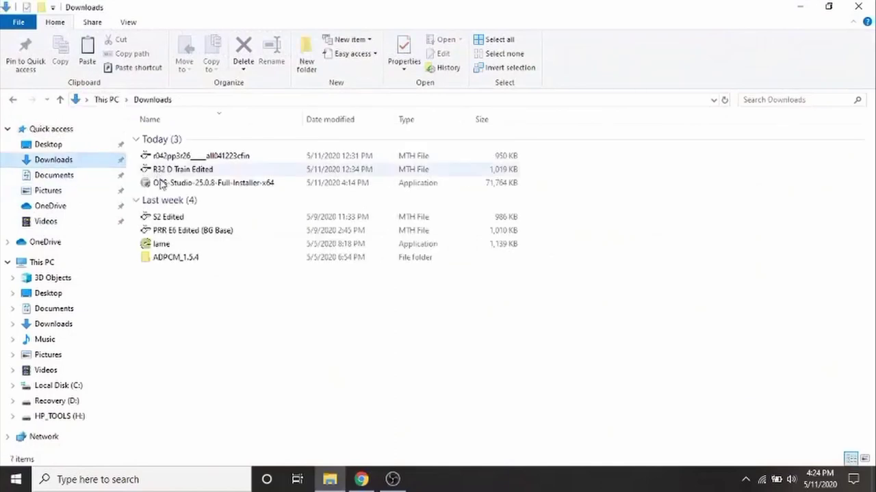
right_click(186, 261)
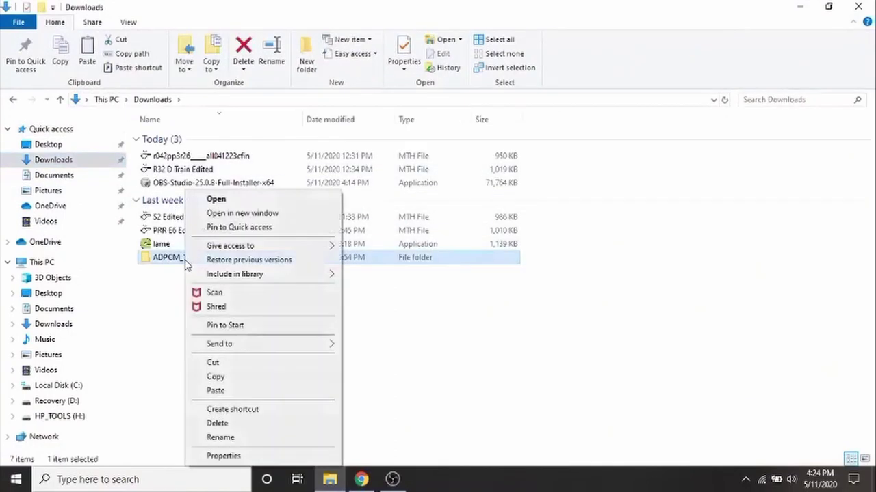
click(232, 197)
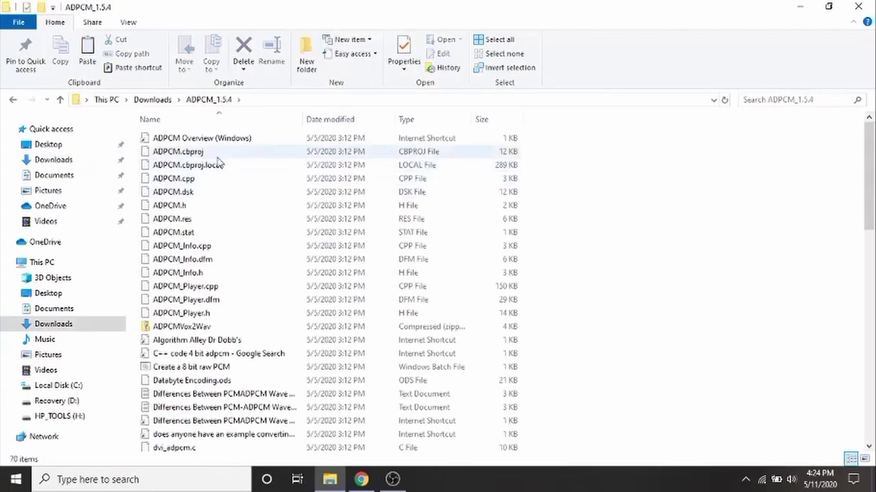
Step: View the image "PS2 and PS3 sound file names explained" from the ADPCM_1.5.4 folder, then close it and return to Downloads
scroll(260, 326, down, 3)
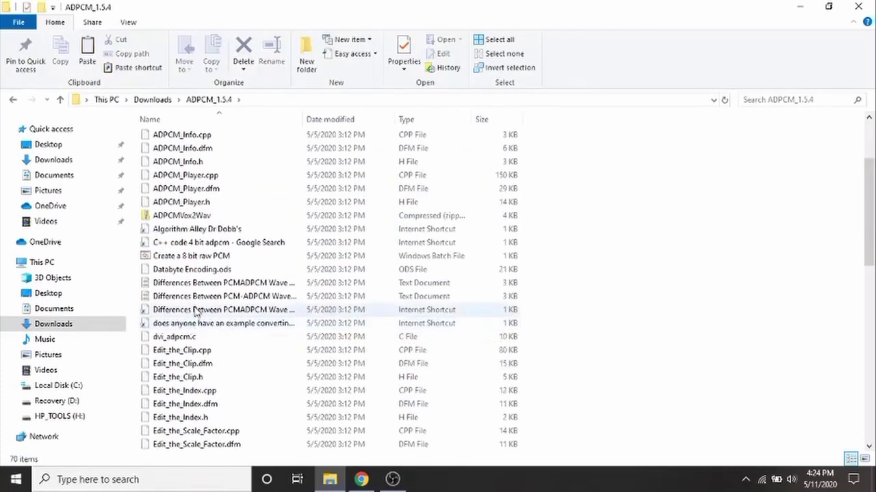
scroll(195, 312, down, 8)
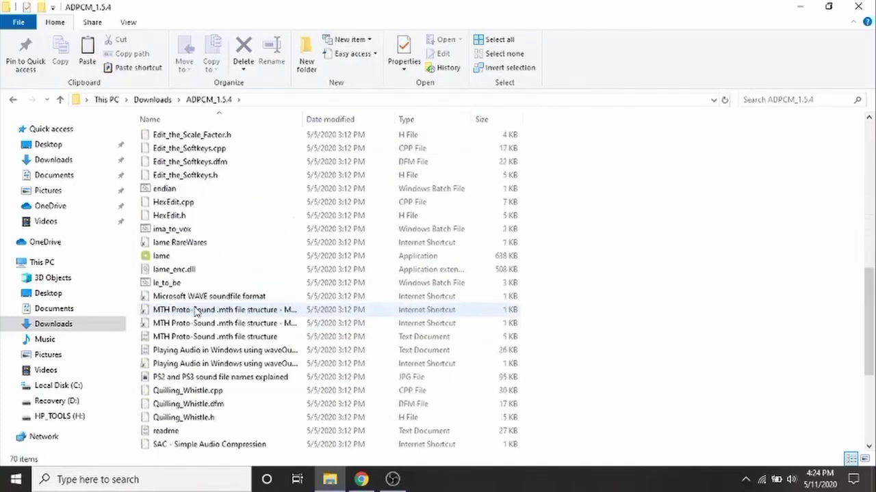
right_click(222, 381)
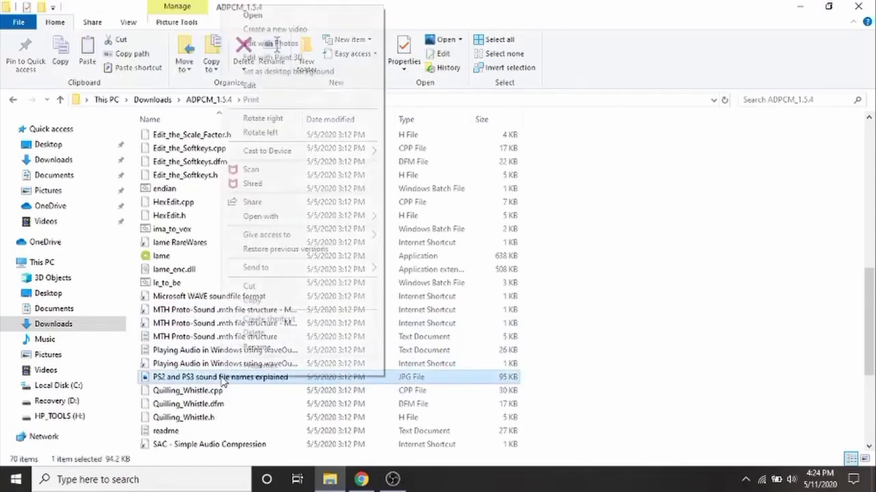
click(281, 15)
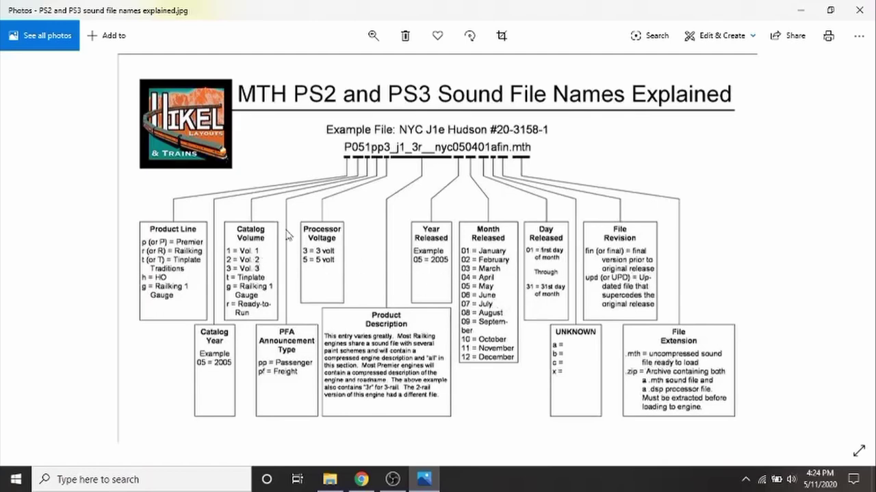
click(859, 10)
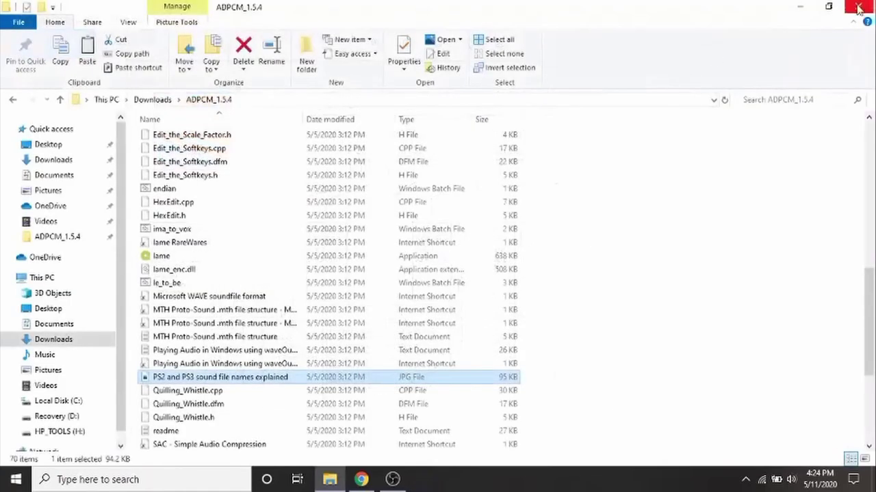
click(69, 166)
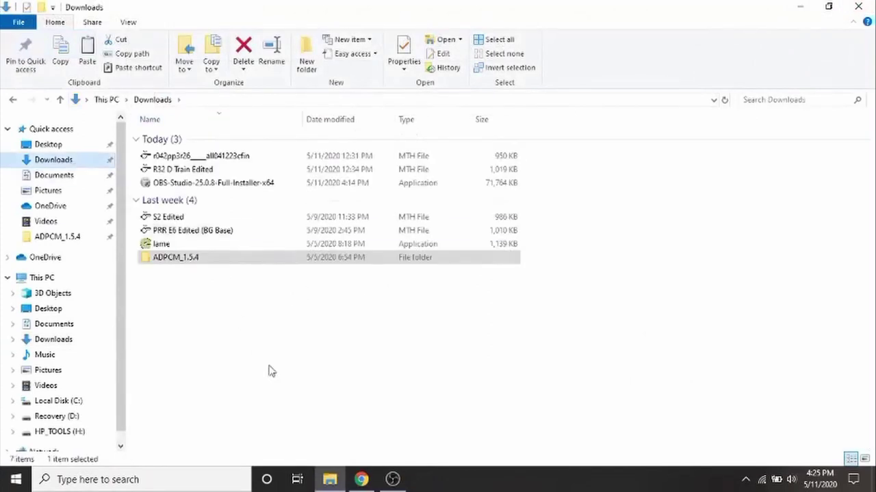
Step: Switch to Chrome and search the MTH Electric Trains website for "R12"
mouse_move(366, 485)
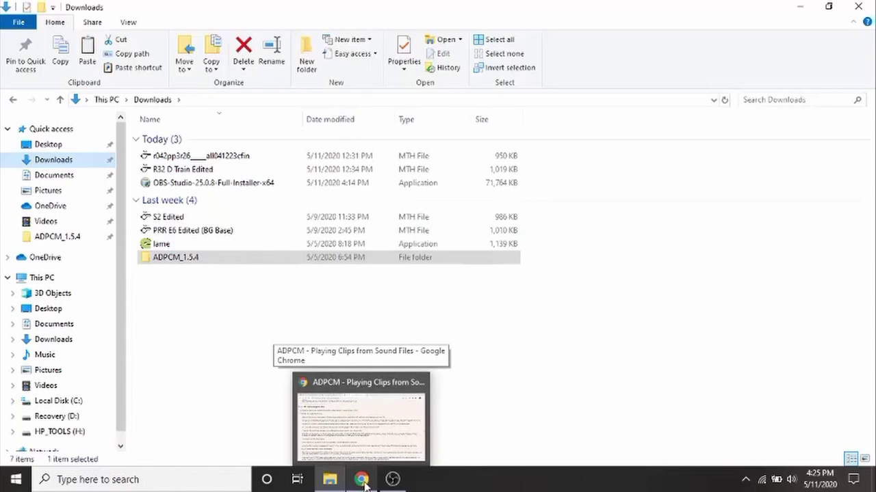
click(363, 480)
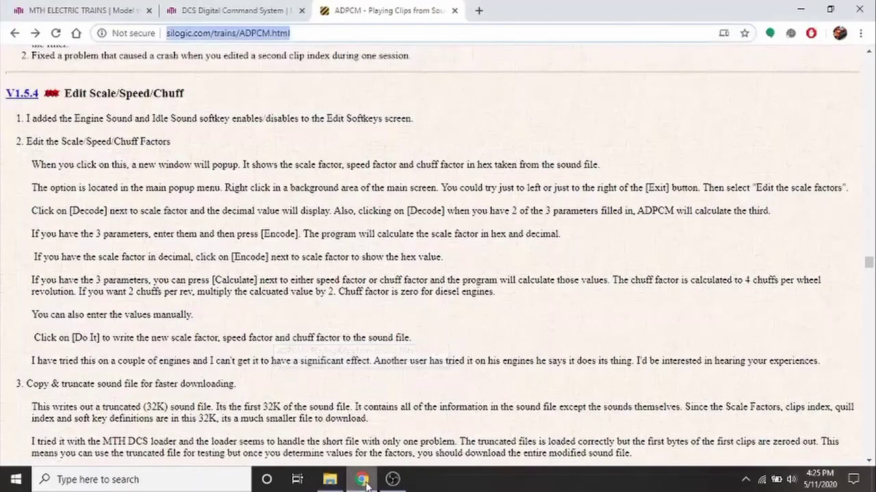
click(97, 5)
scroll(154, 197, up, 5)
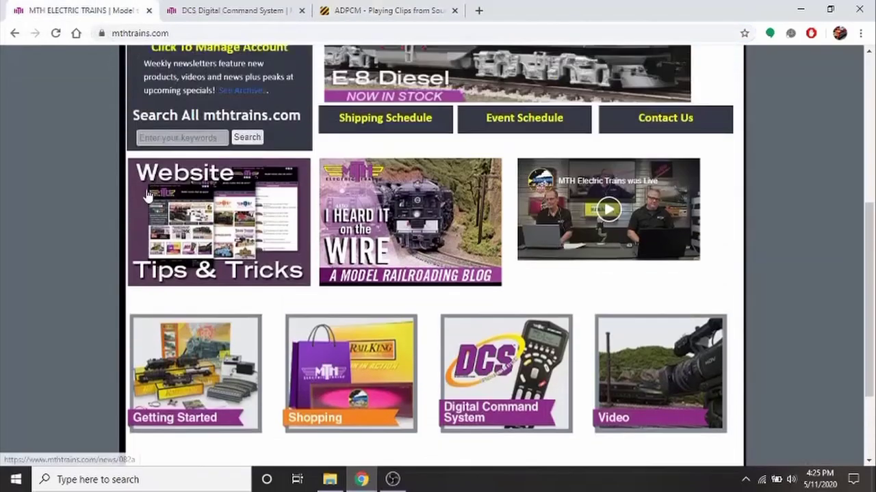
scroll(159, 253, down, 1)
click(169, 327)
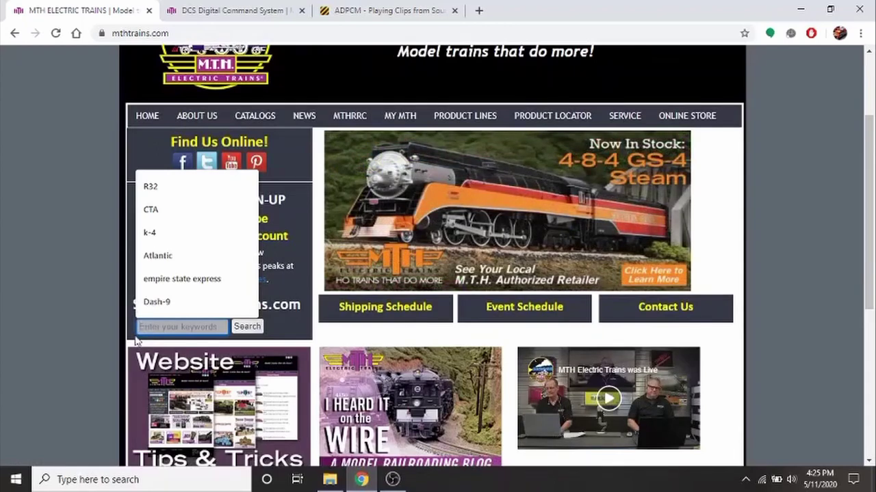
text(R12)
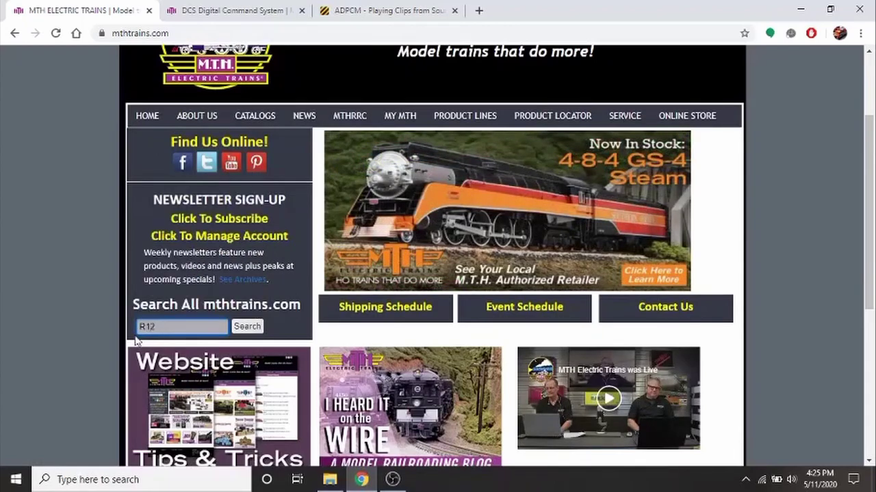
key(Return)
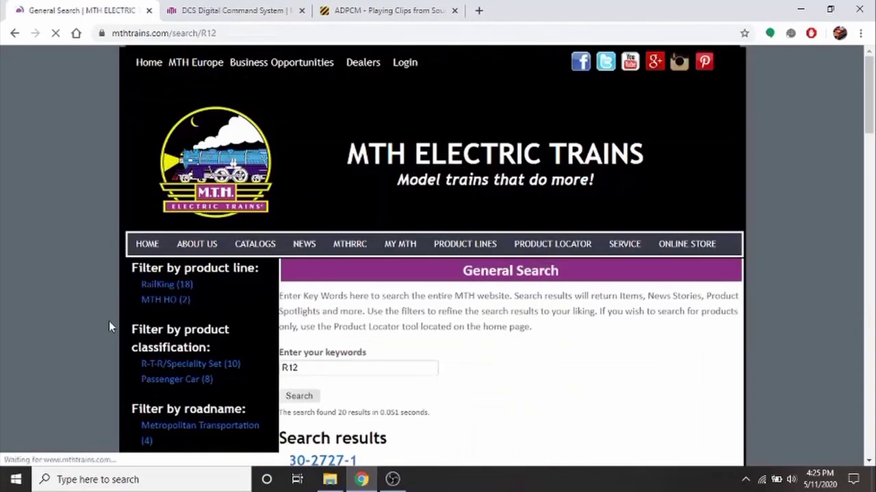
Step: Open the 30-2727-1 R-12 subway set and save its Proto-Sound file r062pp3_r12____mt_070409aupd to Downloads
scroll(269, 350, down, 3)
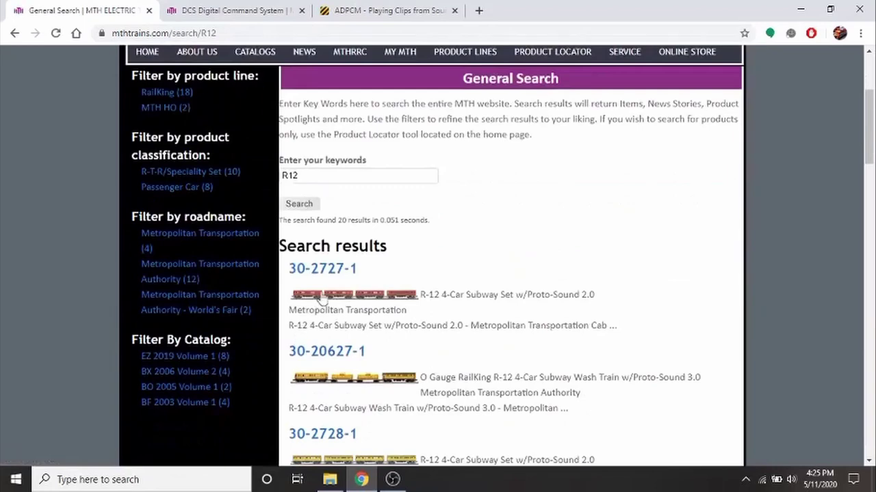
click(331, 274)
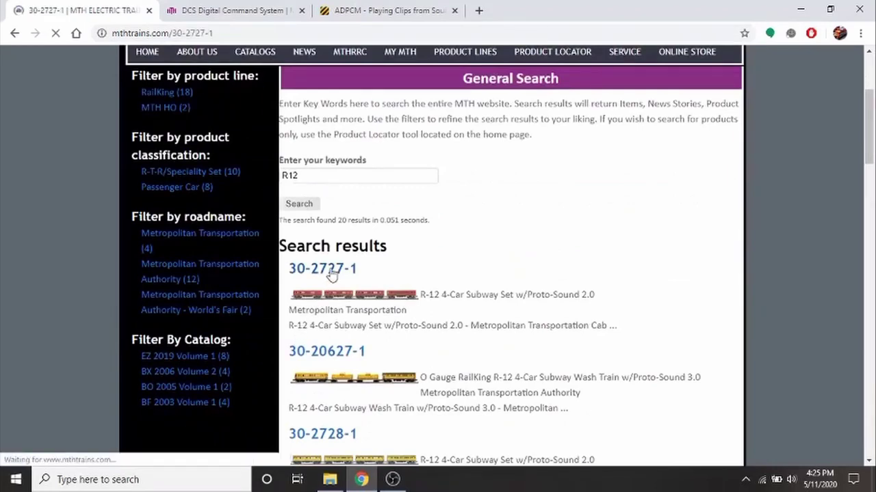
scroll(373, 303, down, 2)
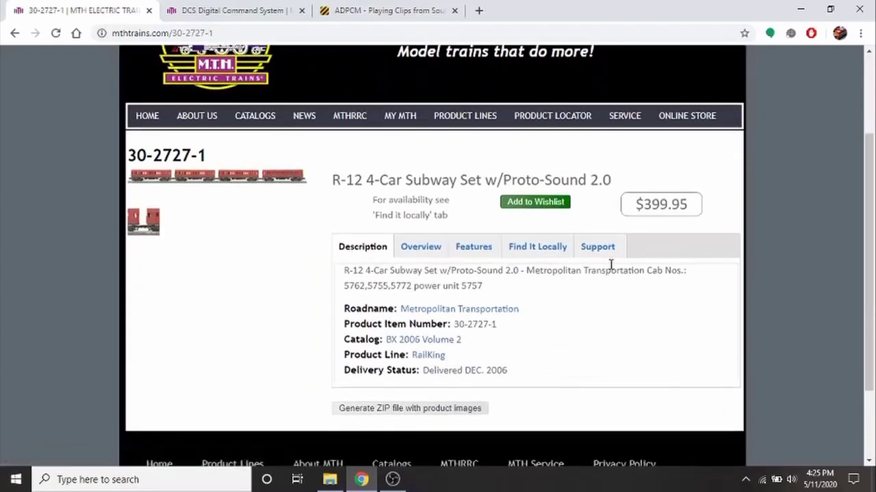
click(606, 251)
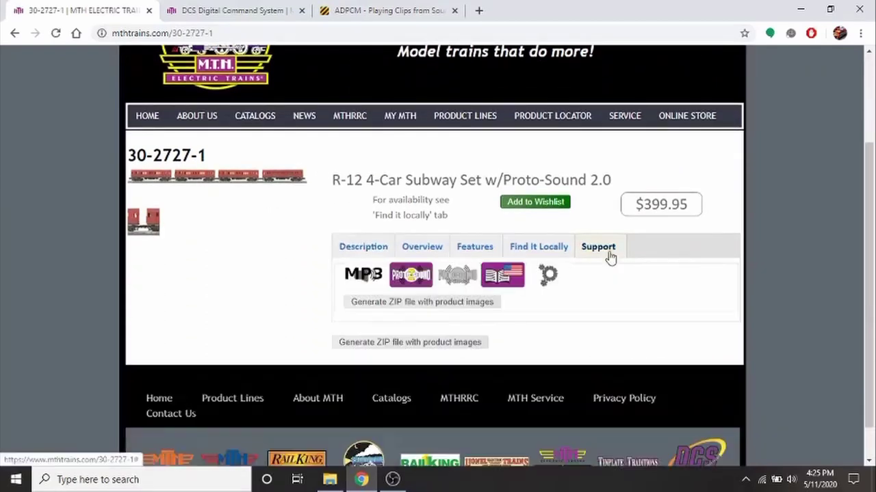
right_click(408, 277)
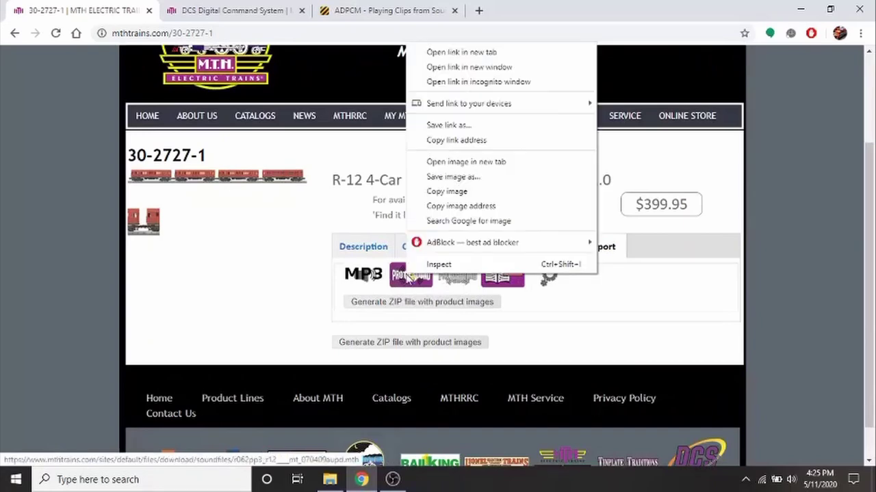
click(451, 131)
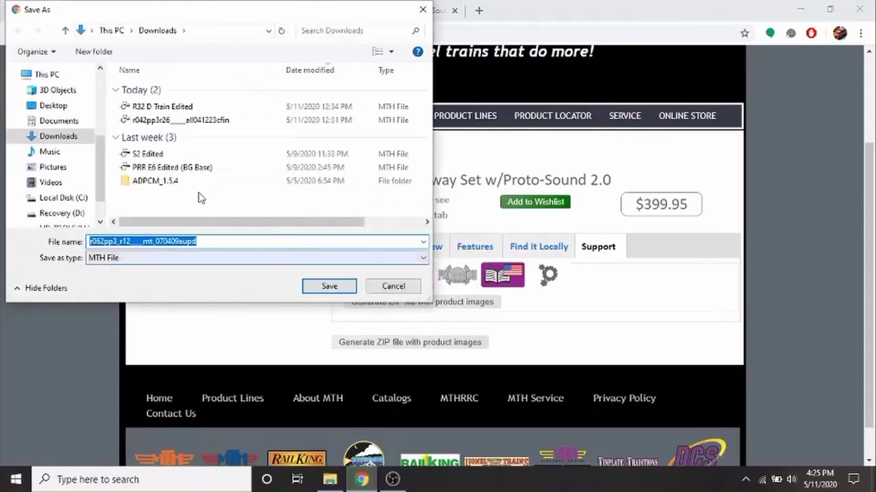
click(327, 286)
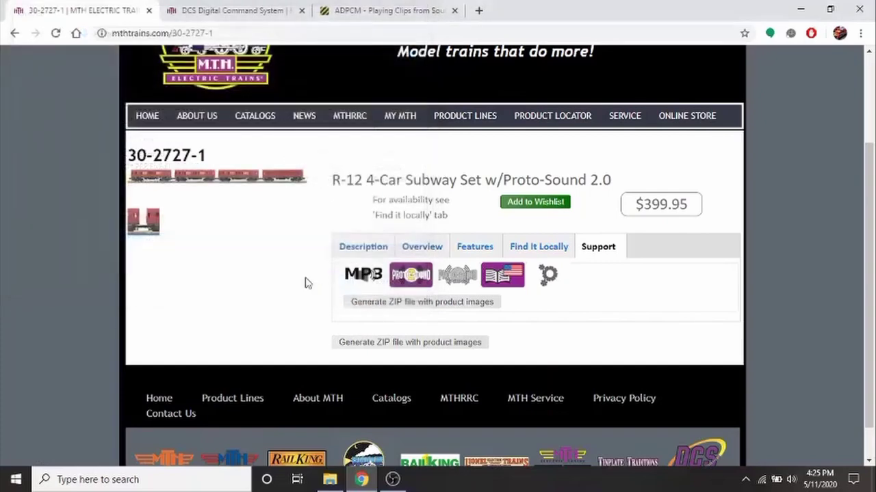
Step: Return to the R12 search results and open the TT Gray 30-2373-1 subway set with Proto-Sound 2.0
click(15, 33)
scroll(427, 271, down, 5)
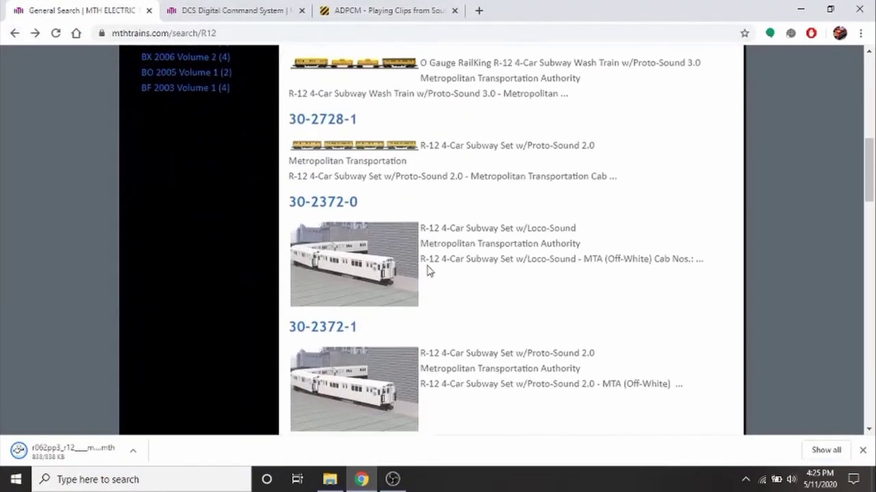
scroll(426, 272, down, 2)
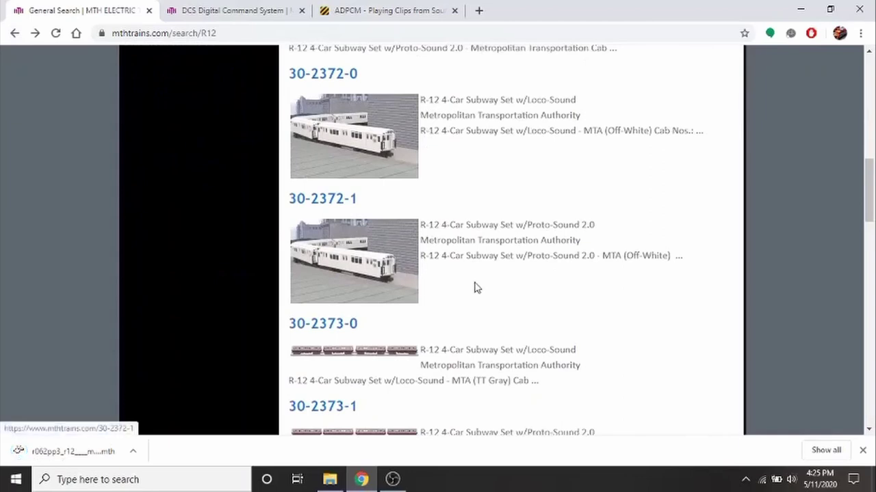
scroll(477, 288, down, 1)
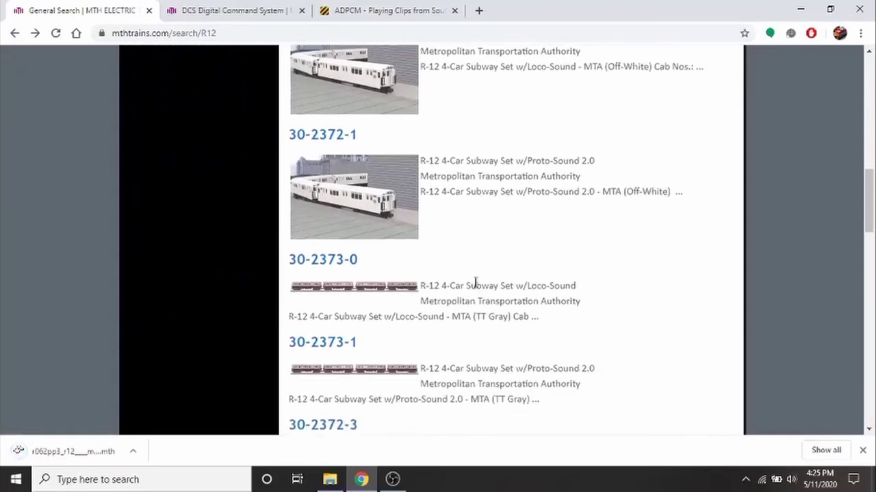
click(340, 345)
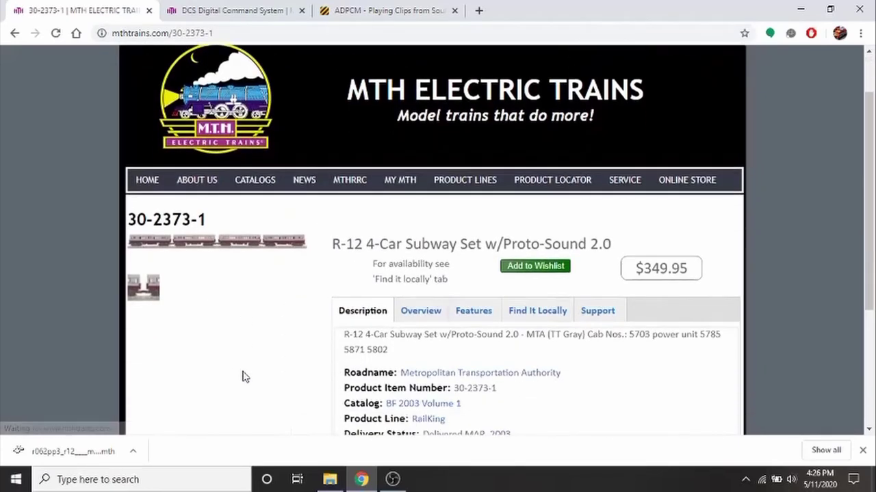
Step: Check the suggested save name of the 30-2373-1 set's Proto-Sound file, highlighting its "brdwy" part, and cancel the save
click(613, 316)
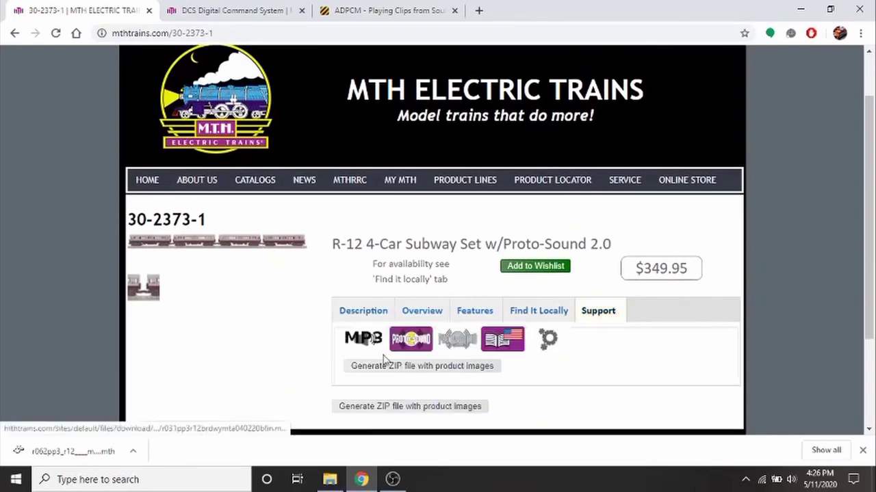
right_click(415, 343)
click(478, 198)
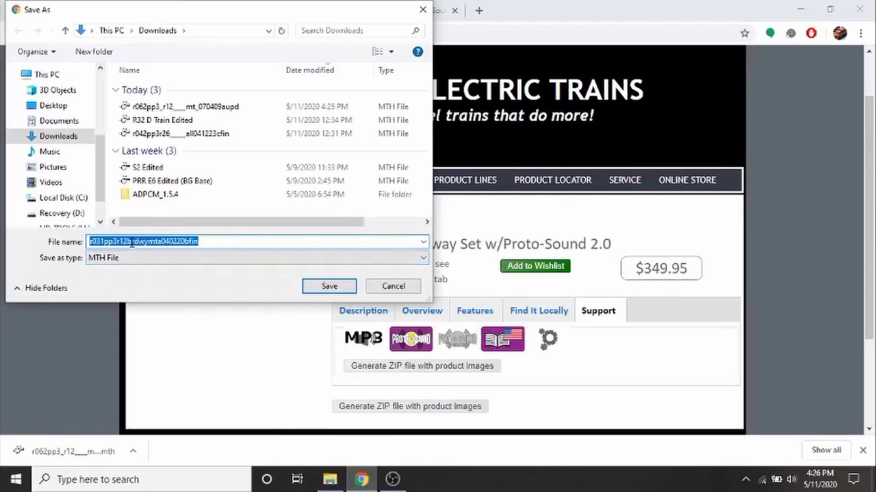
drag(128, 244, 147, 239)
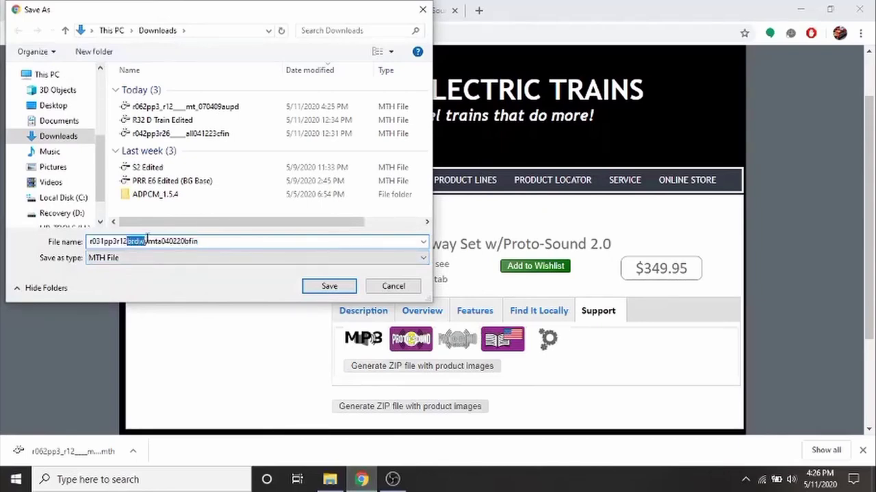
click(391, 287)
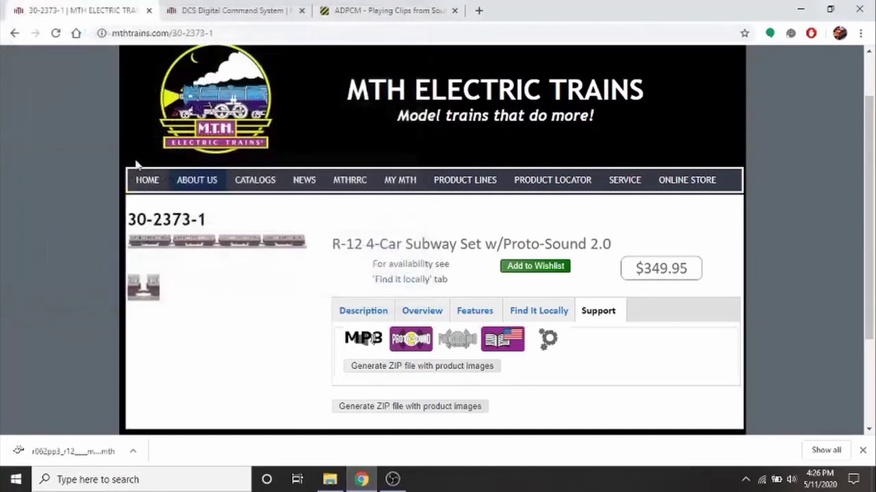
Step: Return to the R12 search results and open the support downloads of the Off-White 30-2372-1 subway set with Proto-Sound 2.0
click(14, 33)
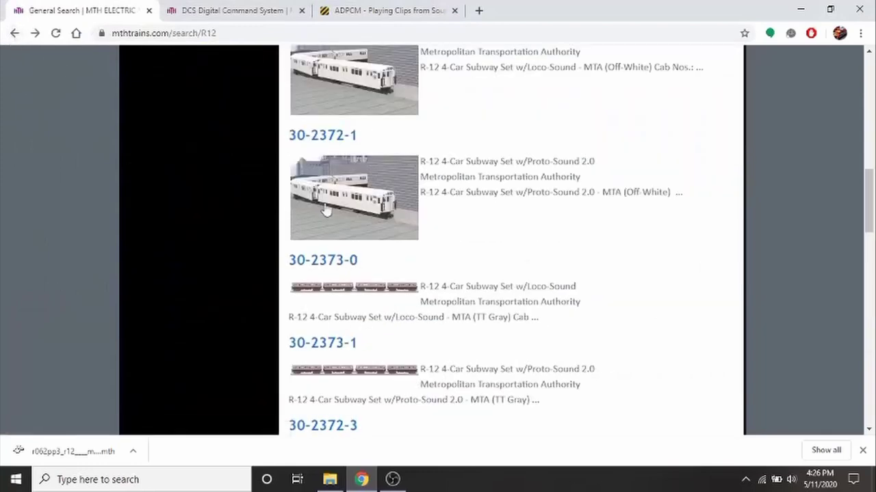
click(372, 197)
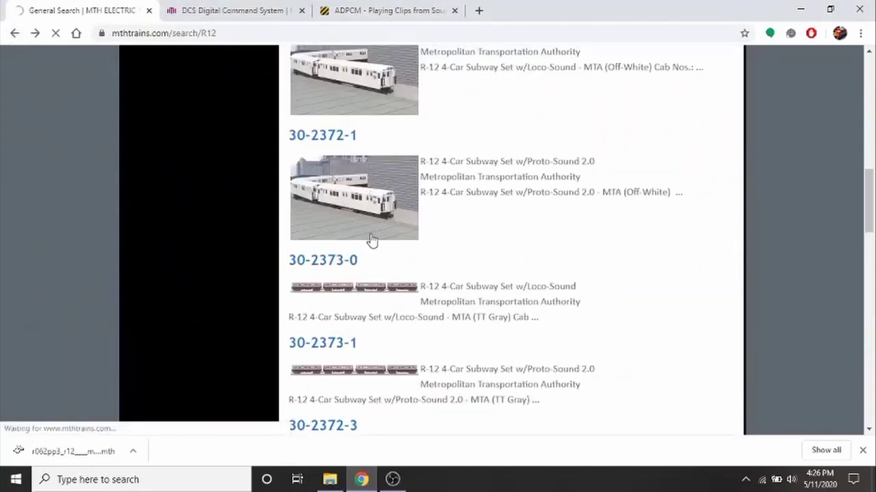
scroll(602, 348, down, 1)
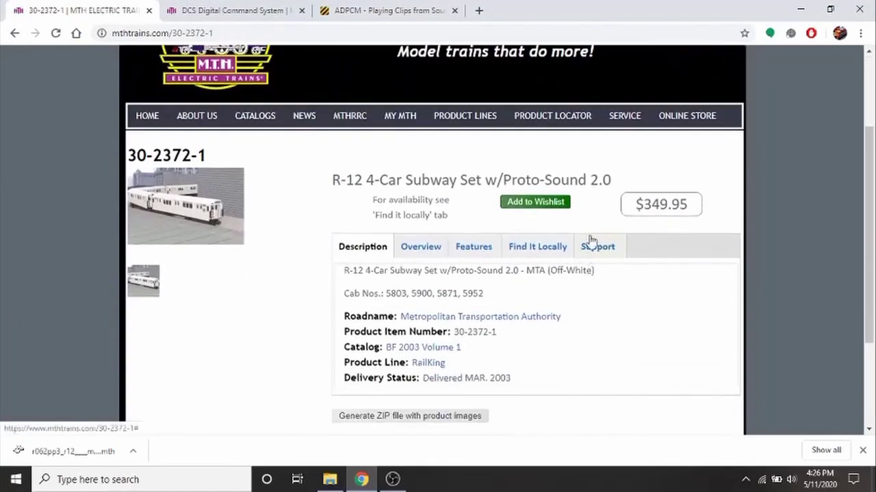
click(591, 245)
Step: Save the 30-2372-1 set's Proto-Sound file to Downloads as r031pp3r12flushmta040223cfin
right_click(409, 274)
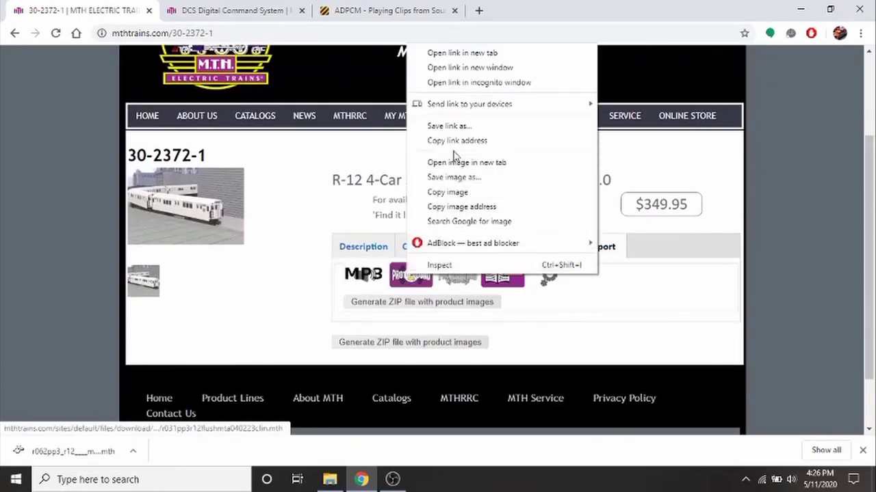
click(452, 126)
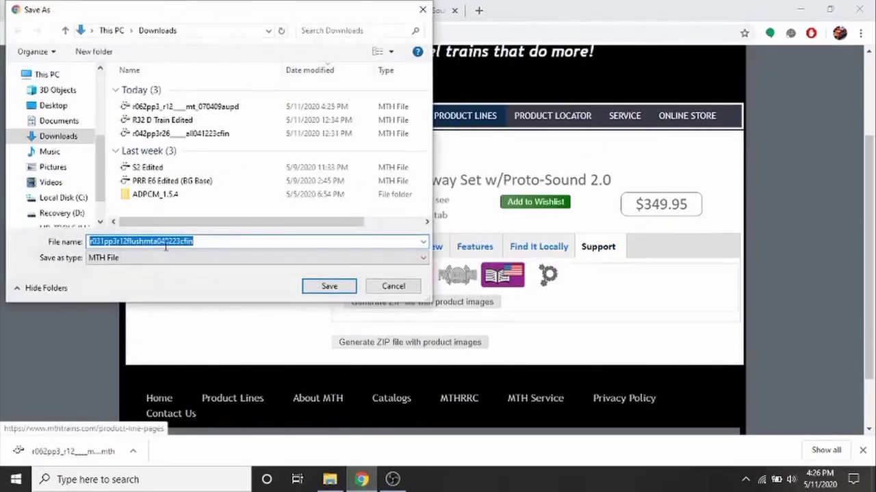
drag(129, 244, 141, 238)
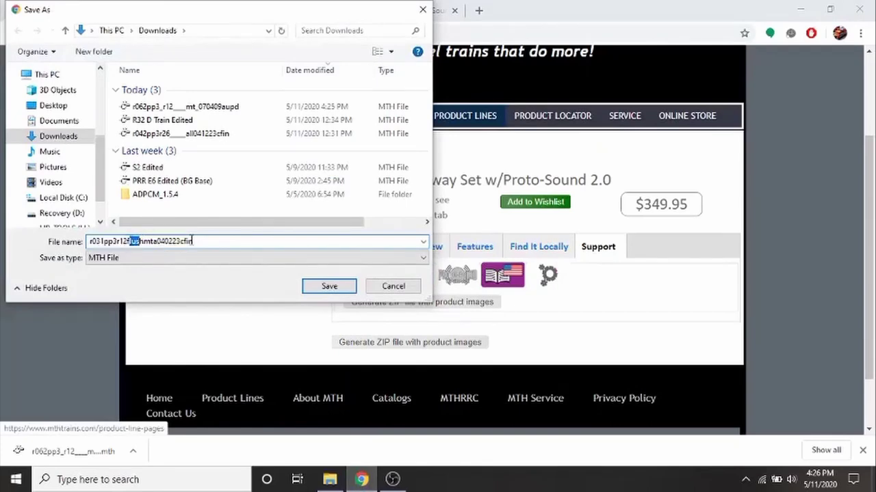
click(329, 286)
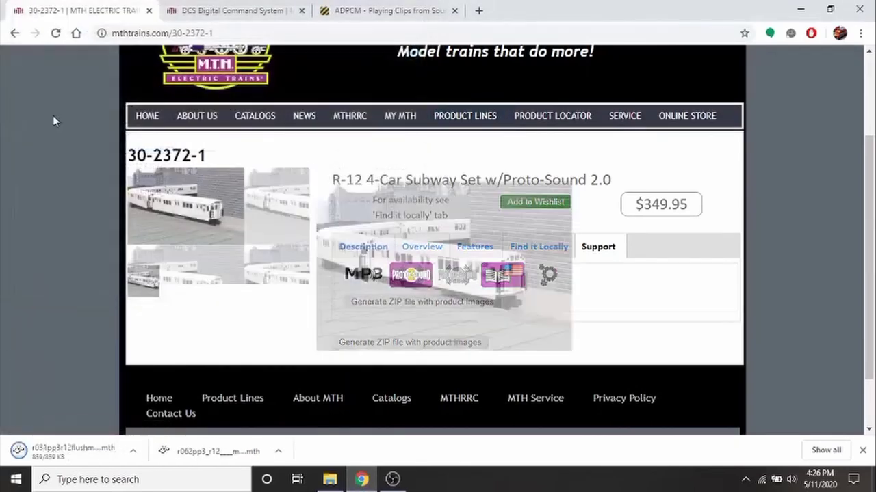
Step: Return to the R12 search results, then switch to File Explorer and show the Downloads folder
click(14, 32)
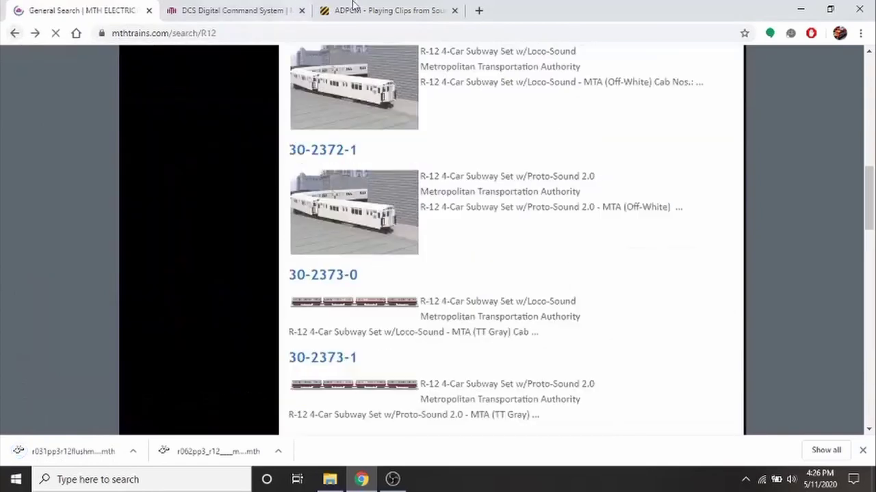
click(800, 9)
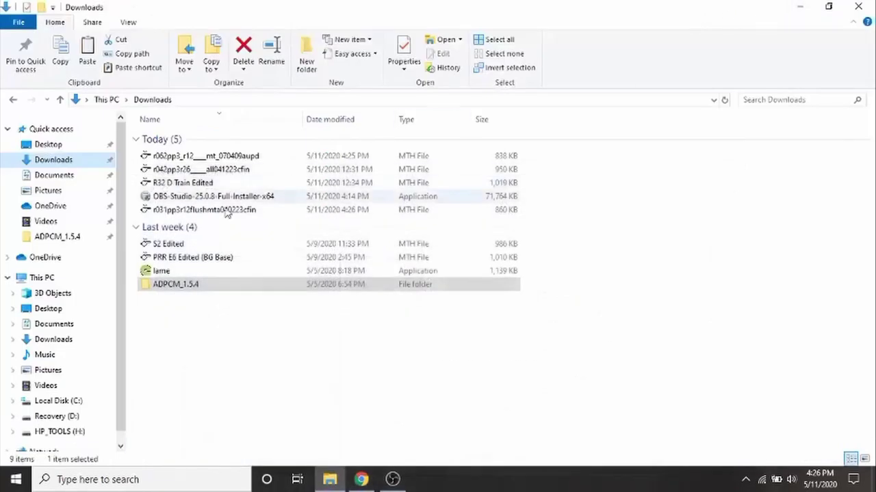
click(76, 164)
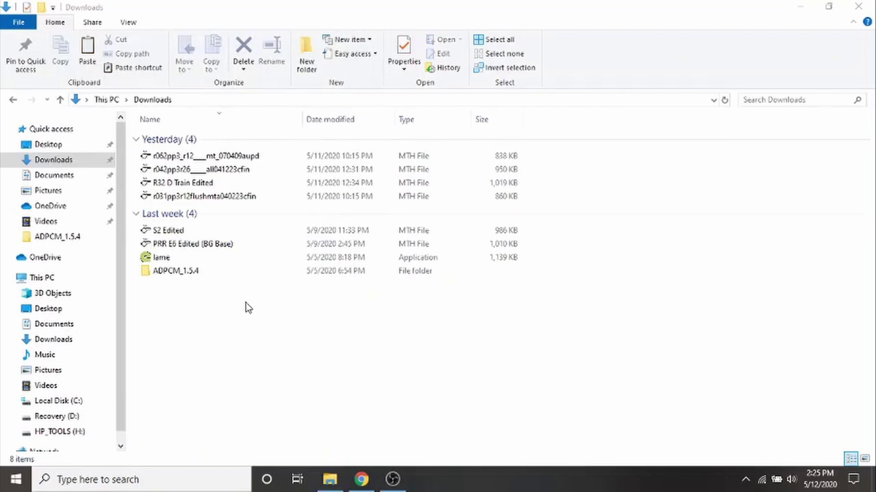
Step: Open r031pp3r12flushmta040223cfin from Downloads in ADPCM Player and analyze it
right_click(209, 198)
click(230, 206)
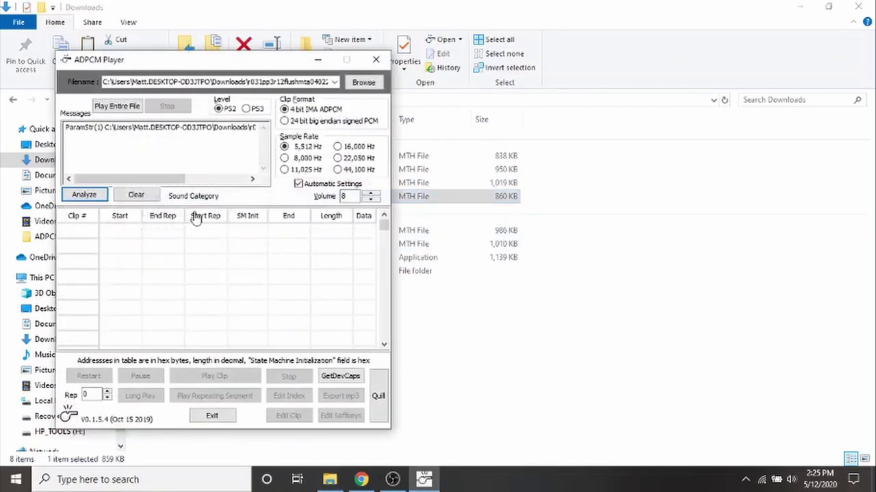
click(83, 195)
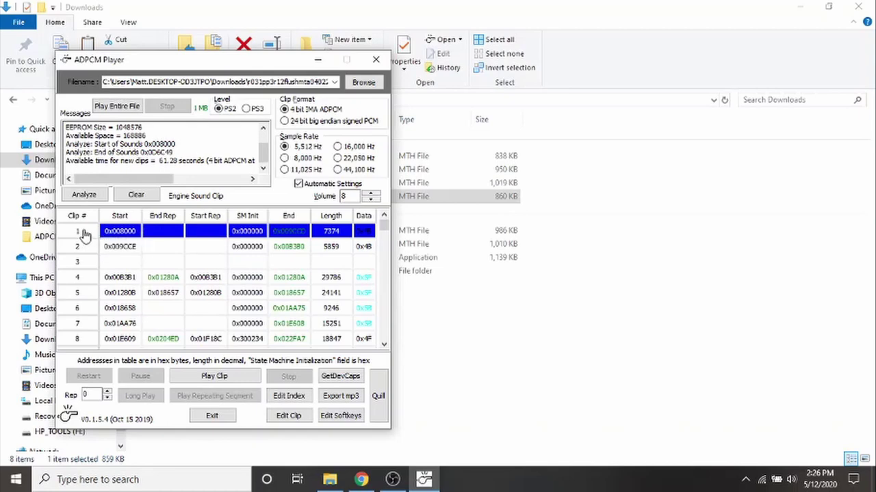
Step: Look through the clip table, jumping to the Bell (157) and SXS (255) entries and returning to clip 1
right_click(127, 262)
click(146, 277)
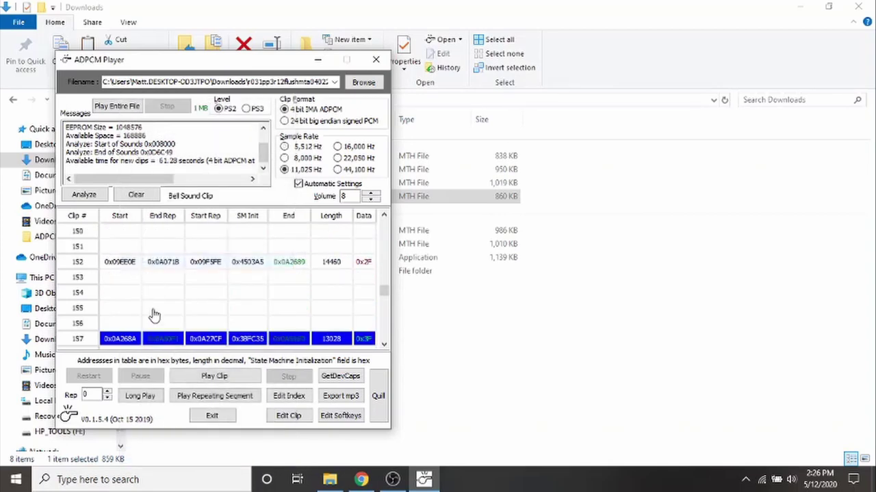
right_click(154, 316)
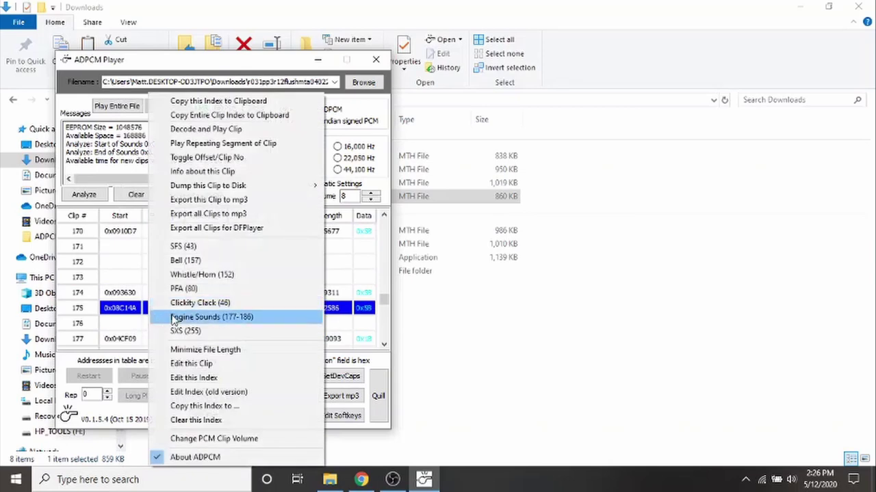
click(176, 333)
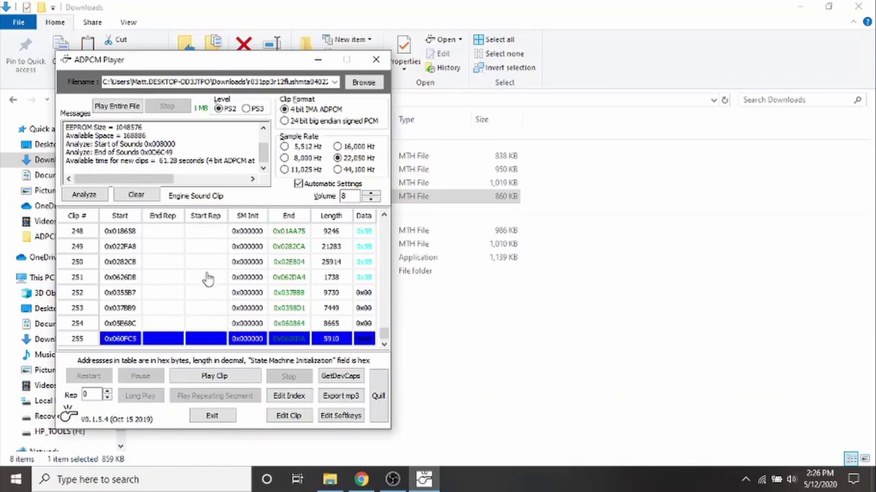
drag(384, 336, 387, 329)
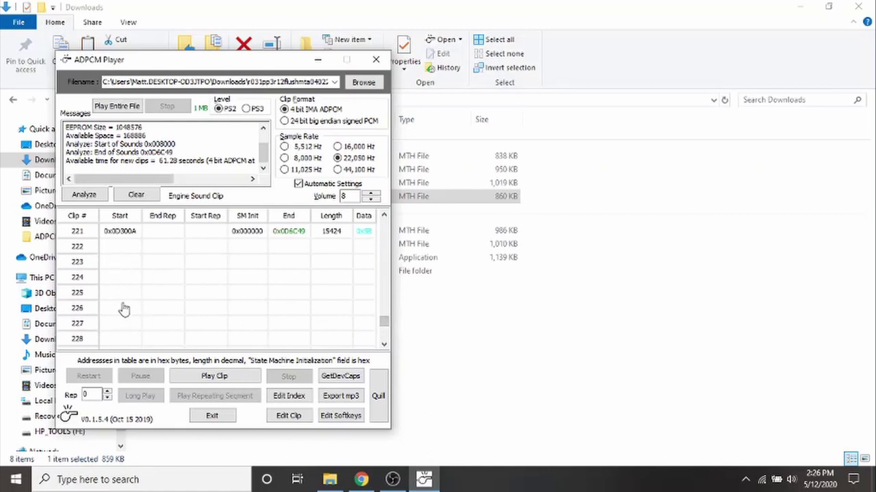
drag(384, 321, 383, 221)
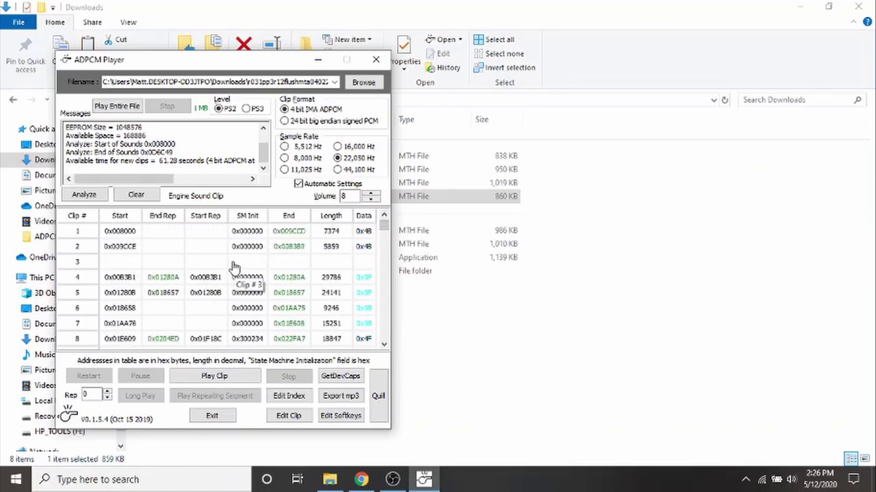
Step: Play engine sound clips 1 and 2
click(233, 377)
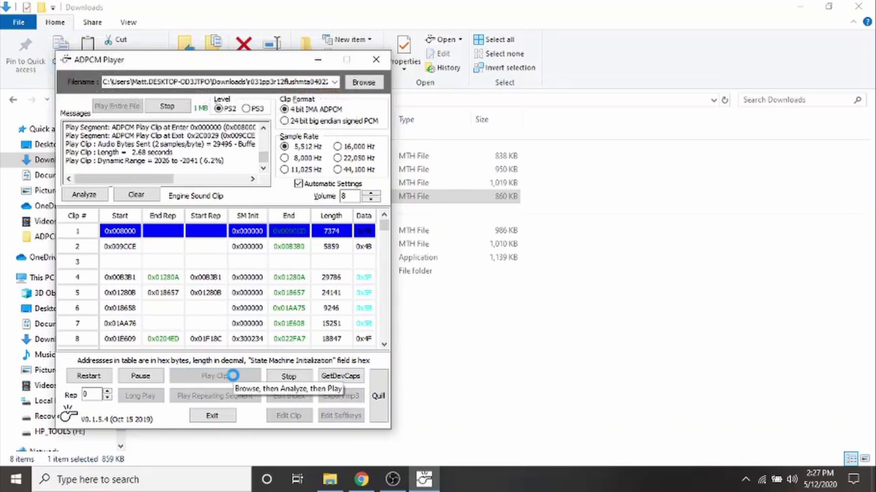
key(Down)
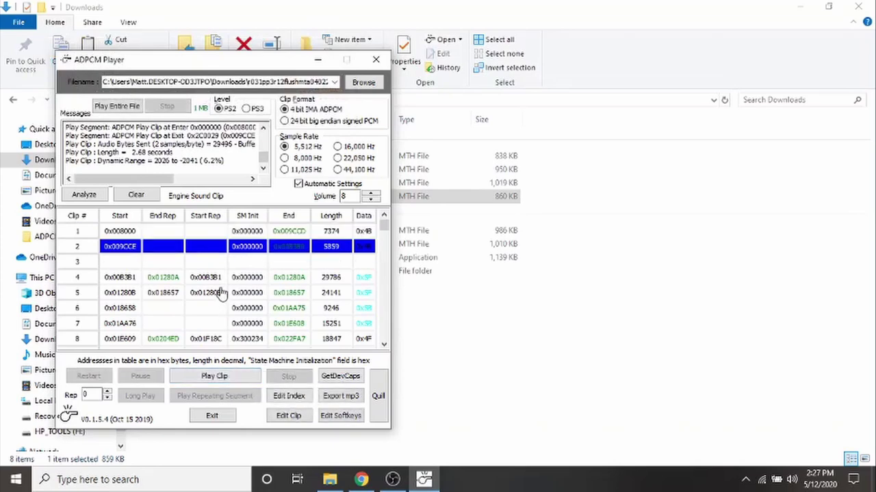
click(244, 376)
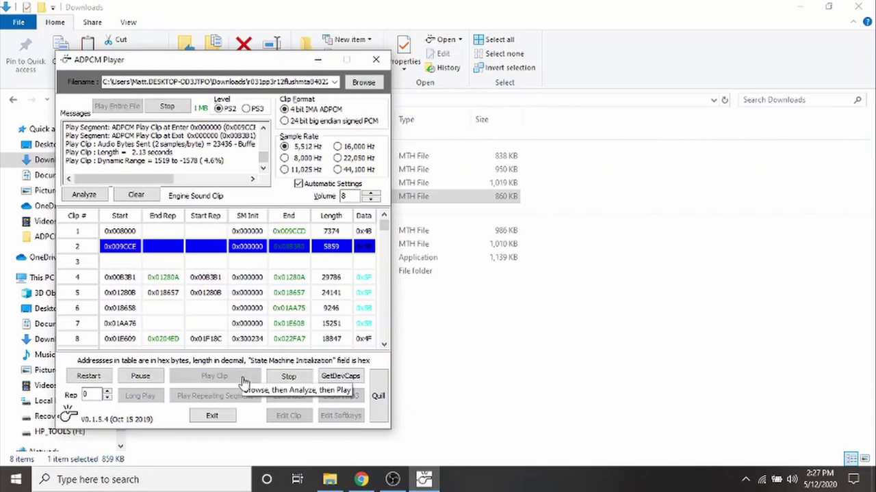
Step: Move on to accent sound clip 7 and play it
key(Down)
key(Down)
key(Down)
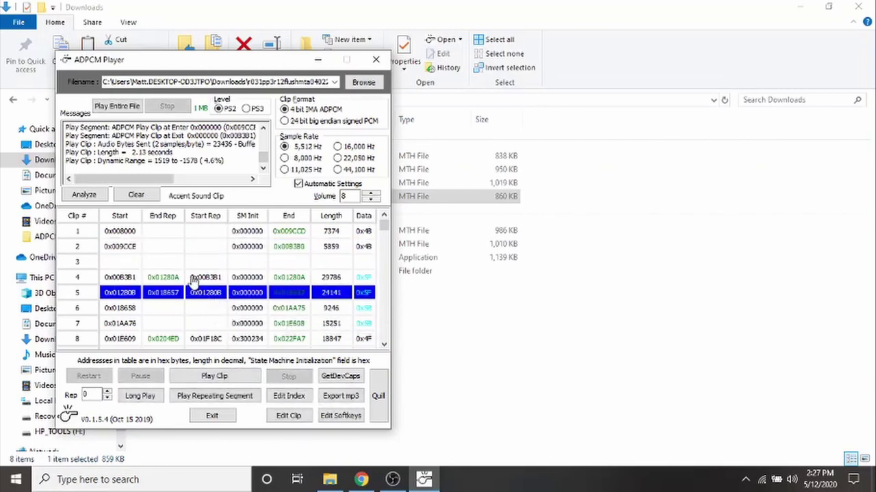
click(191, 324)
click(225, 375)
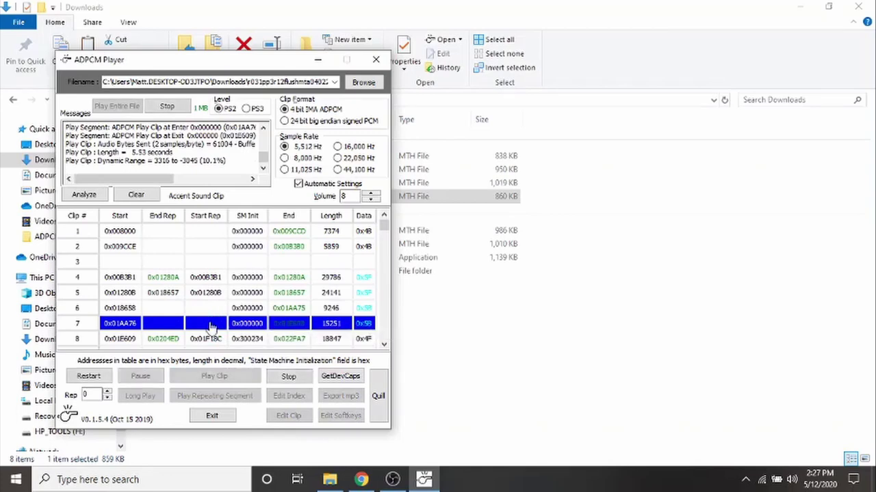
Step: Browse the following clips and play accent sound clip 11
key(Down)
key(Down)
key(Down)
key(Down)
key(Down)
key(Down)
key(Down)
key(Down)
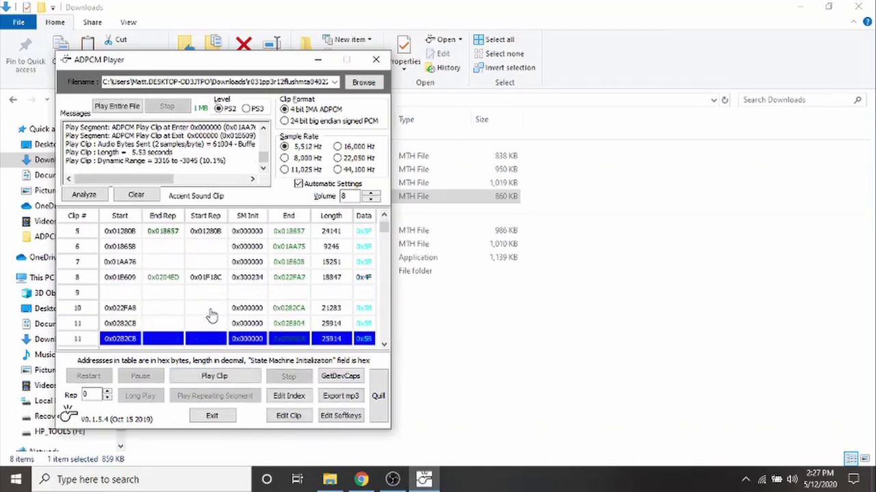
key(Up)
key(Up)
key(Up)
key(Up)
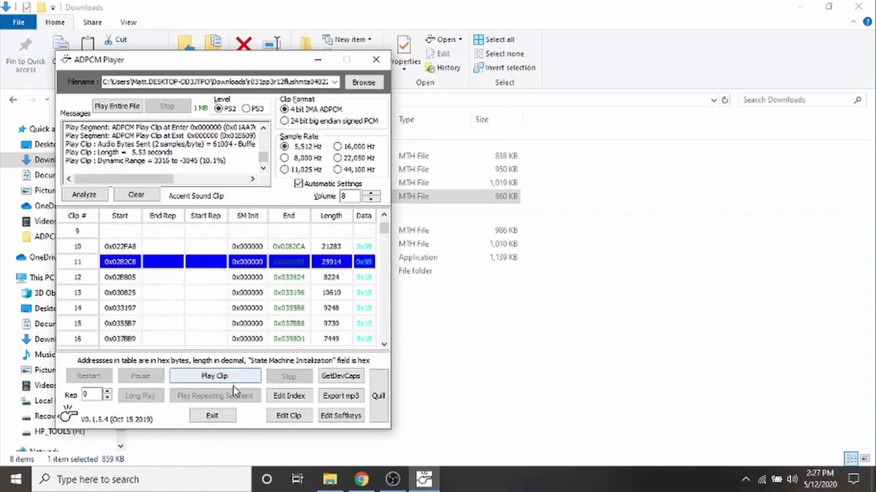
click(235, 376)
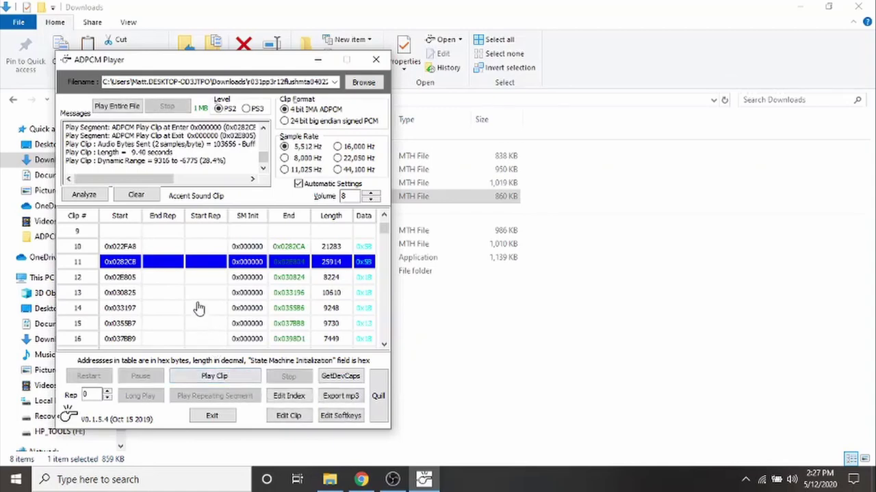
Step: Go further down the clip table to accent sound clip 28 and play it
key(Down)
key(Down)
key(Down)
key(Down)
key(Down)
key(Down)
key(Down)
key(Down)
key(Down)
key(Down)
key(Down)
key(Down)
key(Down)
key(Down)
key(Down)
key(Down)
key(Down)
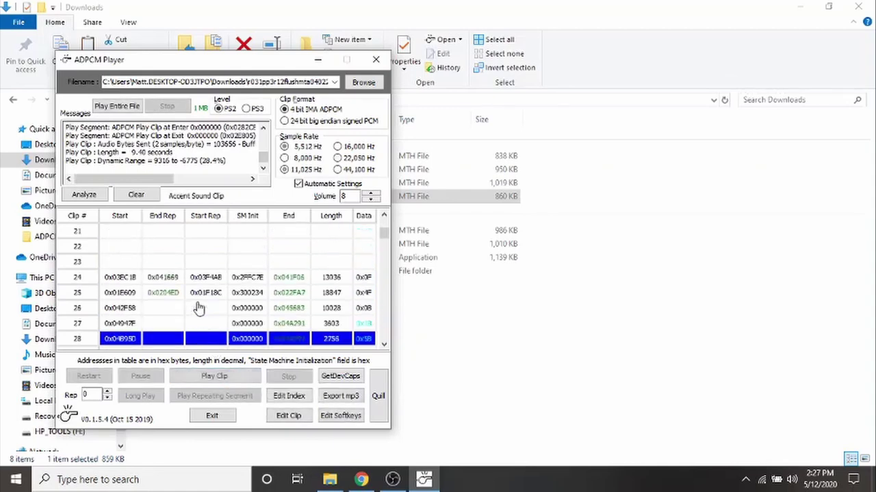
click(214, 376)
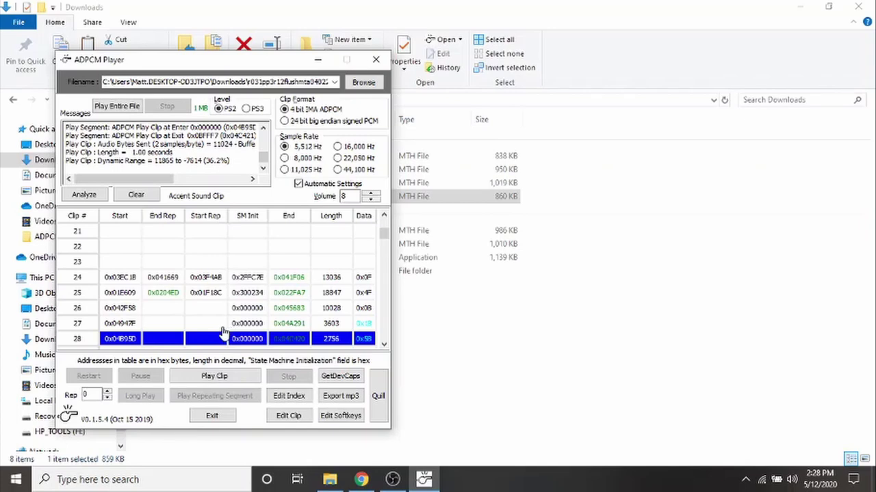
Step: Play the neighbouring accent sound clips 27 and 29
click(221, 327)
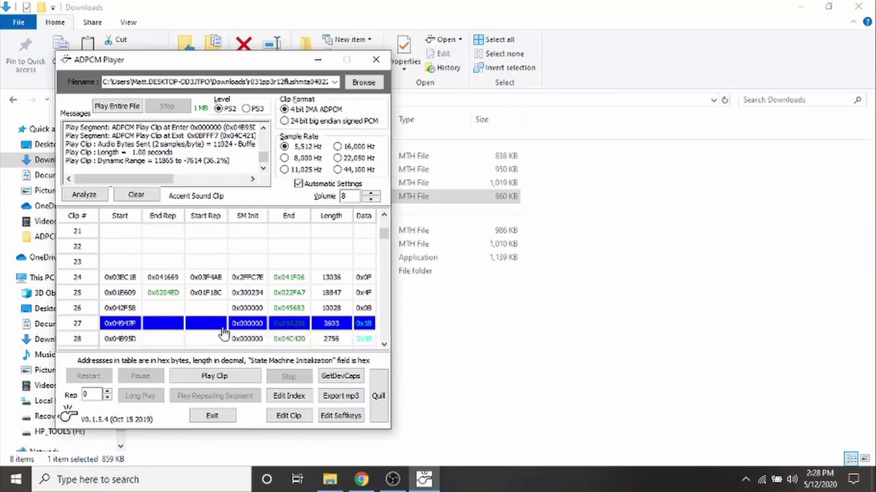
click(240, 376)
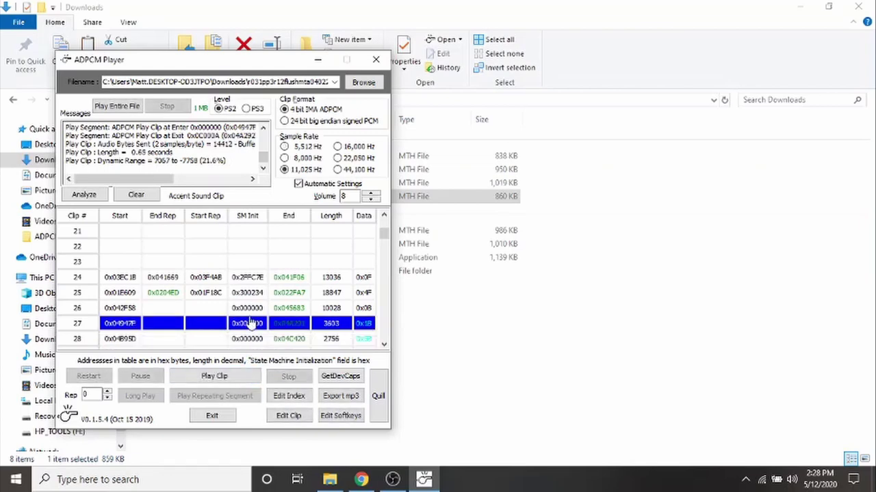
key(Down)
key(Down)
key(Down)
key(Up)
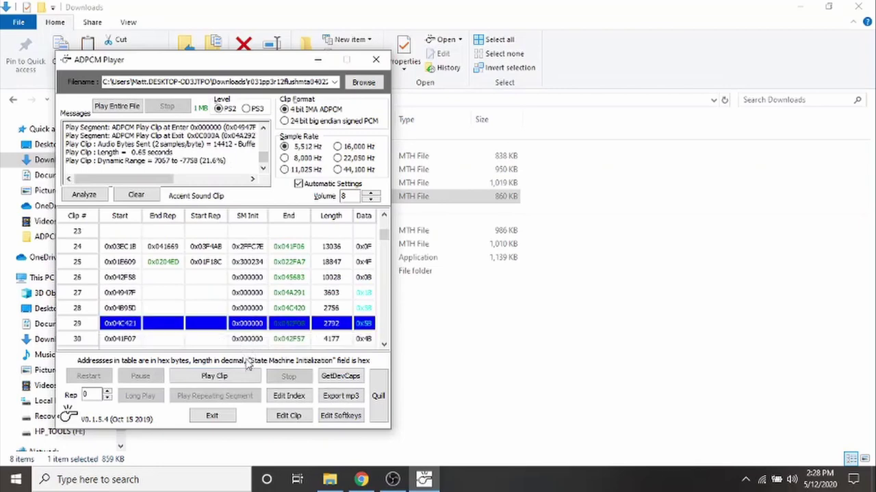
click(241, 376)
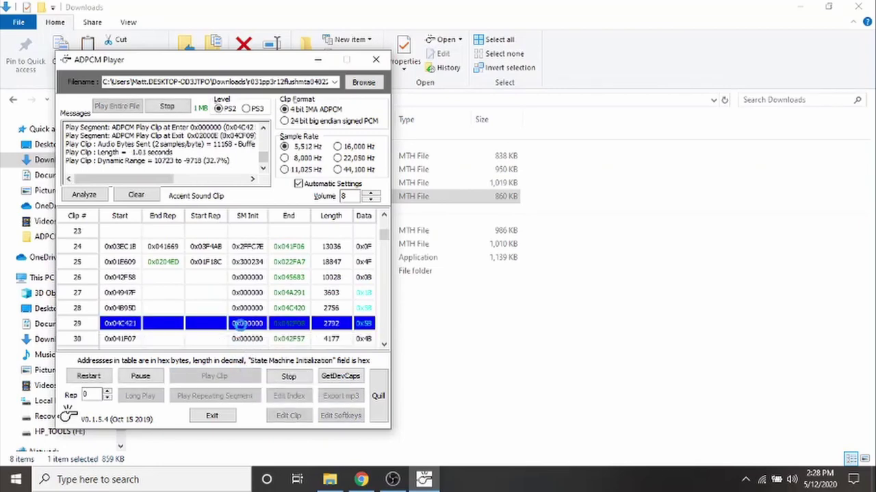
Step: Browse the rest of the clip table, jump to the Whistle/Horn clip 152 and play it
key(ctrl+End)
key(Down)
key(Down)
key(Down)
key(Down)
key(Down)
key(Down)
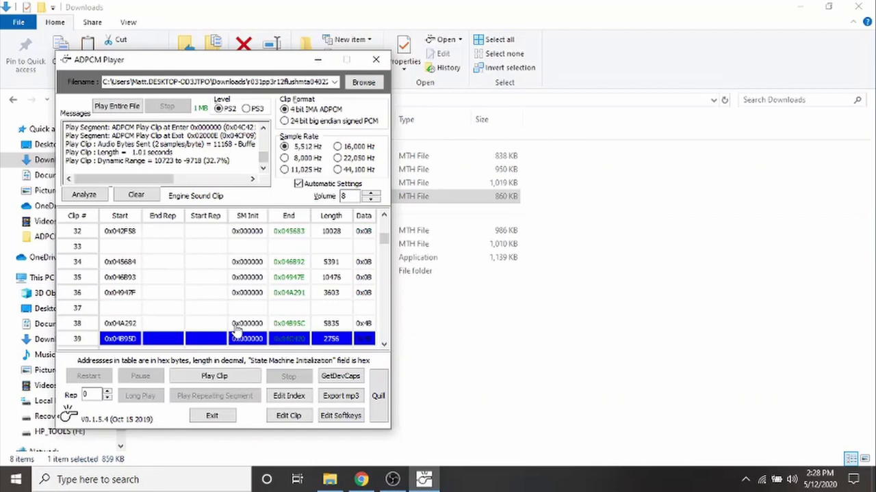
key(End)
right_click(229, 307)
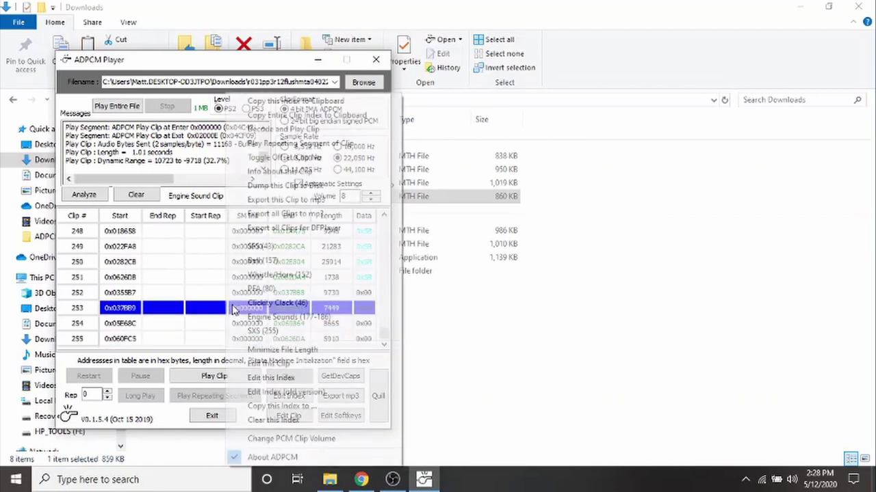
click(260, 275)
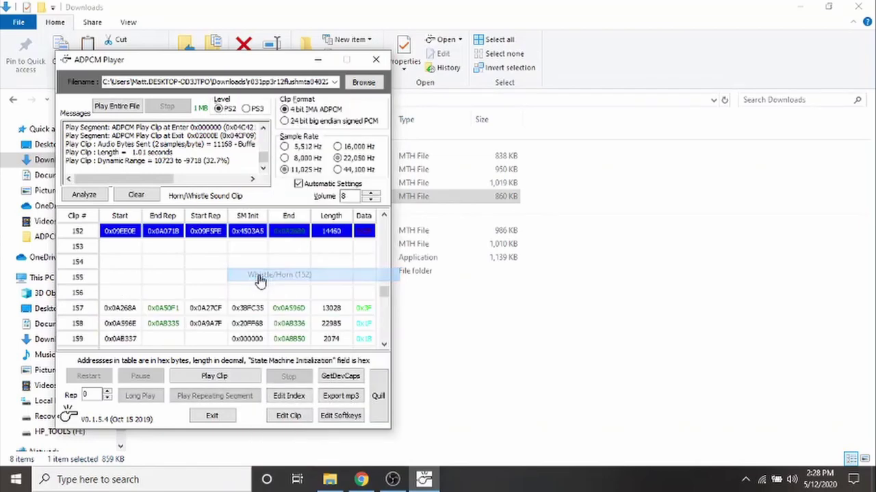
click(240, 376)
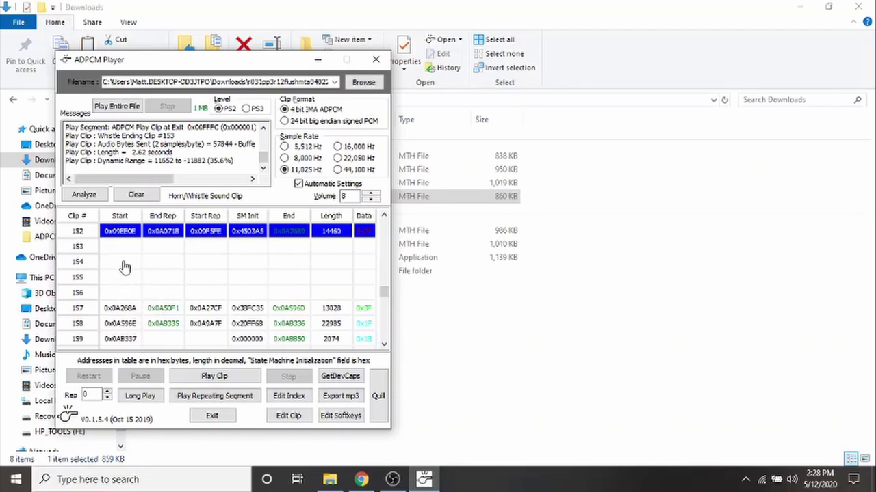
Step: Look over the empty entries below Whistle/Horn clip 152, and jump to the PFA clips starting at 80
key(Down)
key(Down)
key(Down)
key(Down)
key(Down)
key(Down)
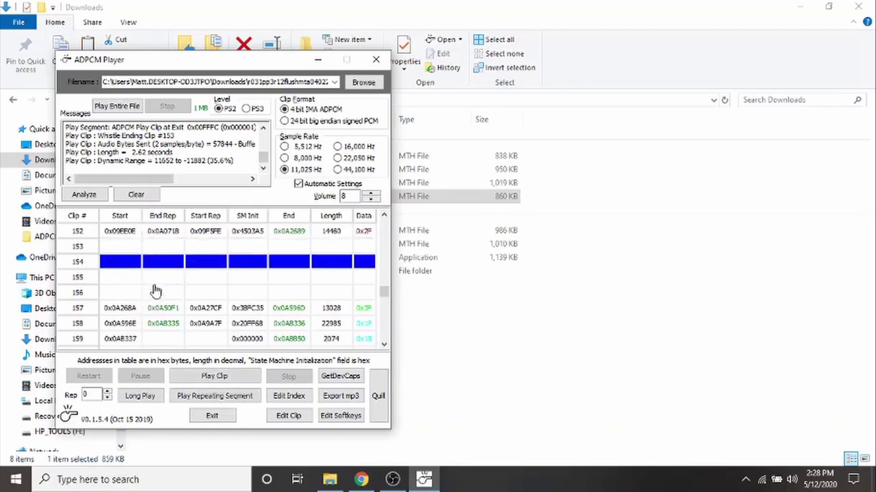
right_click(156, 269)
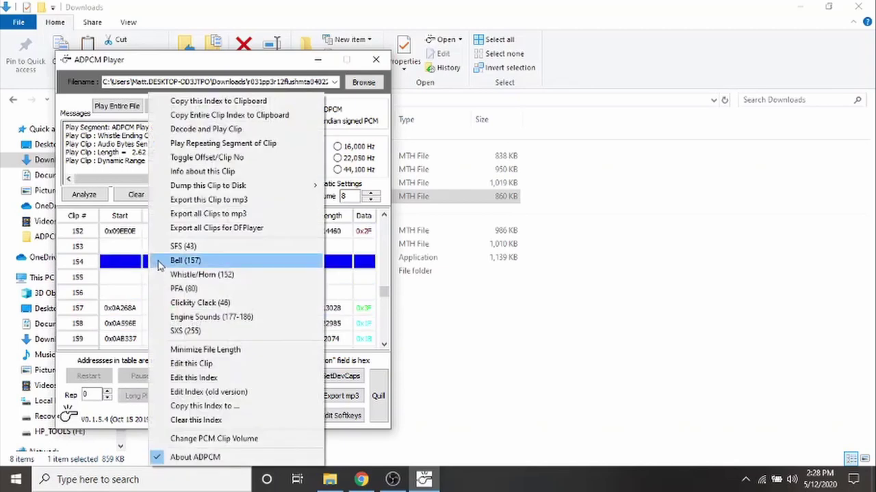
click(175, 290)
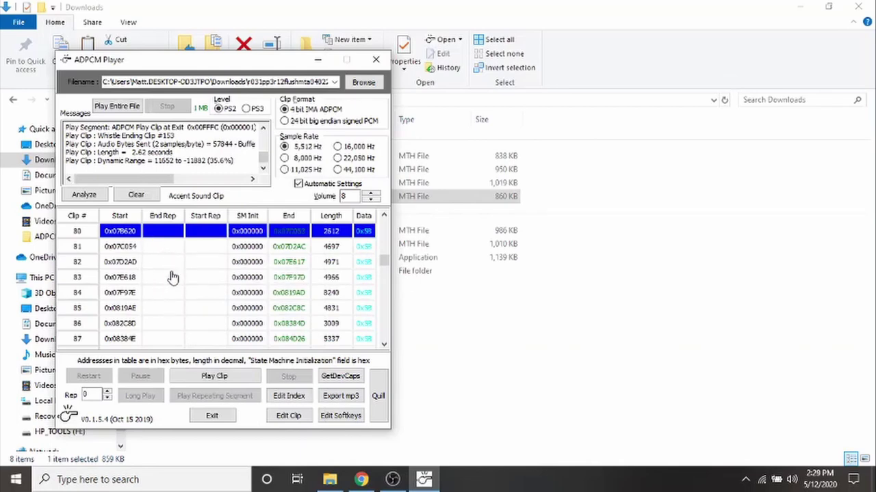
Step: Play PFA accent sound clips 82 and 84
click(184, 262)
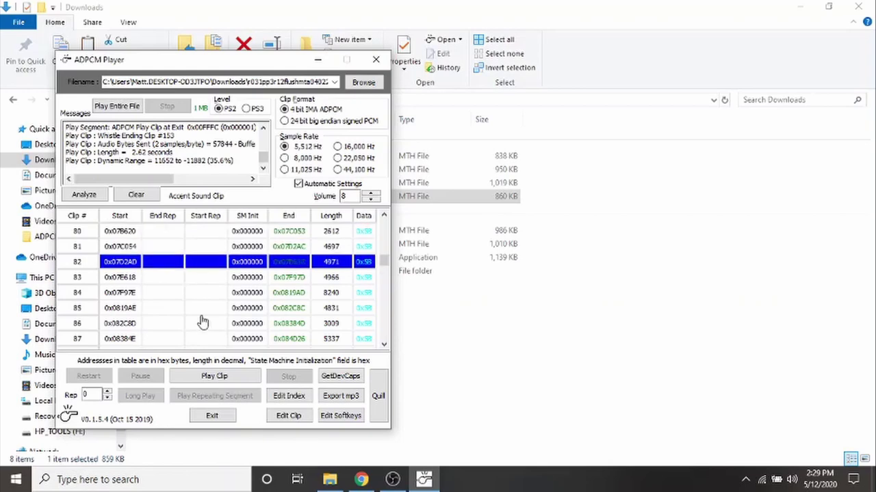
click(216, 378)
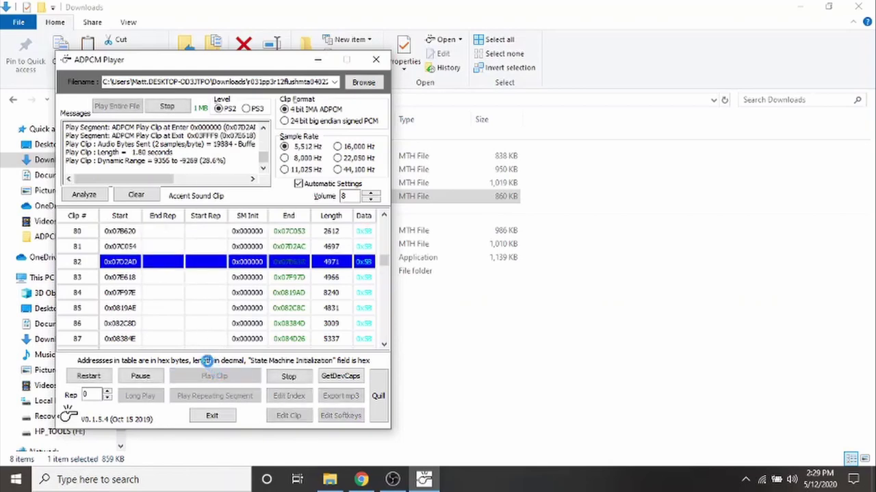
click(192, 292)
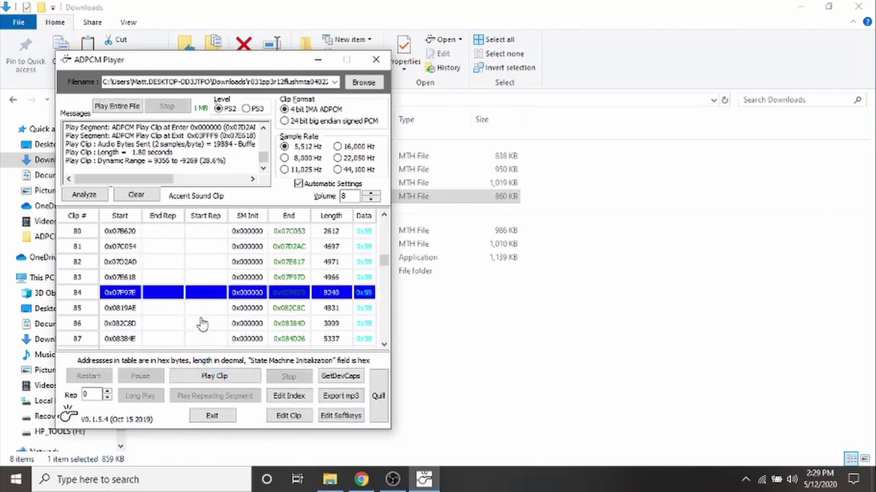
click(216, 376)
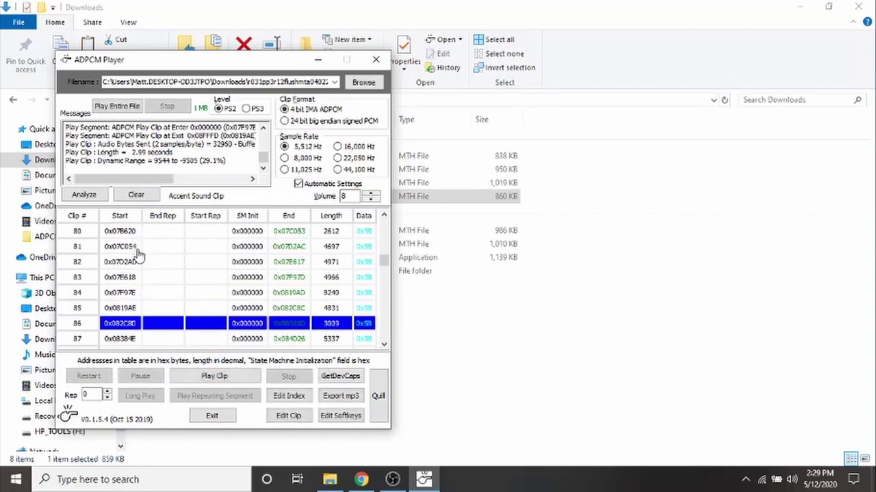
Step: Go further down the clip table past the PFA clips, and play accent sound clips 102 and 104
key(Down)
key(Down)
key(Down)
key(Down)
key(Down)
key(Up)
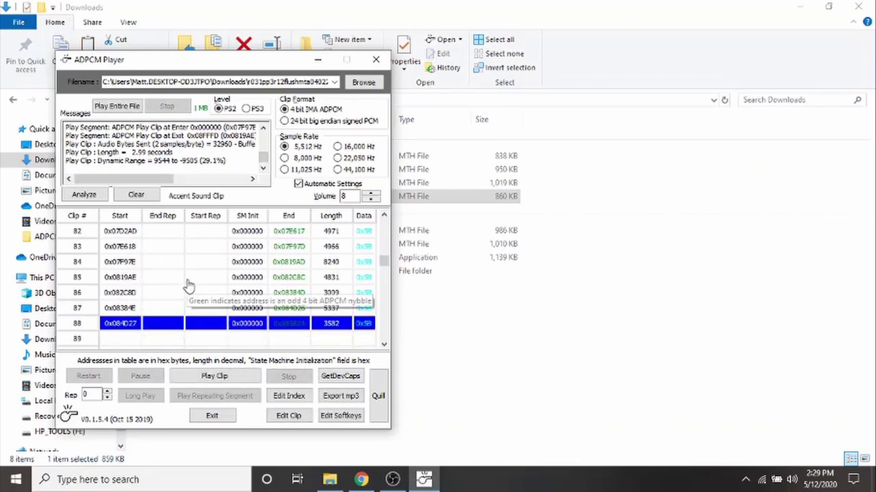
key(Down)
key(Down)
key(Down)
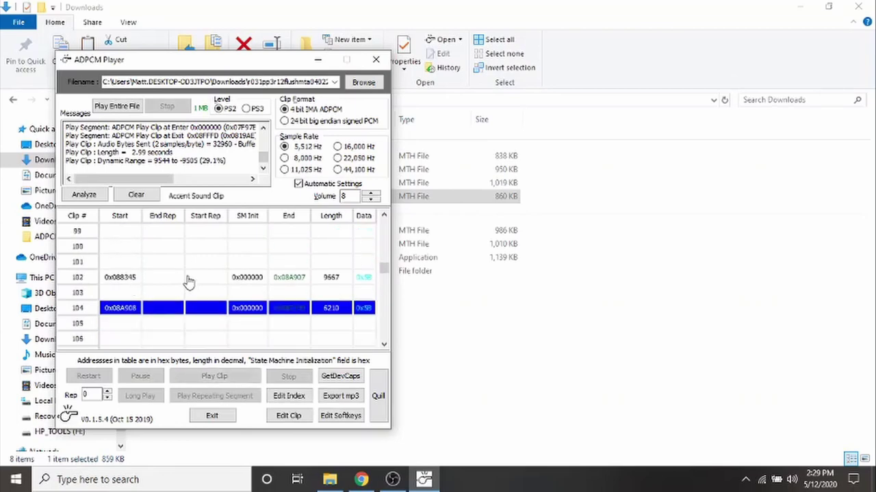
click(188, 279)
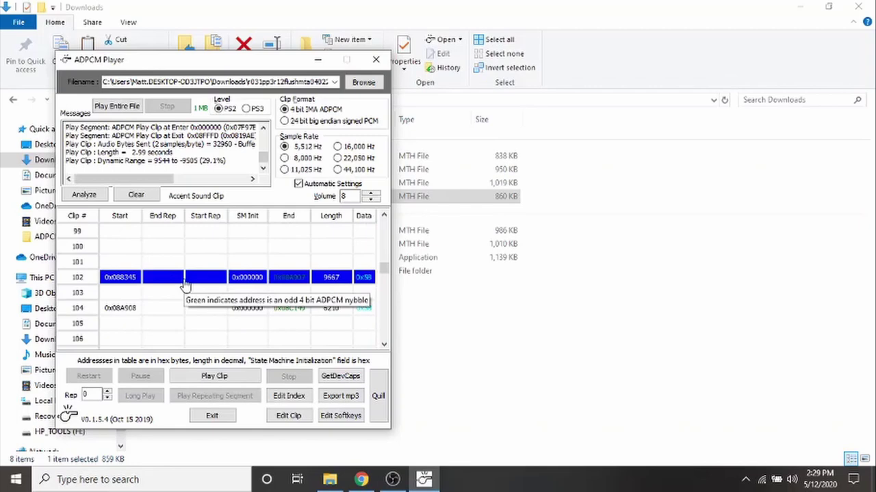
click(222, 379)
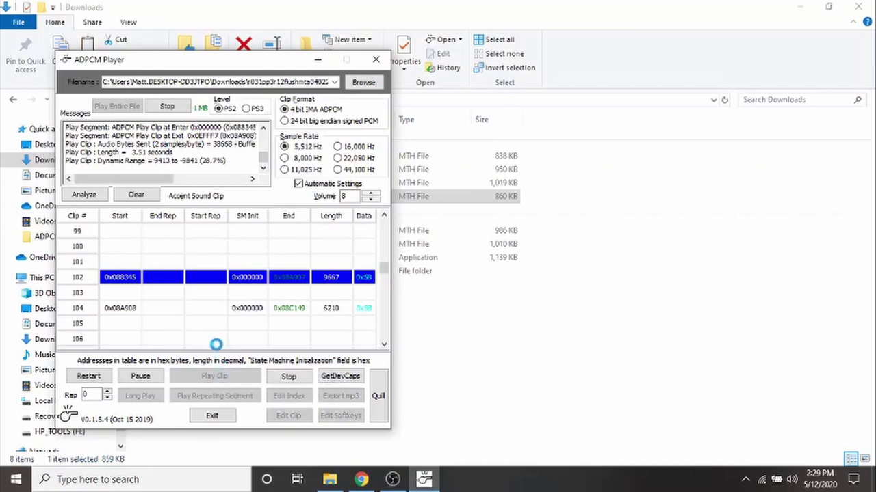
click(208, 316)
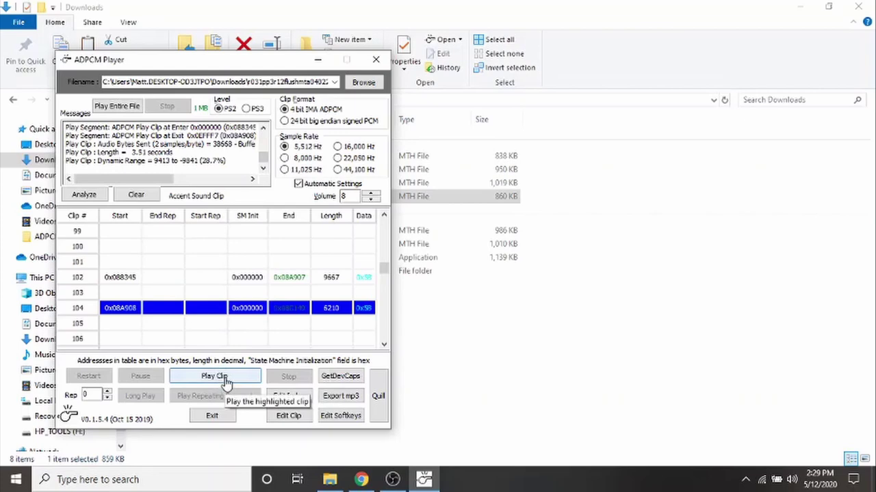
click(225, 381)
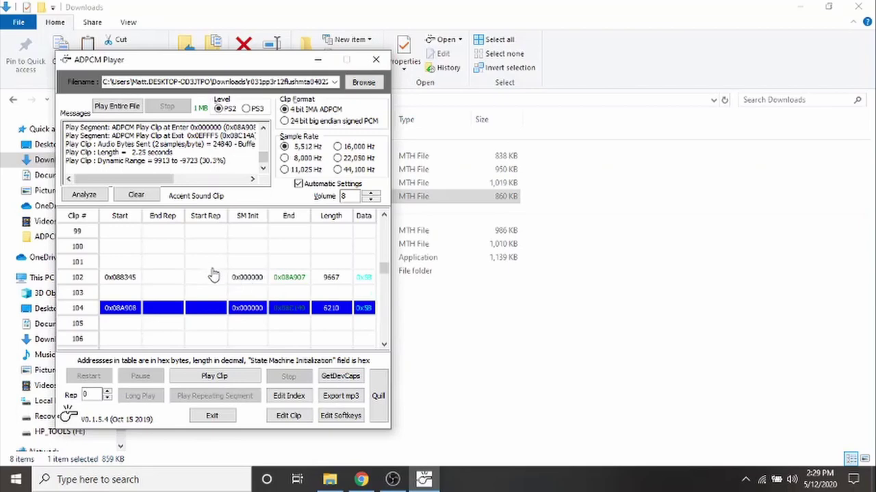
Step: Minimize the R12 player window, then open the R32 D Train Edited file from Downloads and analyze it
click(324, 64)
click(188, 183)
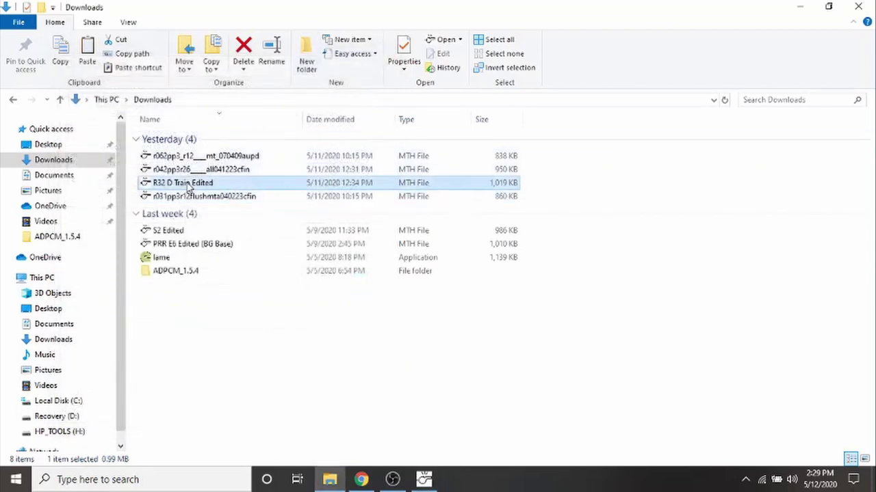
right_click(189, 183)
click(217, 192)
click(117, 228)
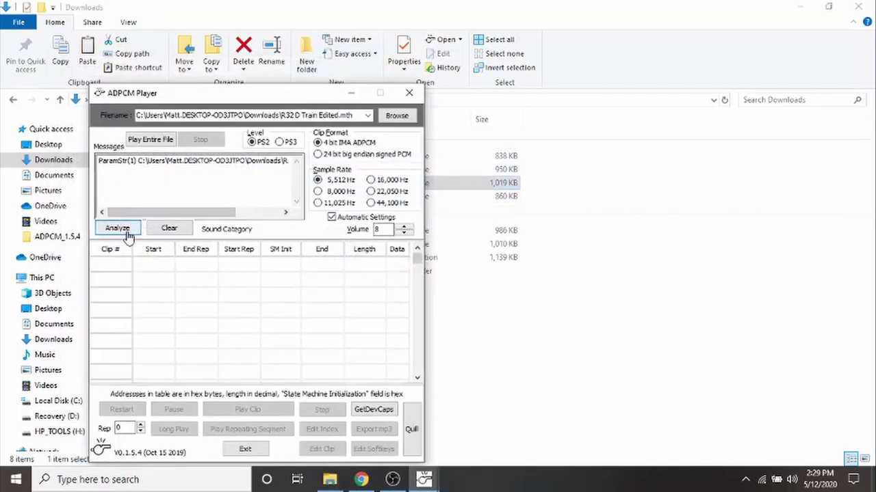
Step: Jump to the PFA clips of the R32 D Train Edited file and play clips 81 and 82
right_click(219, 286)
click(236, 289)
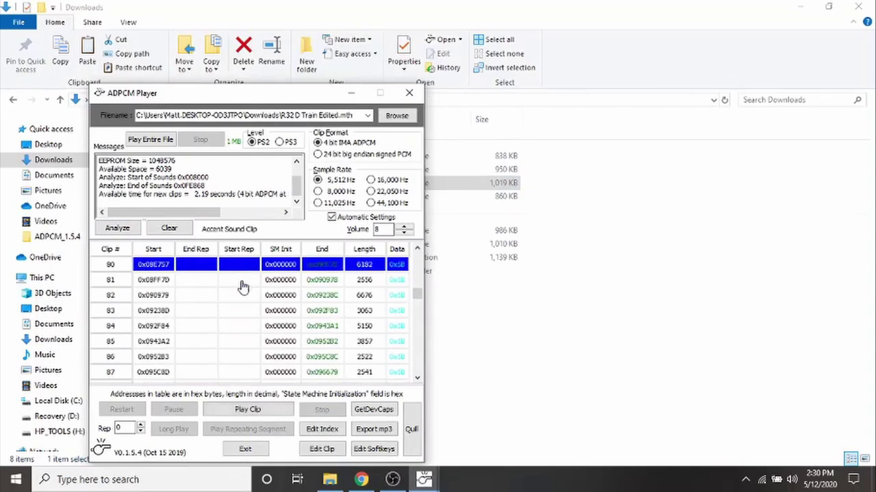
click(277, 411)
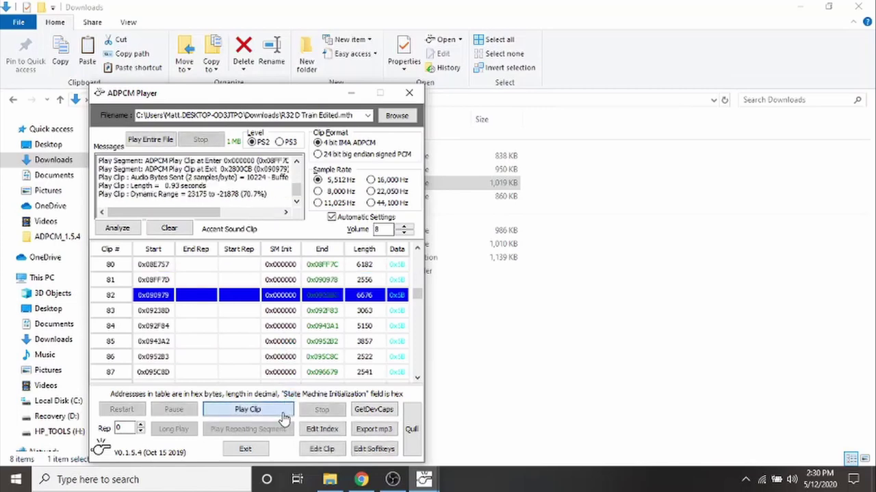
click(284, 410)
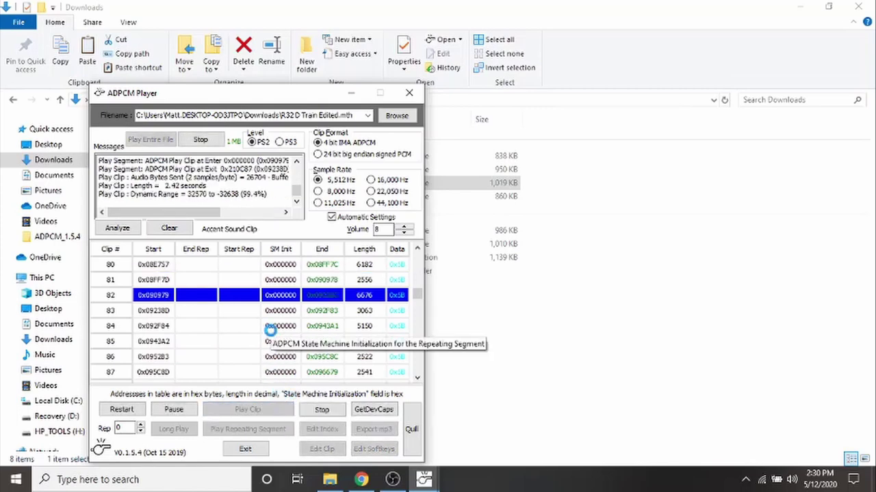
Step: Browse the R32 D Train Edited clip table from clip 84 down to the accent sound clips just above 100
click(238, 324)
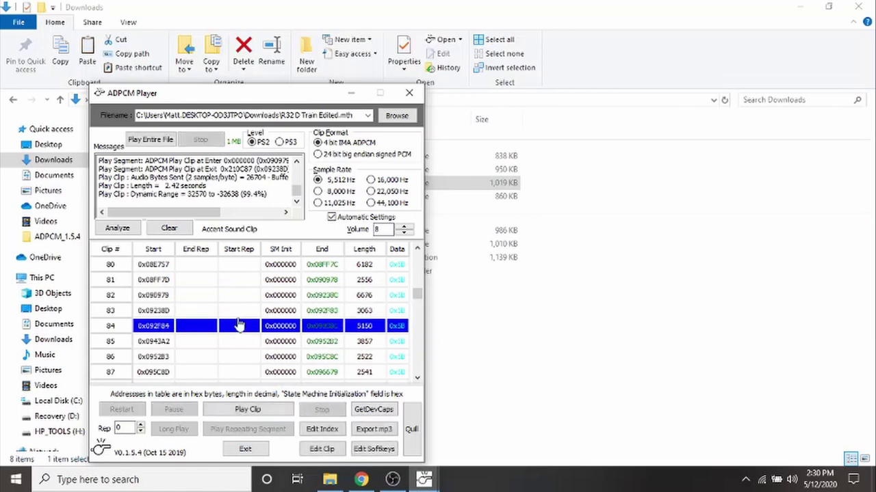
key(Down)
key(Down)
key(Down)
key(Down)
key(Down)
key(Down)
key(Down)
key(Down)
key(Down)
key(Down)
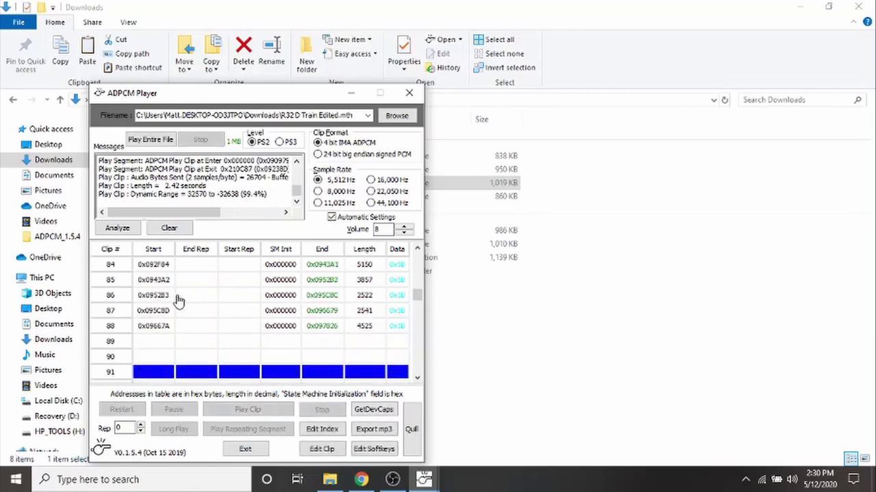
key(Down)
key(Down)
key(Down)
key(Down)
key(Down)
key(Down)
key(Down)
key(Down)
key(Down)
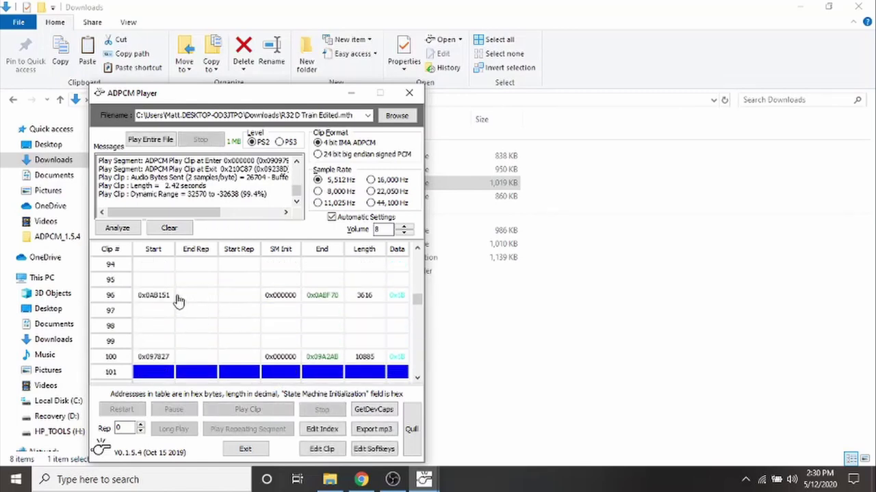
key(Down)
key(Down)
key(Down)
key(Up)
key(Up)
key(Up)
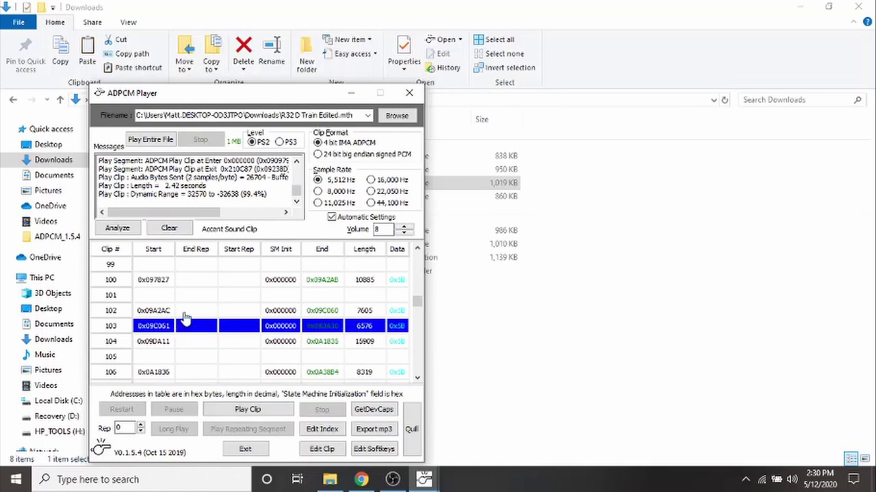
Step: Play accent sound clips 102 and 103 of the R32 D Train Edited file
mouse_move(185, 318)
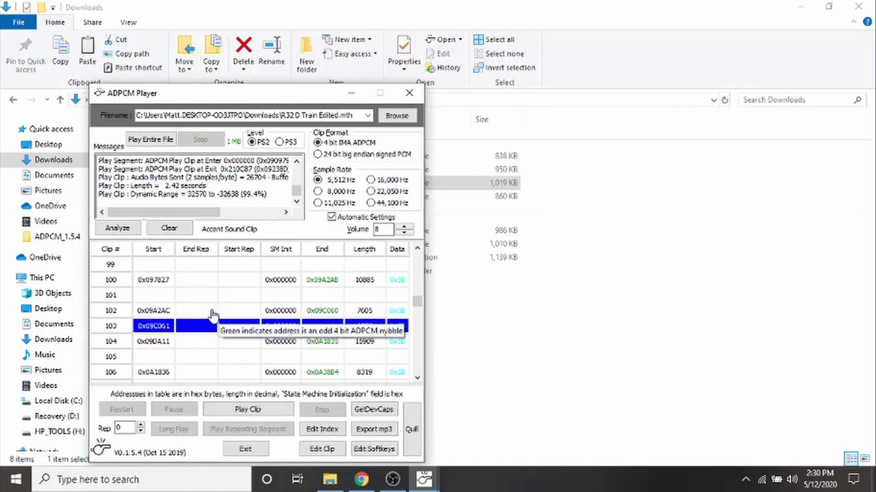
click(212, 314)
click(247, 409)
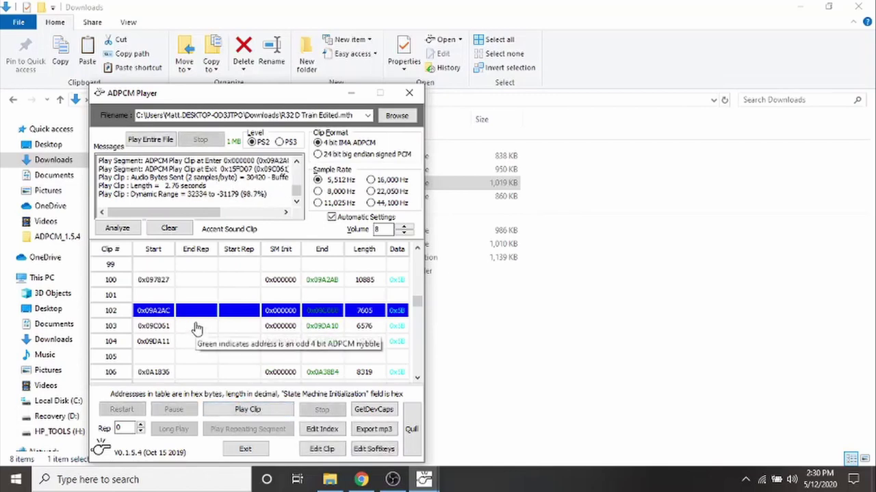
click(199, 326)
click(251, 409)
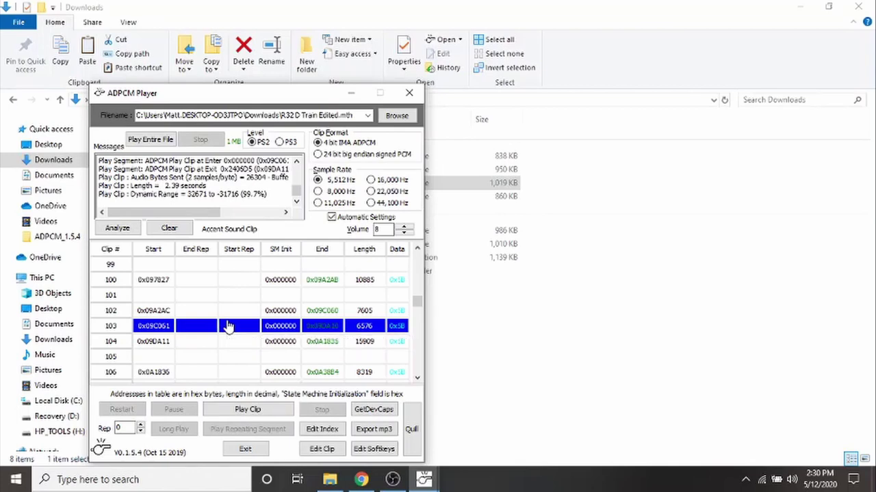
Step: Close the R32 D Train Edited player, return to the R12 player, and replay its accent sound clips 102 and 104
click(409, 92)
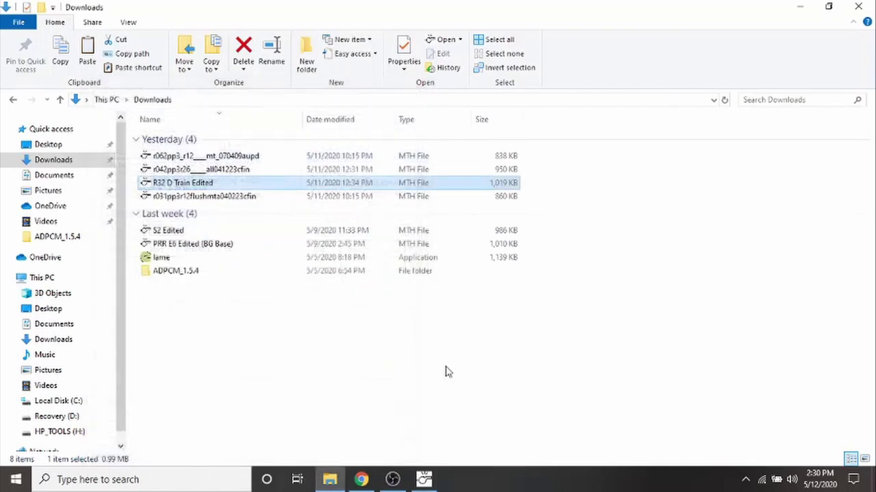
click(433, 481)
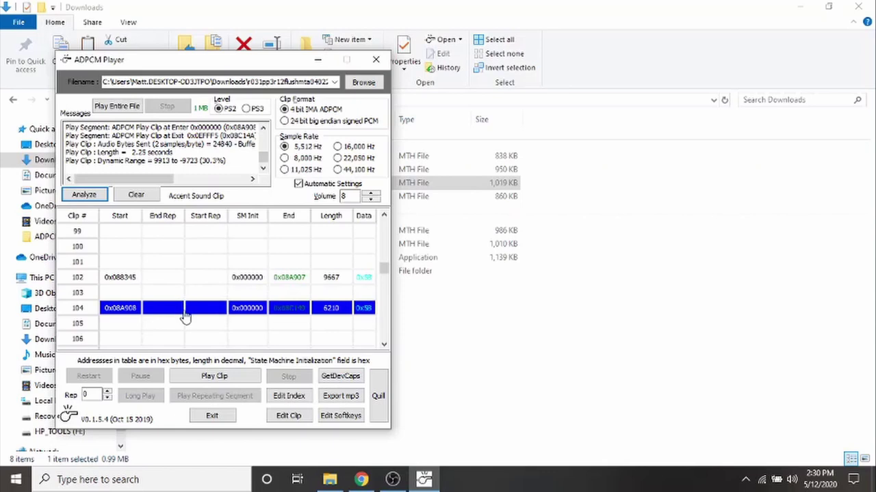
click(168, 280)
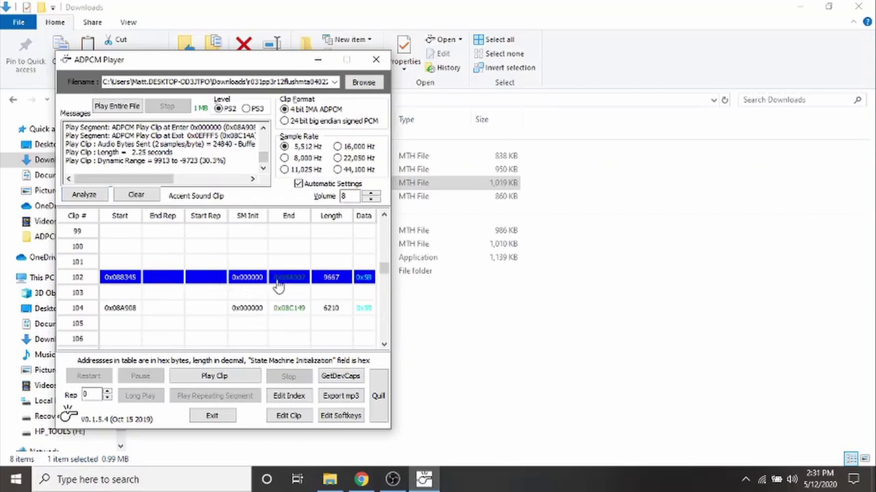
click(196, 378)
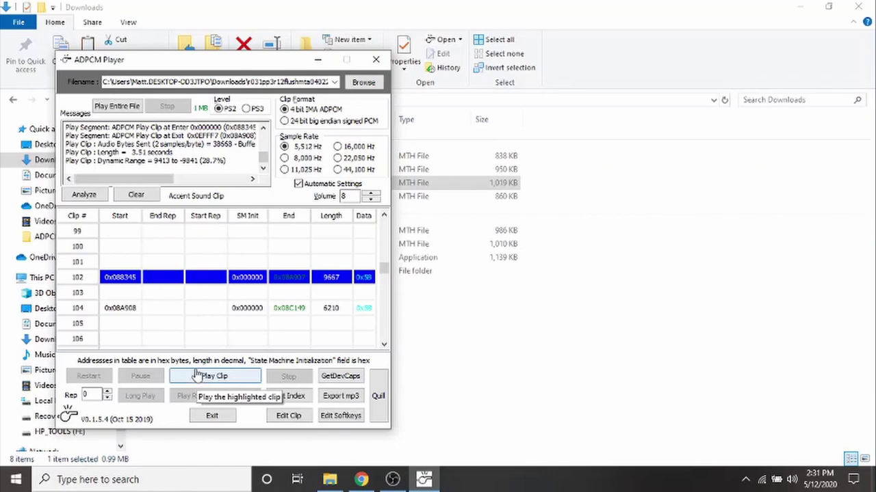
click(200, 314)
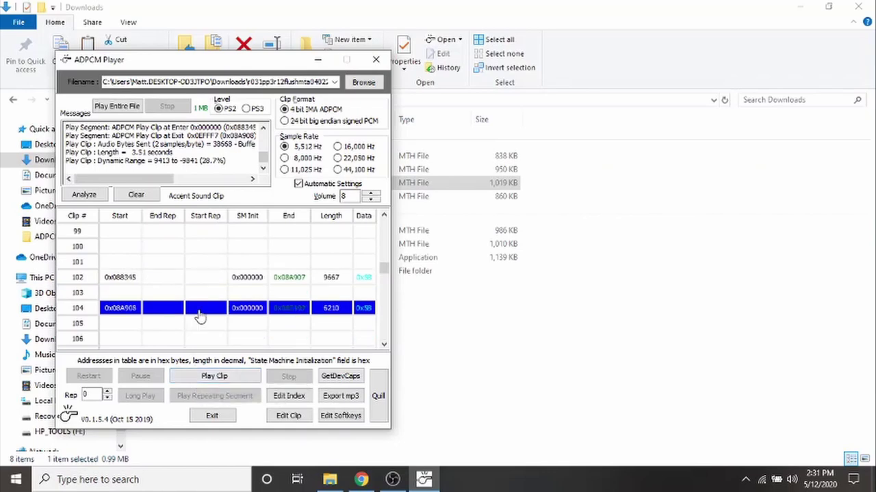
click(227, 378)
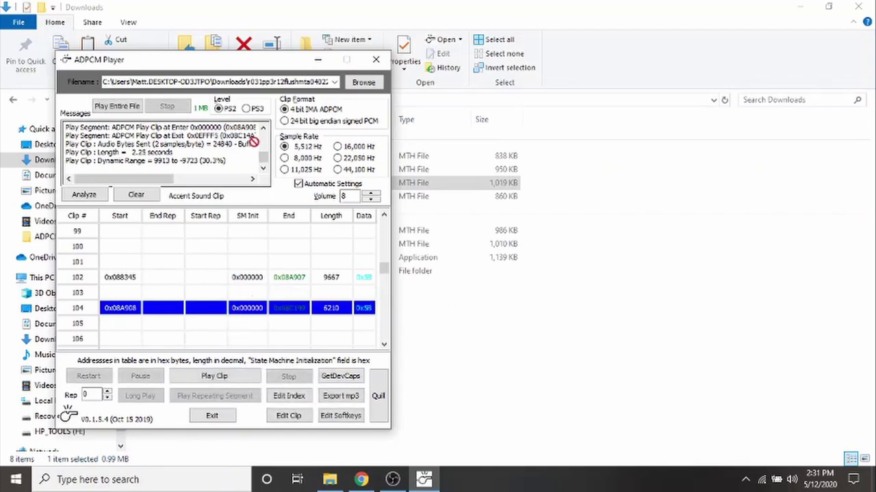
Step: Close the open player and create a copy of r031pp3r12flushmta040223cfin in the Downloads folder
click(376, 61)
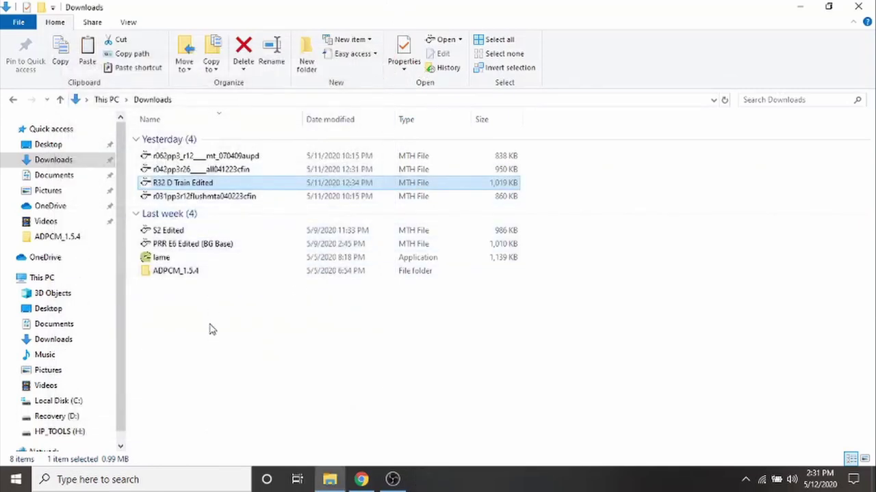
right_click(231, 198)
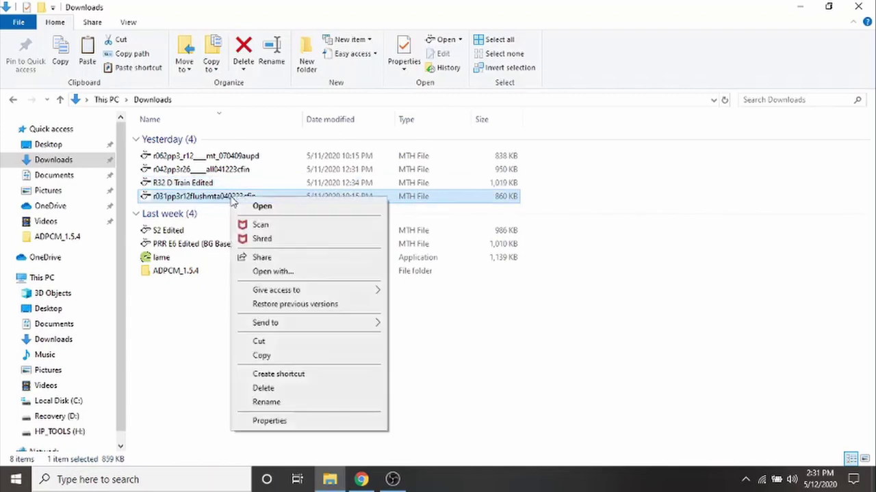
click(251, 208)
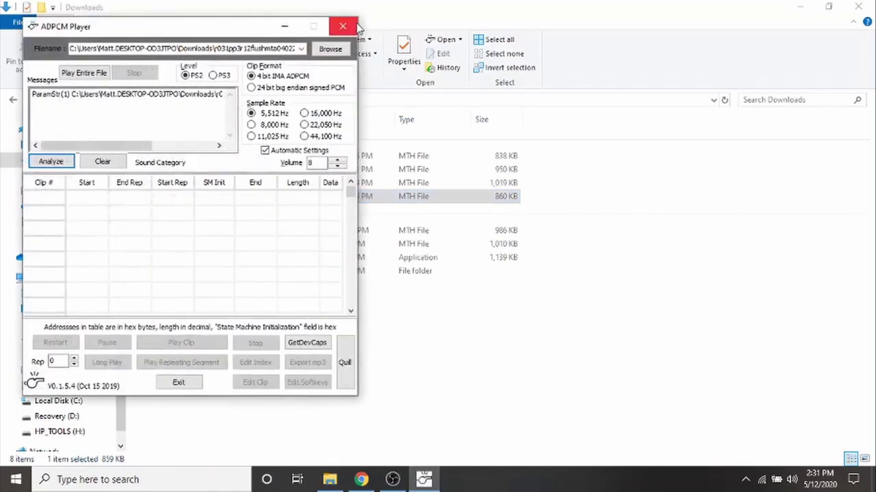
right_click(227, 198)
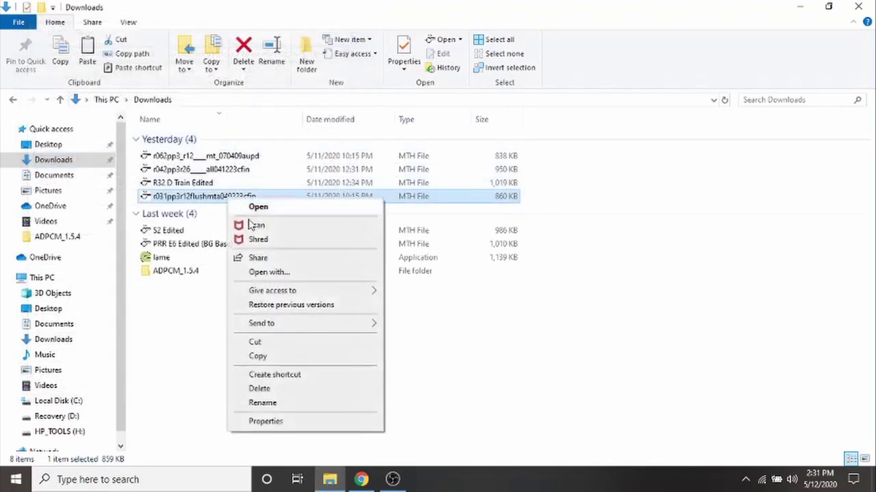
click(270, 358)
right_click(573, 199)
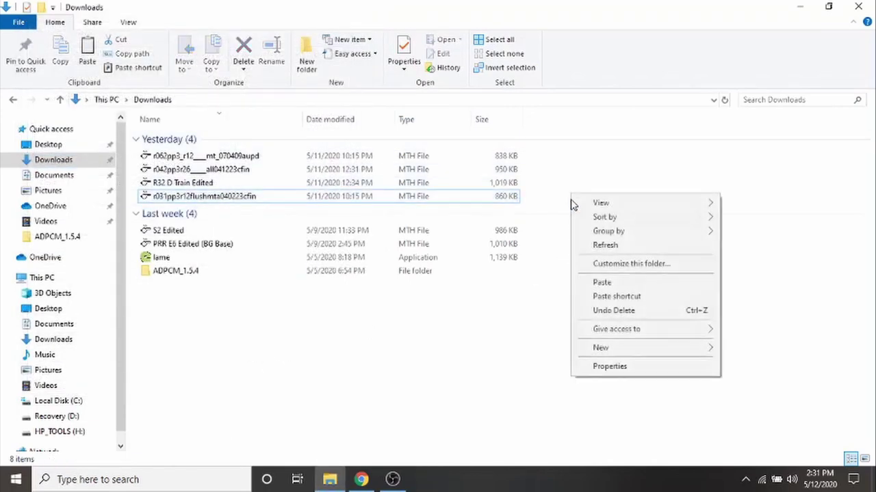
click(613, 285)
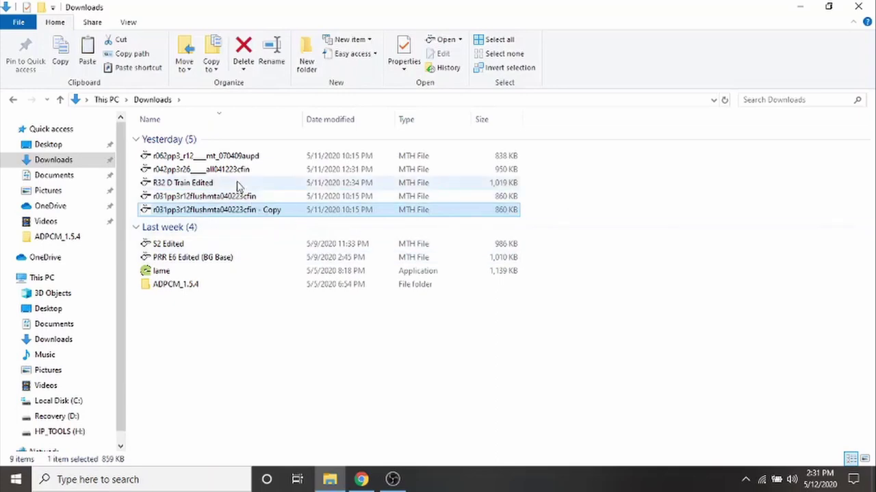
Step: Open r031pp3r12flushmta040223cfin - Copy in ADPCM Player and analyze its sound clips
right_click(244, 211)
click(273, 220)
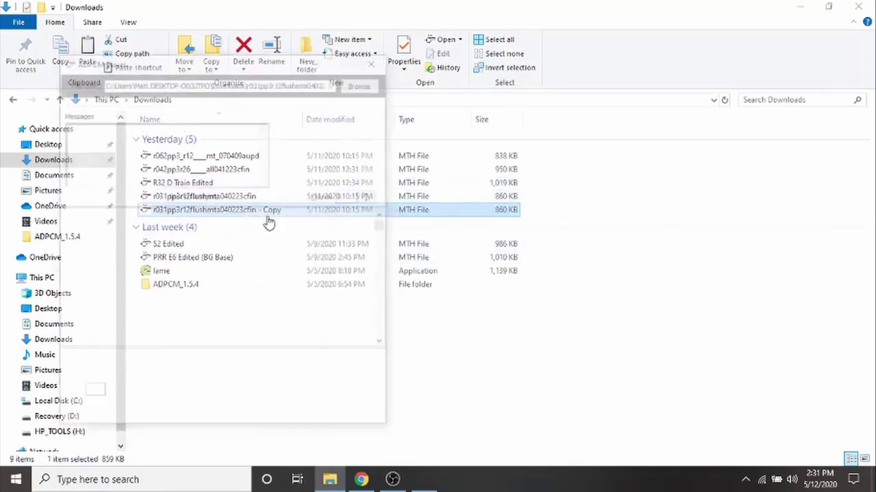
click(84, 195)
Step: Jump to the PFA clips of the copied file and move down the clip table to select accent sound clip 104
right_click(152, 246)
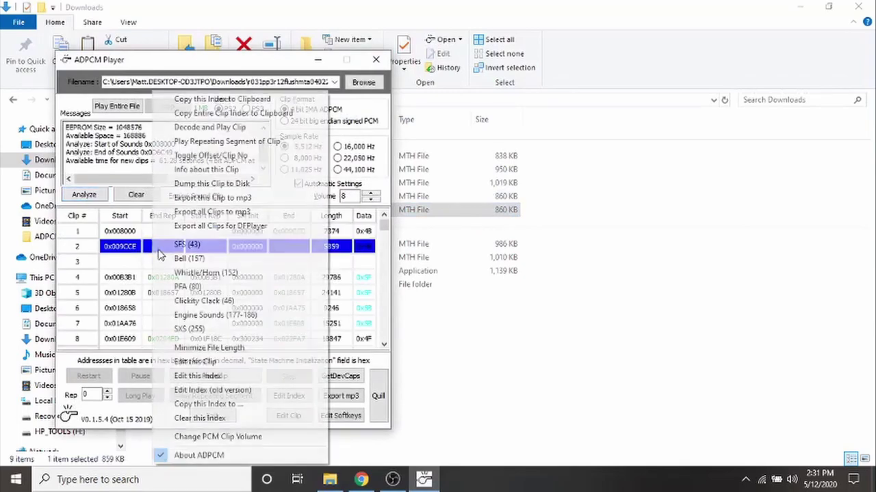
click(196, 288)
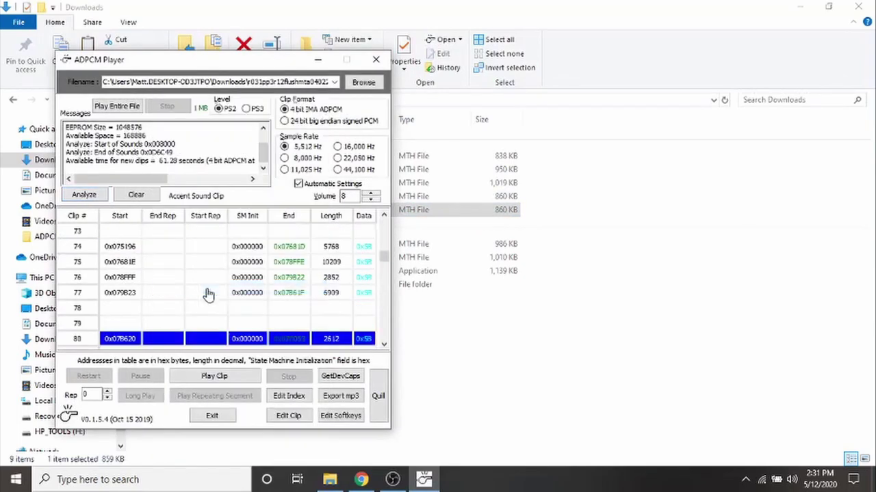
key(Down)
key(Down)
key(Down)
key(Down)
key(Down)
key(Down)
key(Down)
key(Down)
key(Down)
key(Down)
key(Down)
key(Down)
key(Down)
key(Down)
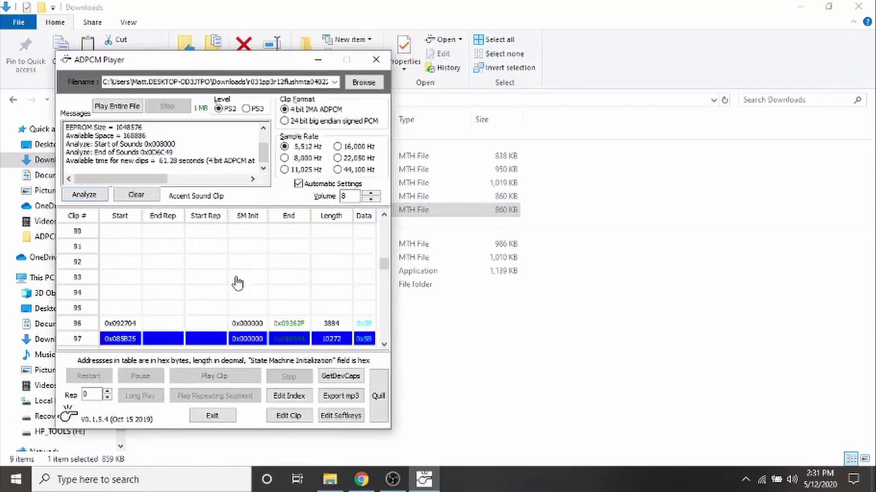
key(Down)
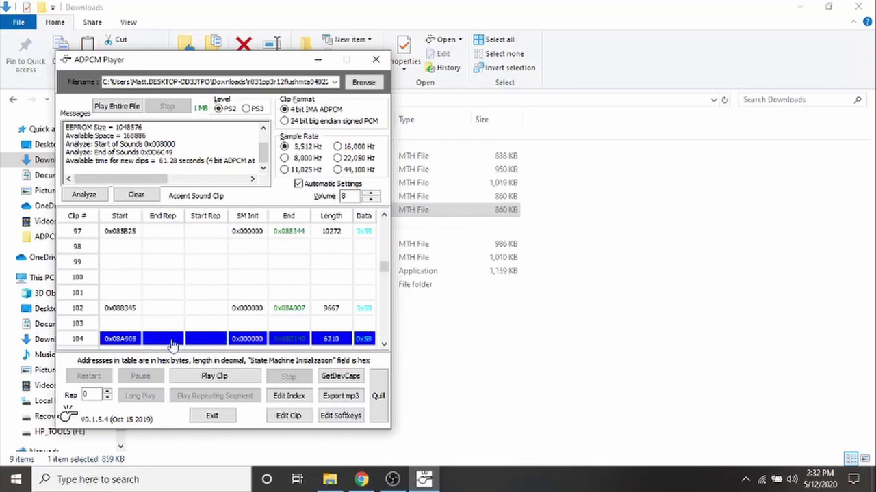
Step: Replace clip 104 of the copy with clip 102 from the original r031pp3r12flushmta040223cfin file
drag(209, 65, 529, 99)
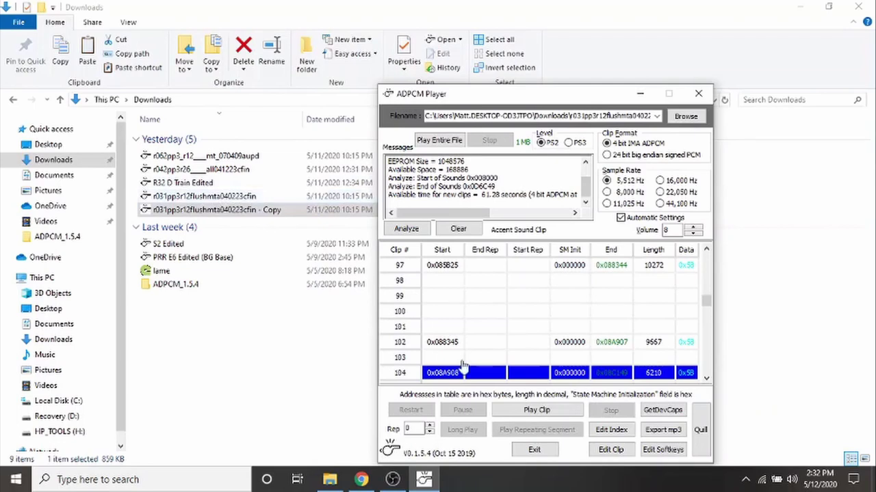
click(612, 452)
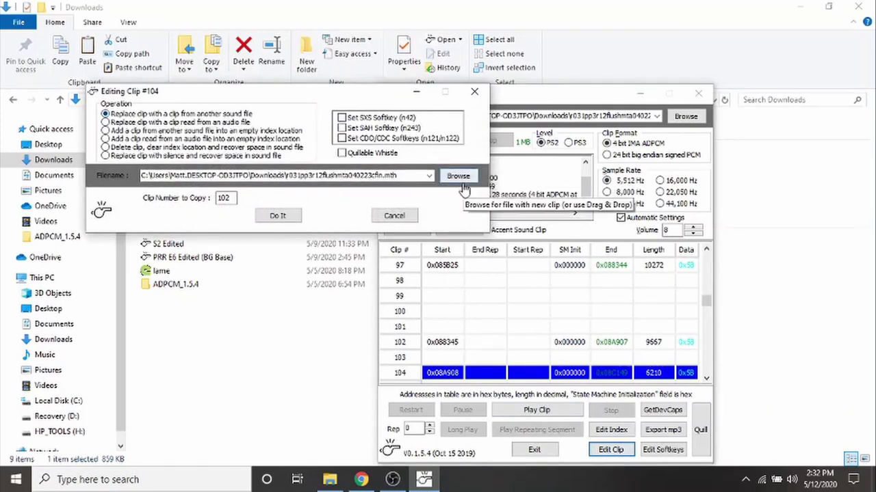
click(457, 179)
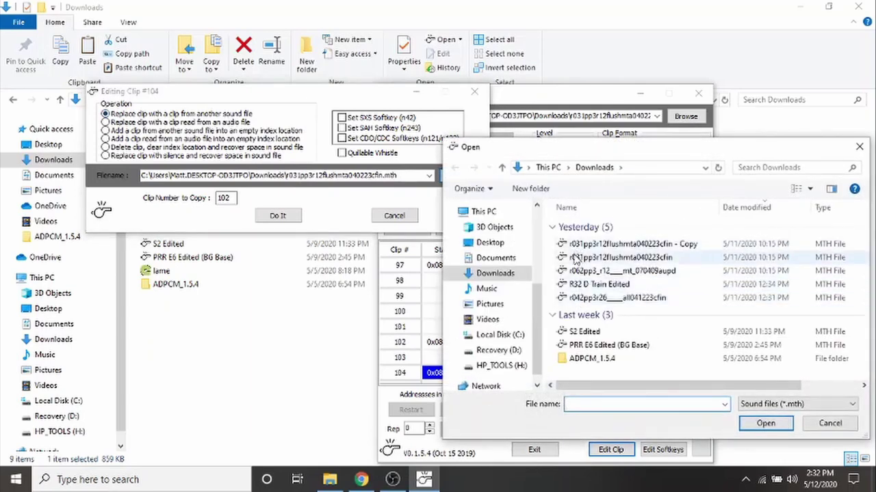
click(575, 259)
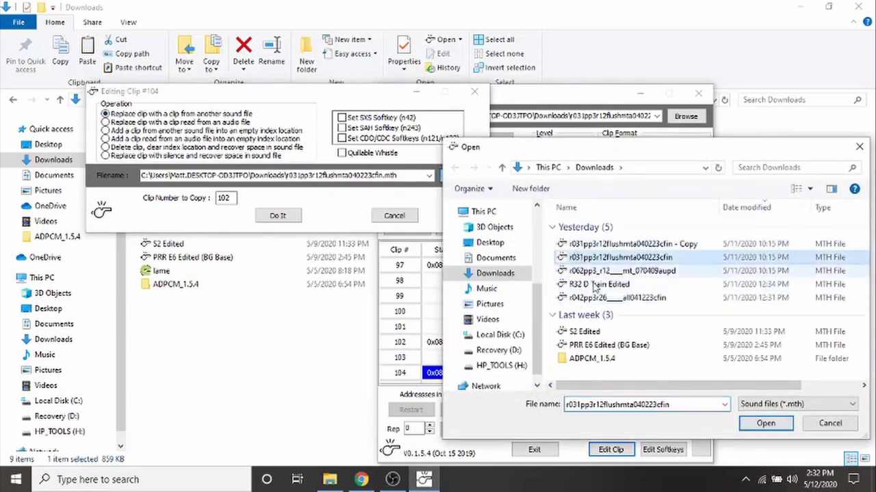
click(764, 424)
double_click(225, 199)
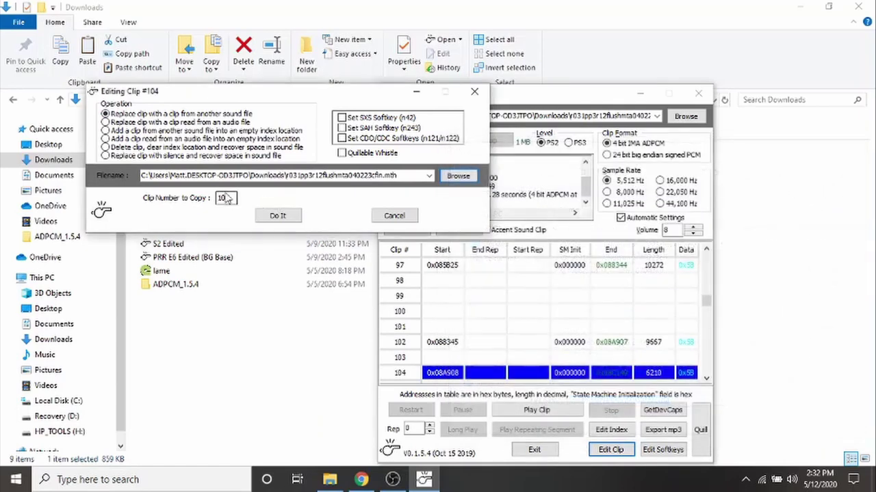
click(267, 219)
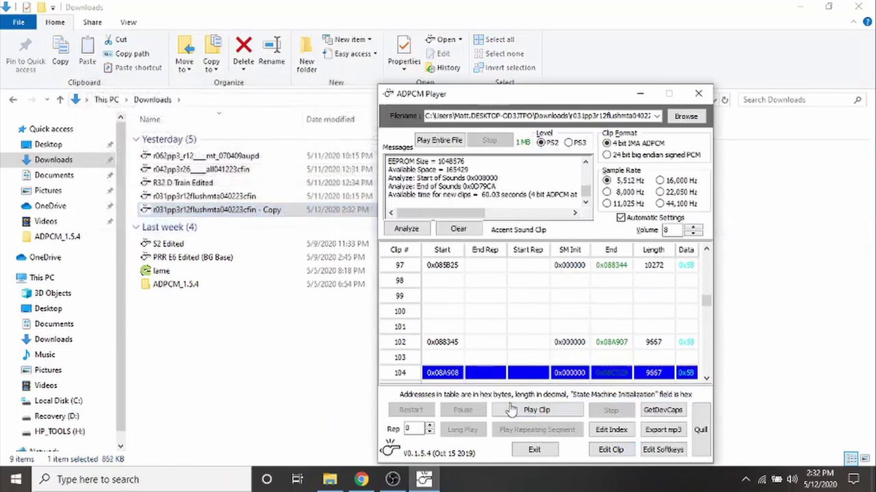
Step: Replace clip 102 of the copy with clip 104 from the original r031pp3r12flushmta040223cfin file
click(472, 356)
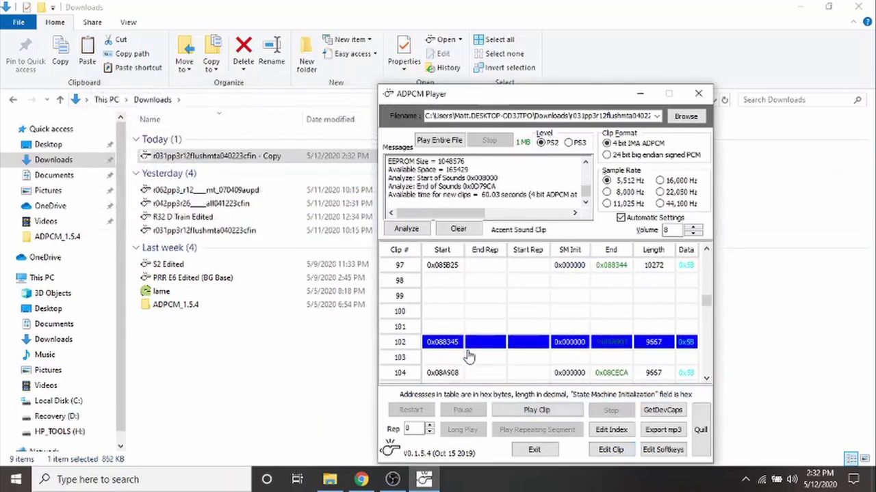
click(611, 449)
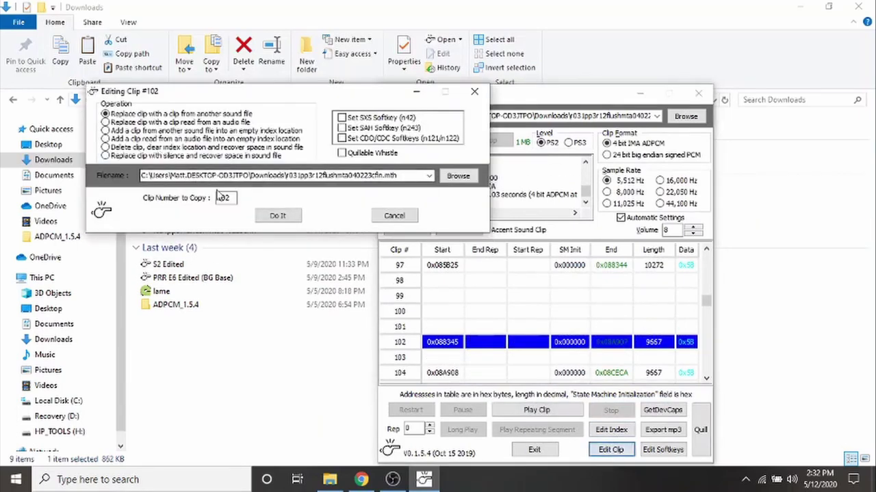
key(BackSpace)
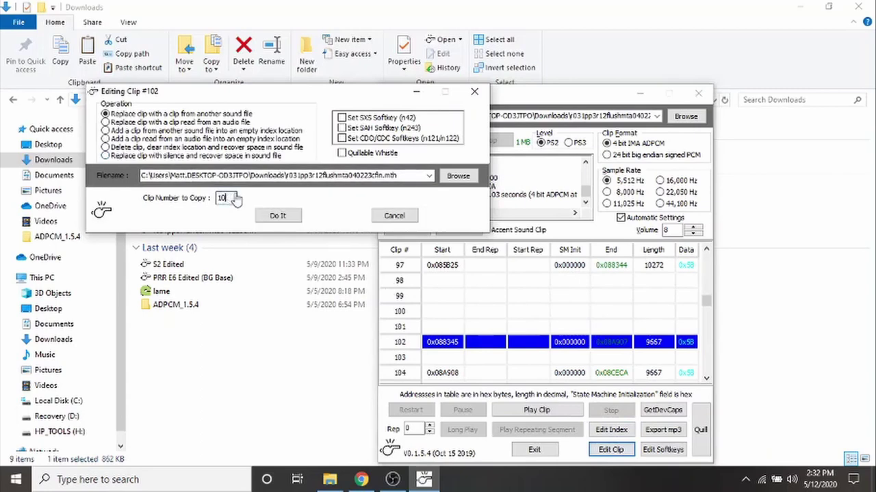
text(4)
click(281, 218)
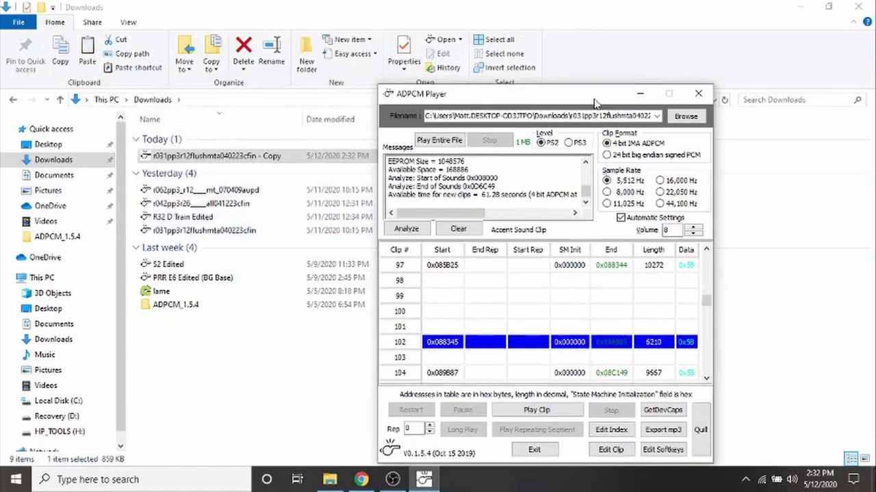
Step: Play the swapped accent sound clips 102 and 104 of the copied file to check them
drag(600, 98, 318, 45)
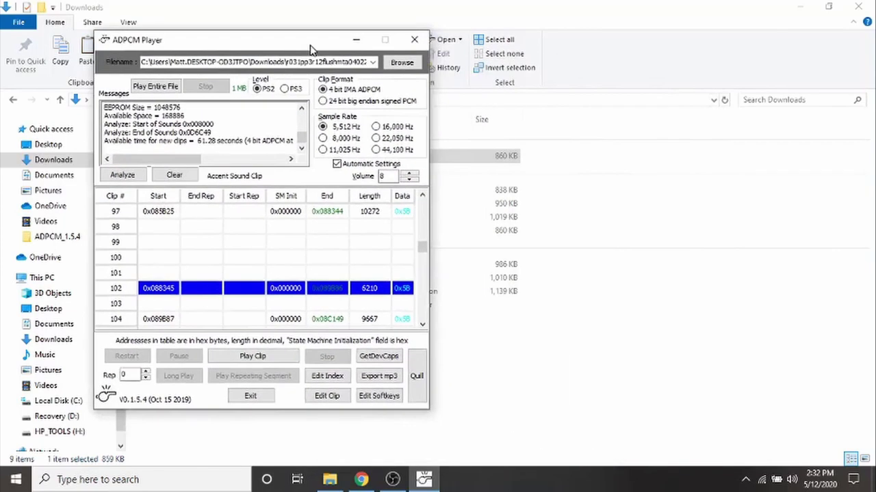
click(254, 357)
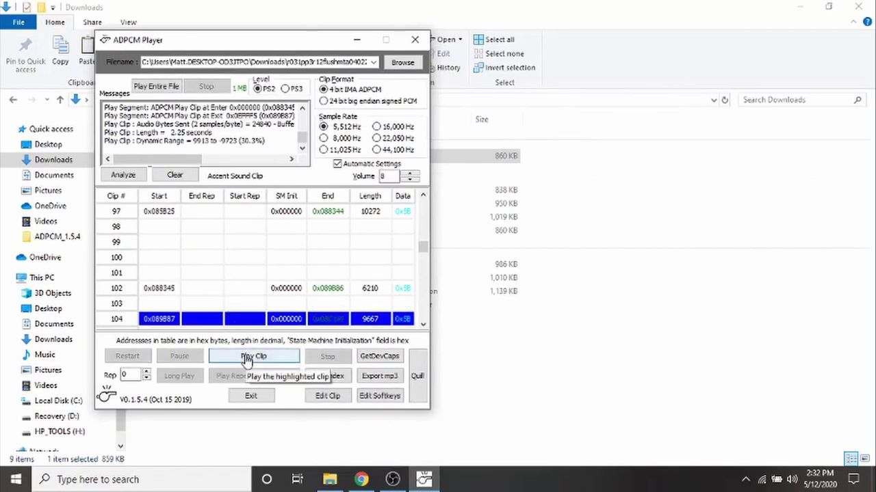
click(246, 359)
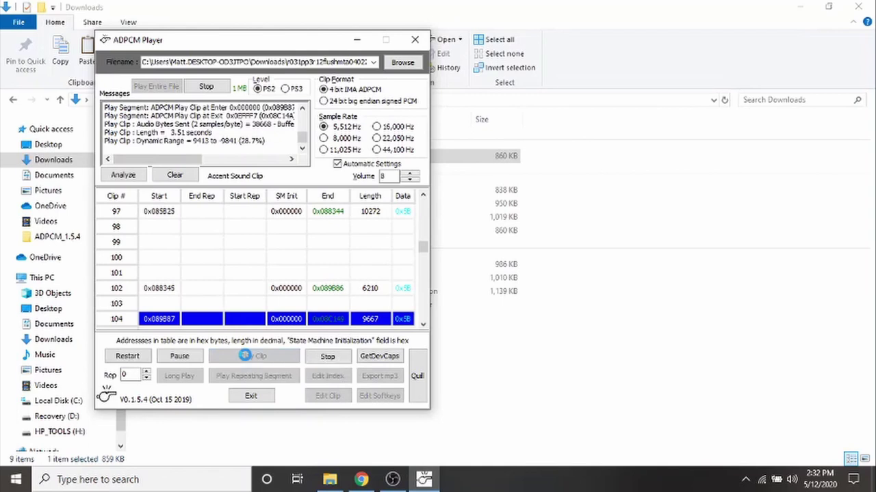
Step: Go back up the copied file's clip table to PFA clip 80 and play it
key(Up)
key(Up)
key(Up)
key(Up)
key(Up)
key(Up)
key(Up)
key(Up)
key(Up)
key(Up)
key(Up)
key(Up)
key(Up)
key(Up)
key(Up)
key(Up)
key(Up)
key(Up)
key(Up)
key(Up)
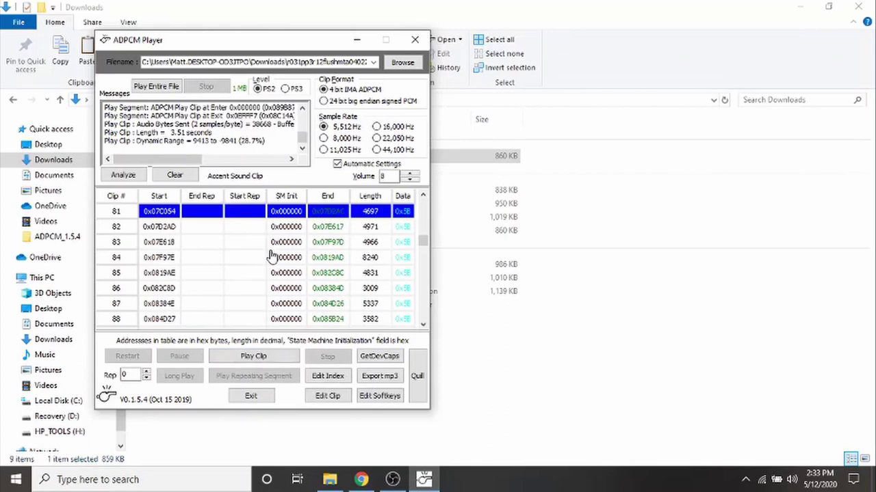
key(Up)
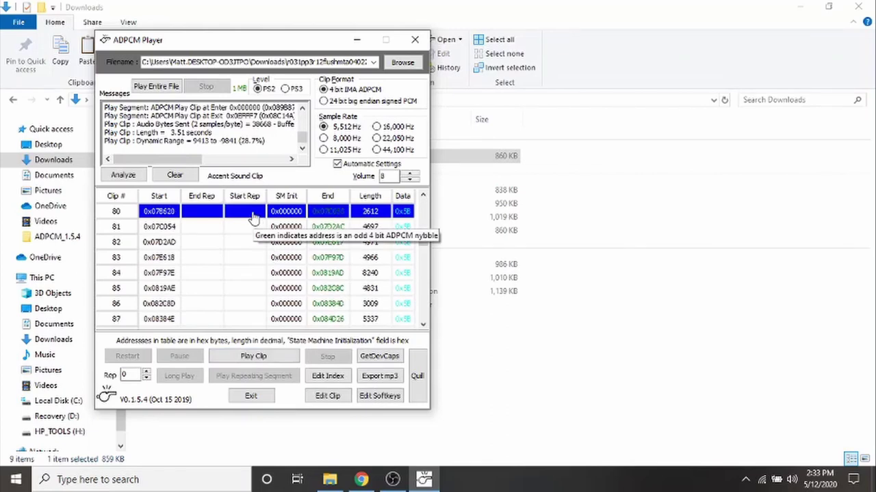
click(274, 357)
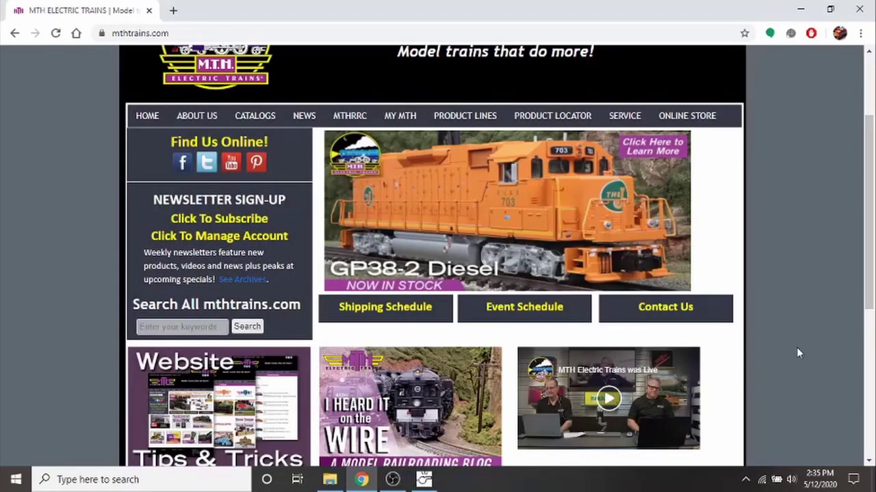
Step: Minimize ADPCM Player to return to the MTH Electric Trains website in Chrome and search it for Blue goose
click(424, 480)
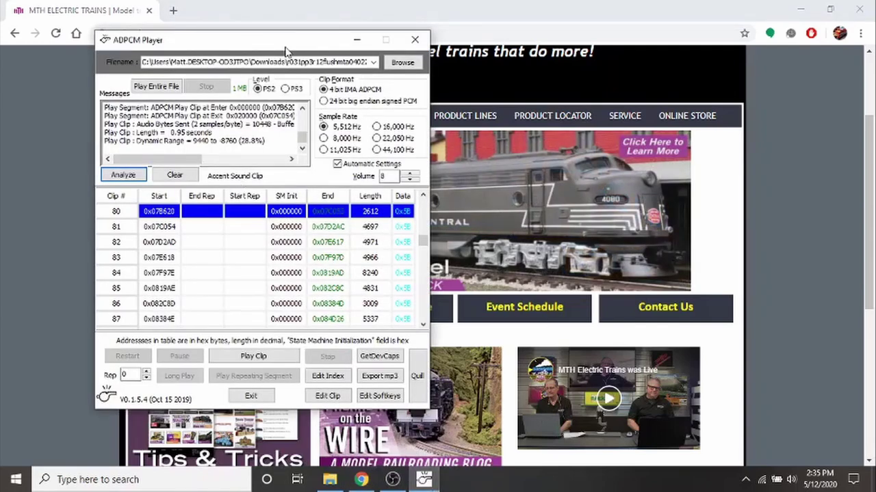
click(353, 39)
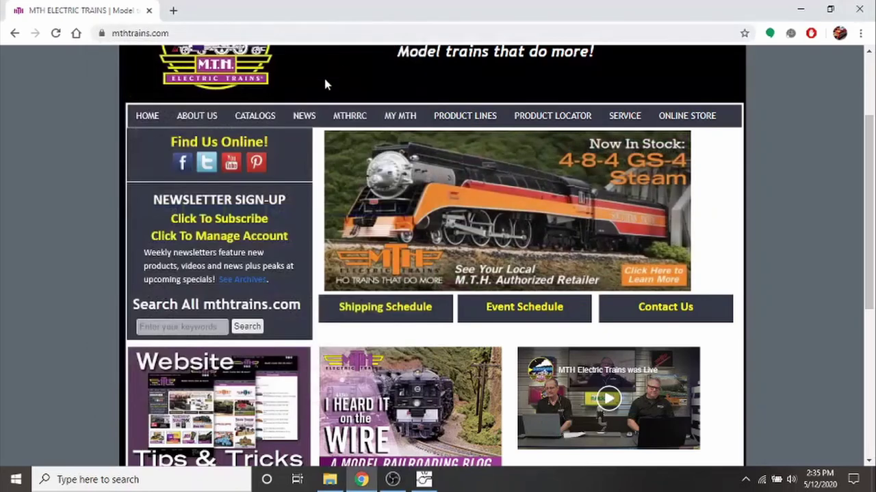
click(168, 327)
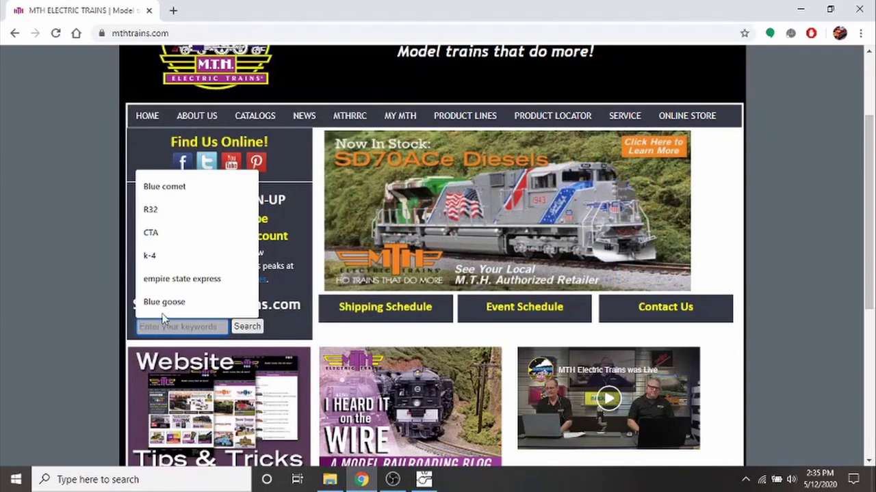
click(164, 301)
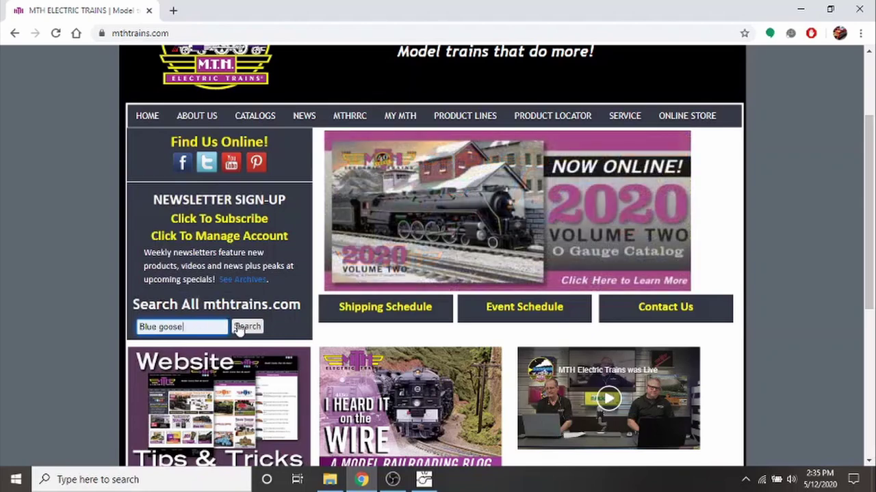
click(238, 328)
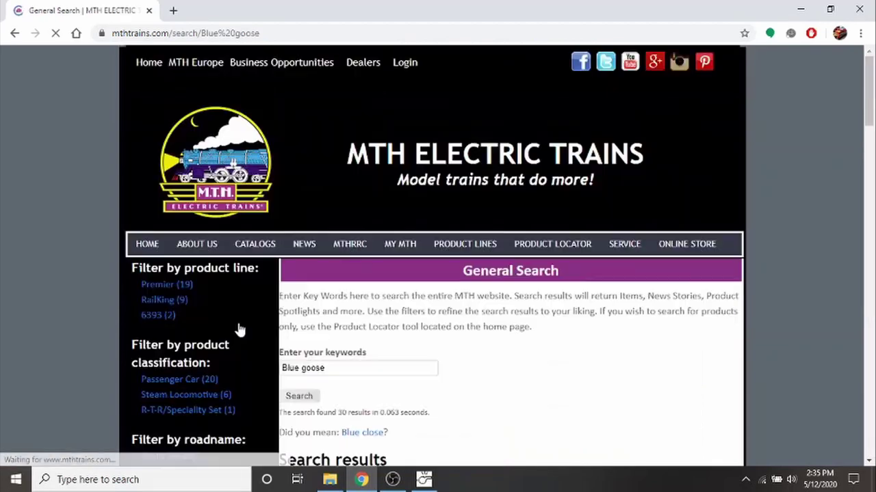
Step: Open product 20-3079-1, the Blue Goose Hudson steam engine, from the search results and show its support downloads
scroll(342, 313, down, 5)
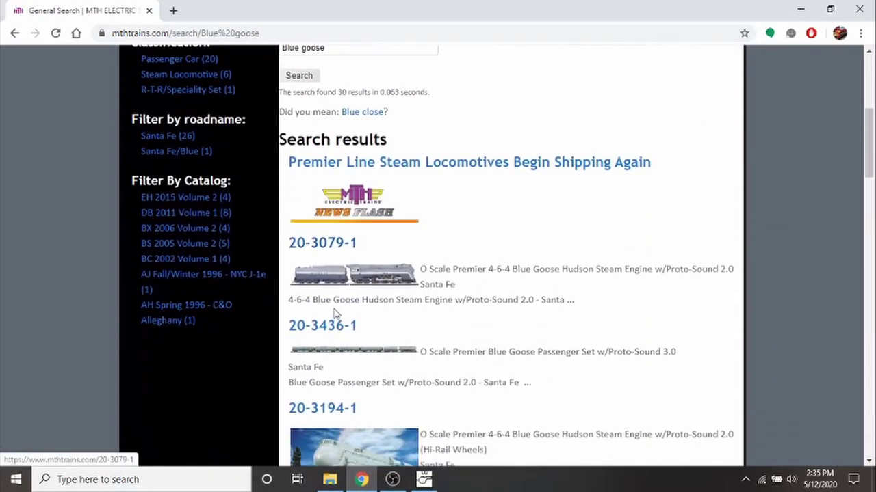
click(319, 250)
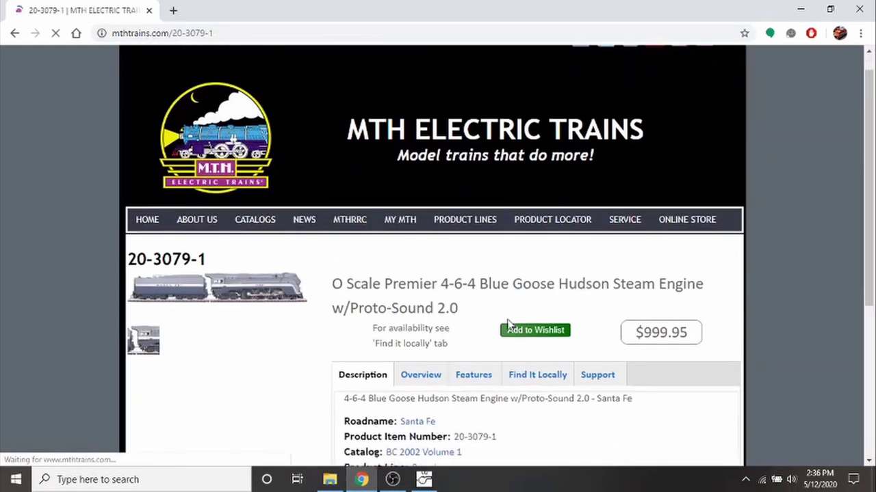
scroll(578, 313, down, 2)
click(592, 274)
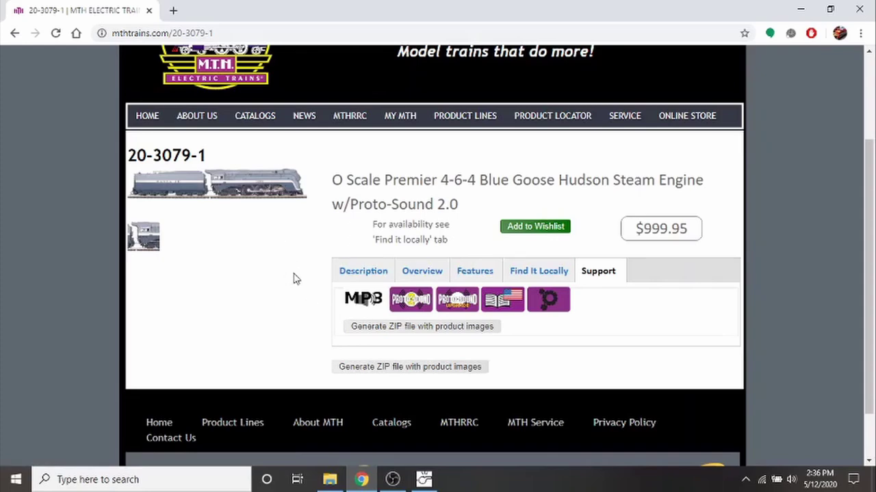
Step: Save the Blue Goose engine's Proto-Sound file p021pbluegoose_sf_030724cfin to the Downloads folder
right_click(414, 305)
click(463, 167)
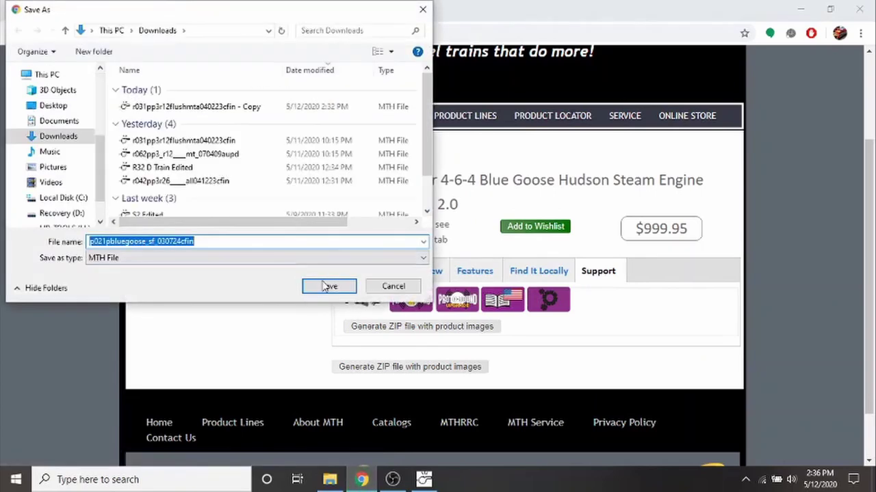
click(324, 286)
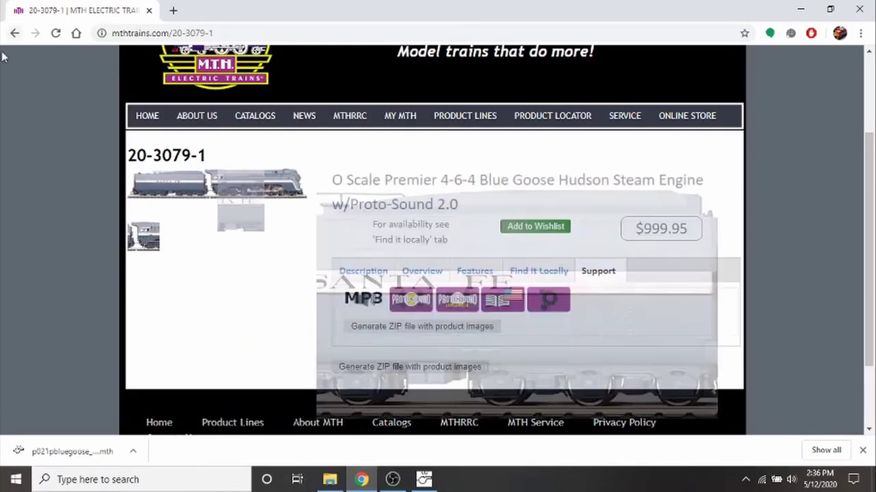
Step: Return to the site search and look up product number 20-3038-1
click(9, 34)
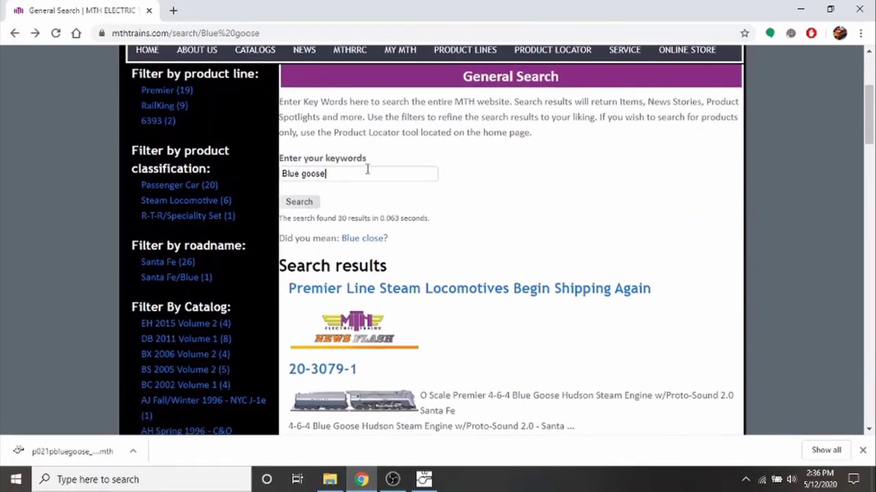
drag(367, 170, 269, 180)
text(2)
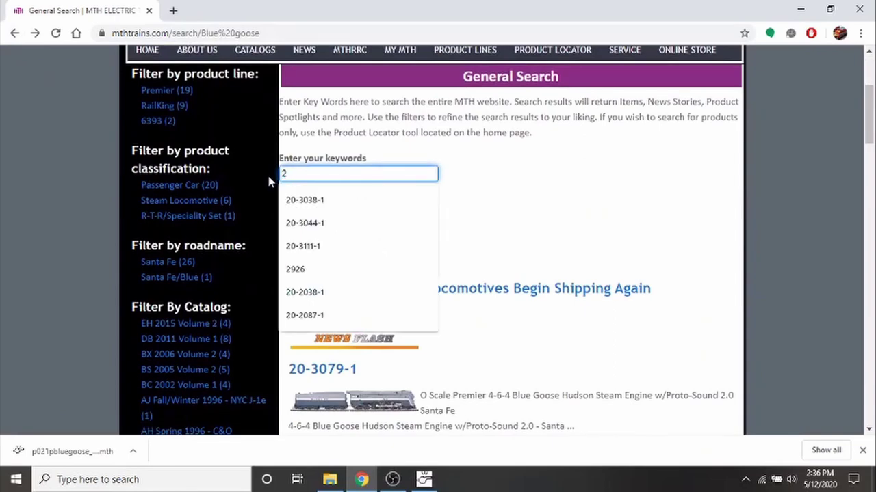
text(0-3038-1)
click(308, 201)
click(299, 203)
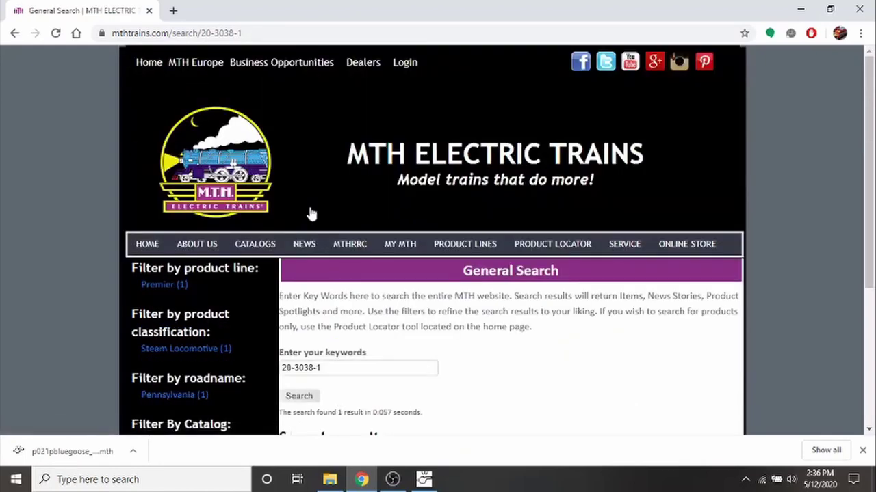
Step: Open product 20-3038-1, the Atlantic steam engine, and save its Proto-Sound file pr e6 atlantic_final_001207 from the support downloads to Downloads
scroll(311, 214, down, 3)
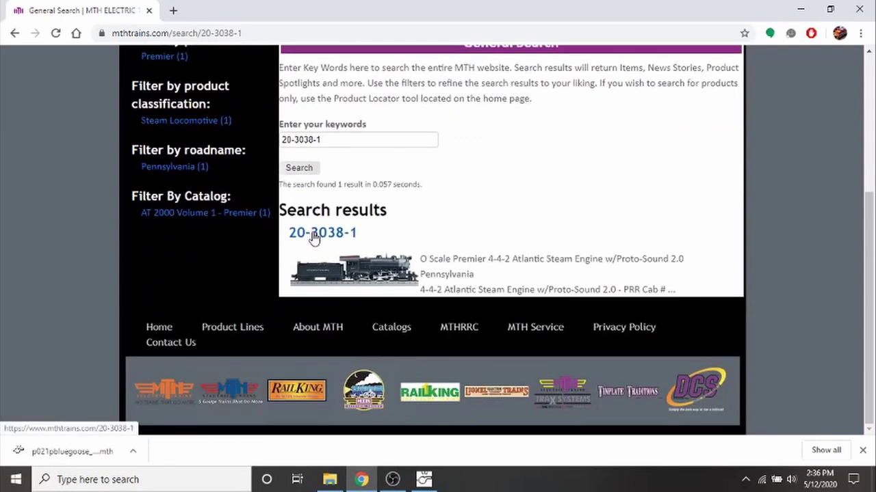
click(312, 236)
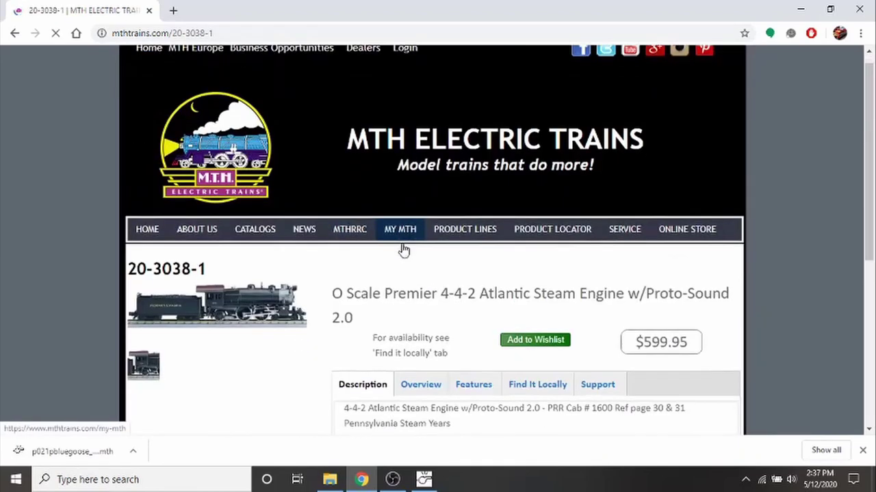
scroll(401, 242, down, 3)
click(611, 216)
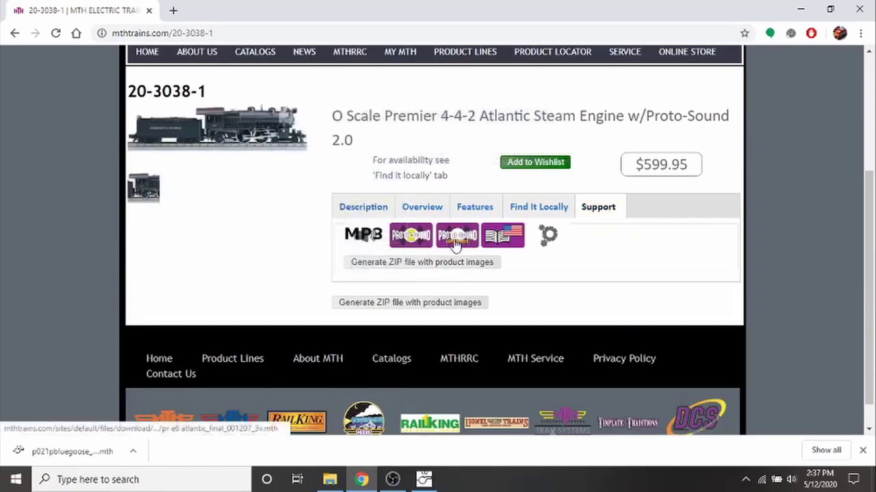
right_click(422, 234)
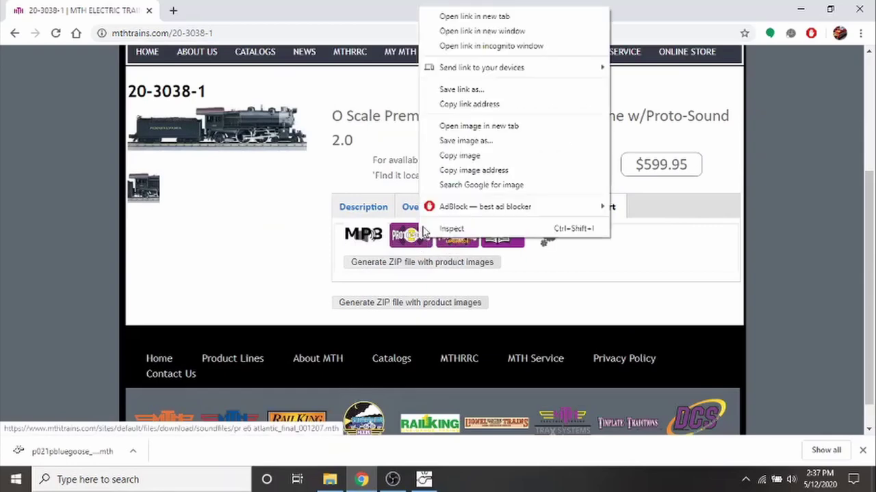
click(481, 90)
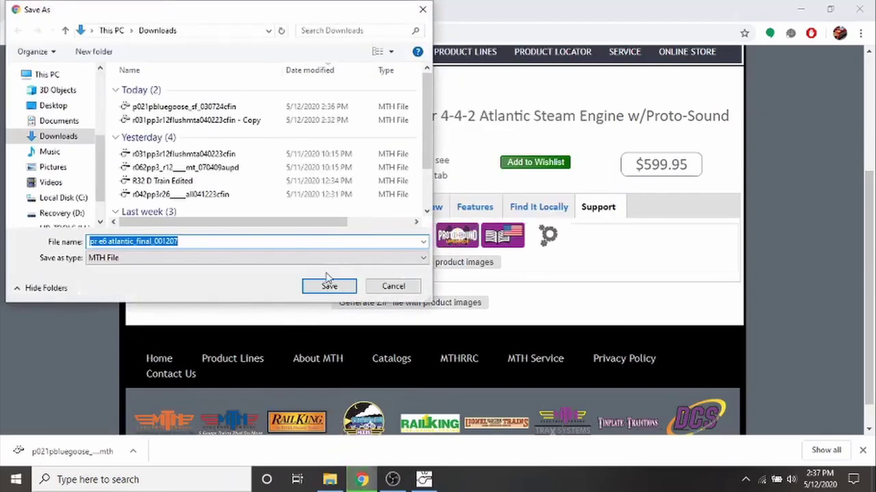
click(329, 288)
Step: Go back to the search page and search for product number 20-3044-1
click(14, 33)
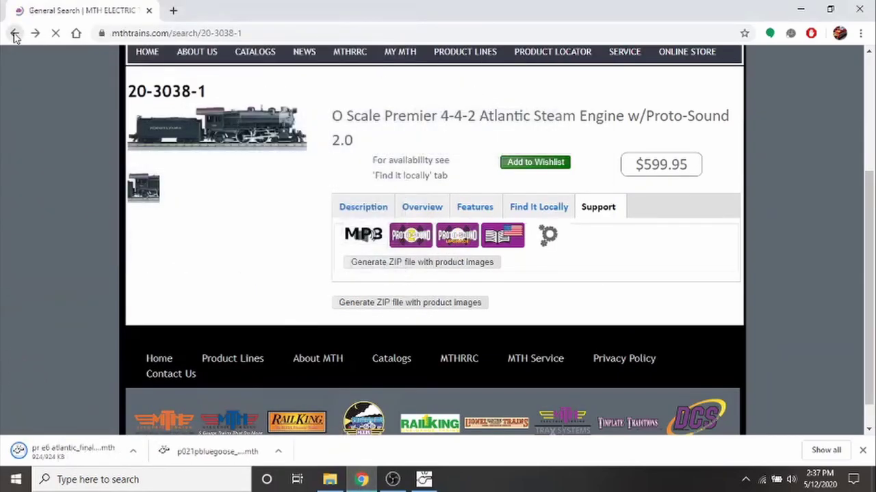
drag(322, 144, 304, 148)
text(44)
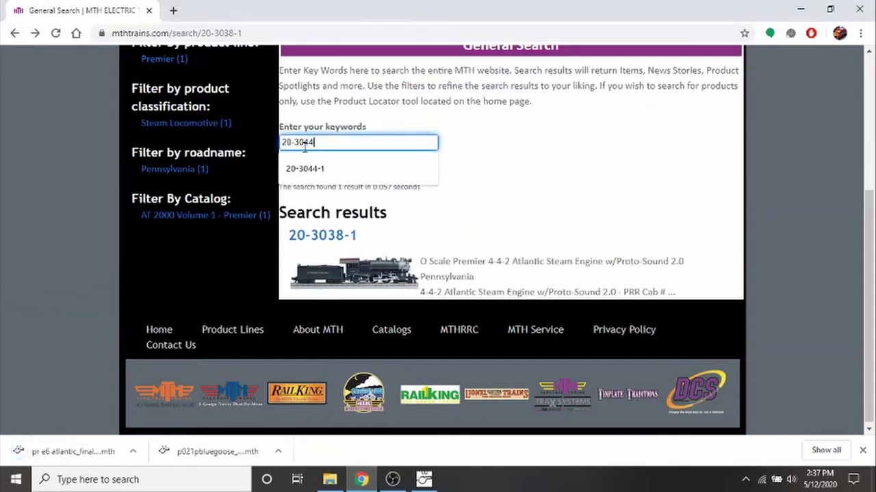
text(-1)
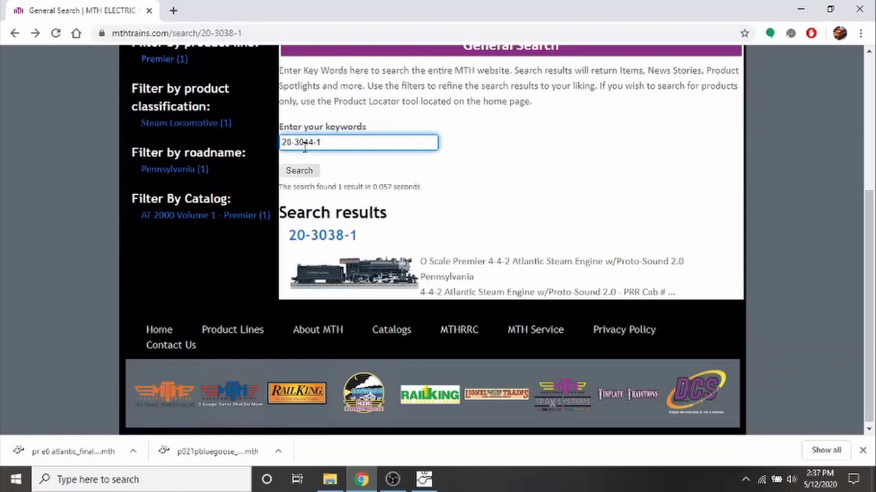
key(Return)
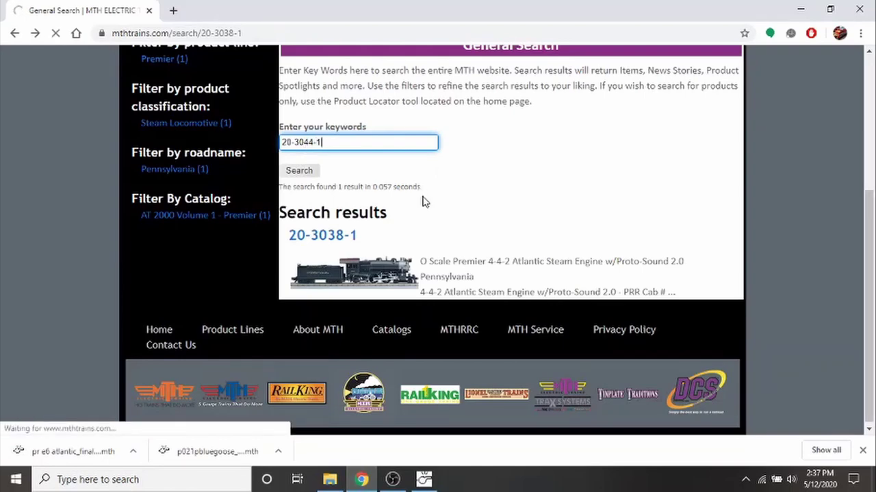
Step: Open product 20-3044-1, the FEF Northern steam engine, and save its Proto-Sound file fef pass production final from the support downloads
scroll(422, 198, down, 3)
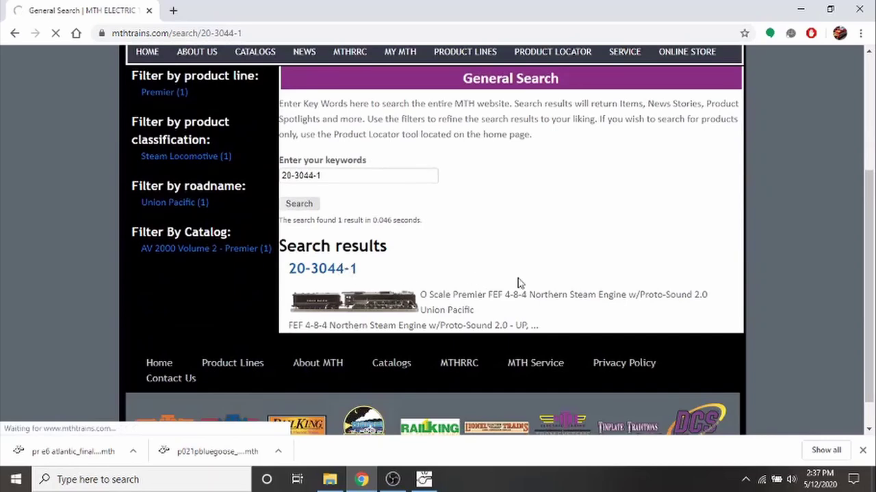
scroll(518, 283, down, 2)
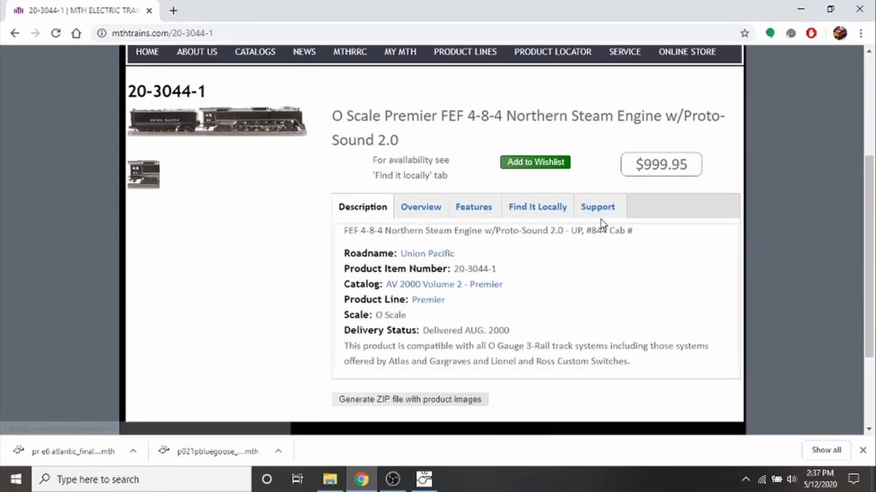
click(597, 209)
right_click(420, 235)
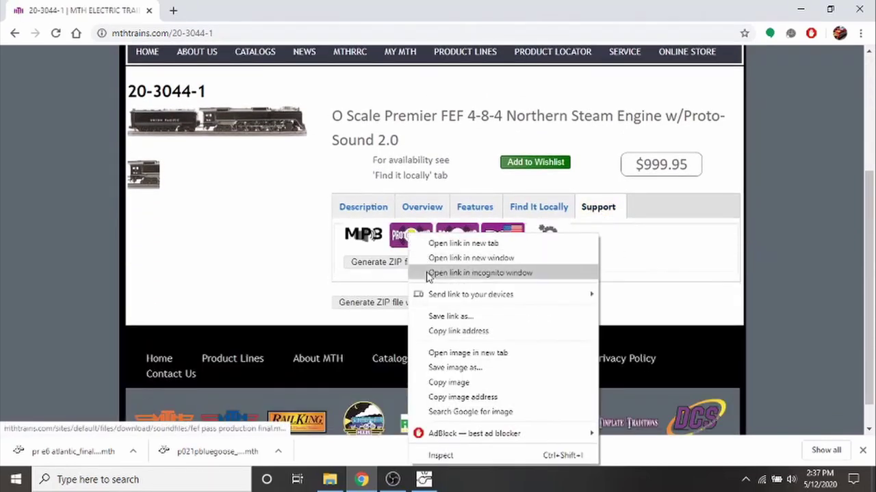
click(442, 316)
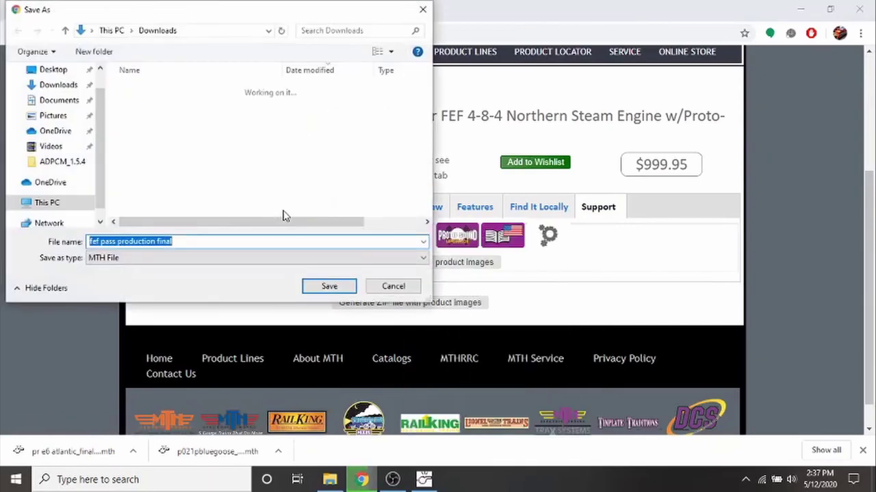
click(329, 286)
Step: Return to the site search and search for Blue comet
click(15, 33)
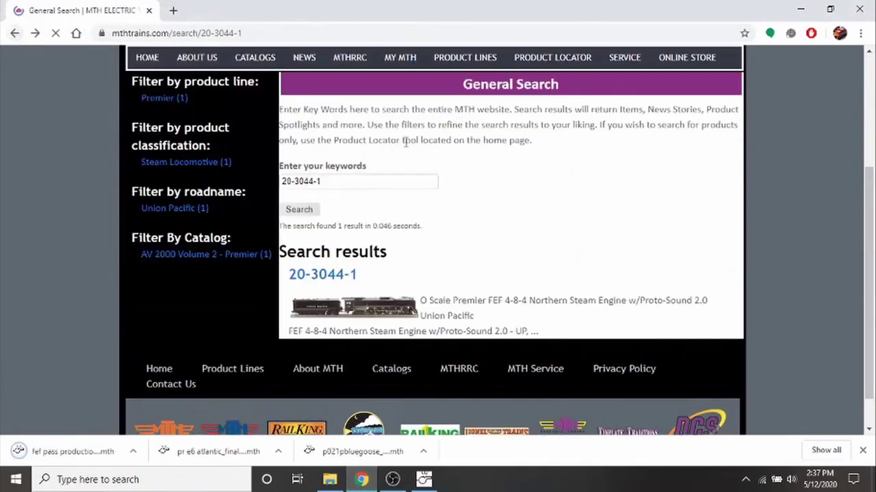
drag(371, 180, 221, 189)
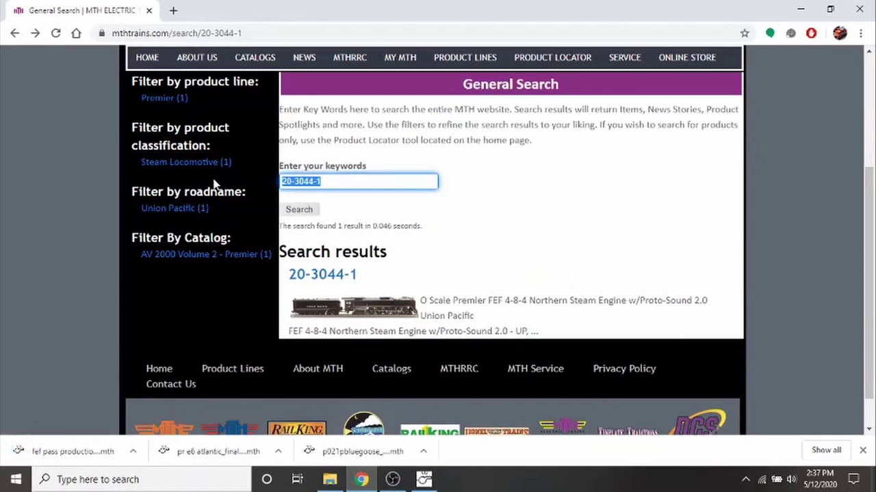
click(215, 183)
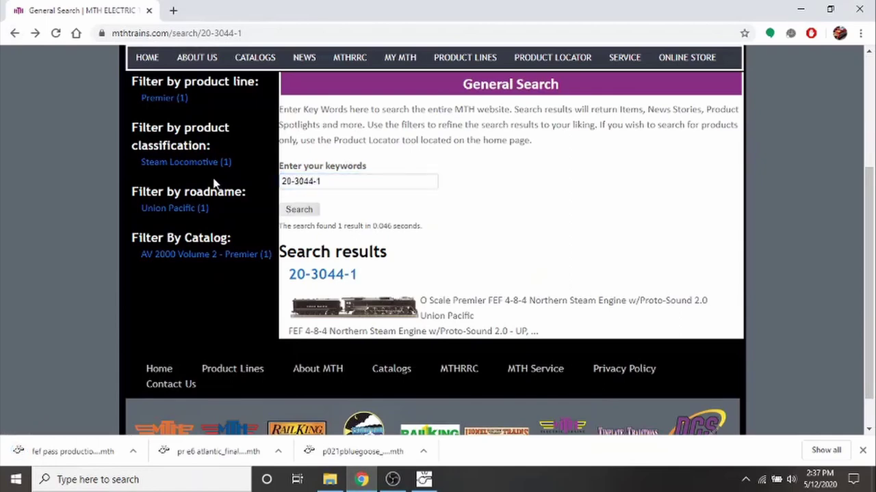
scroll(214, 183, down, 1)
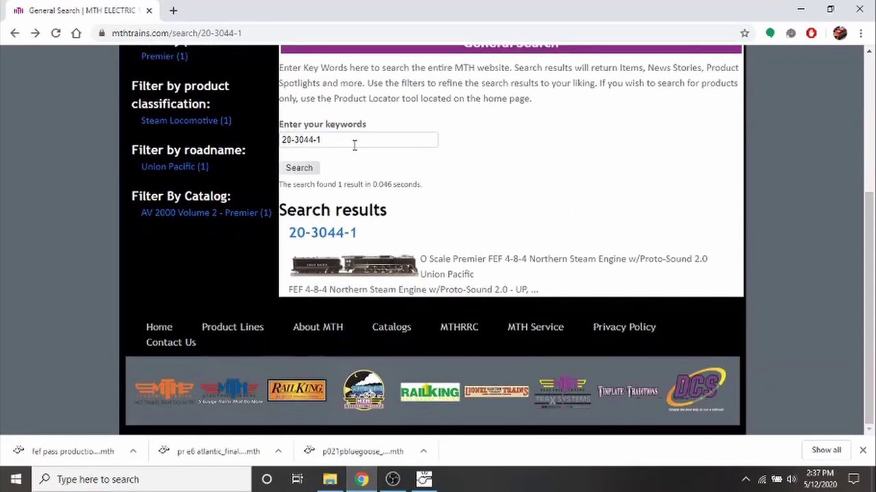
drag(354, 143, 214, 144)
text(bl)
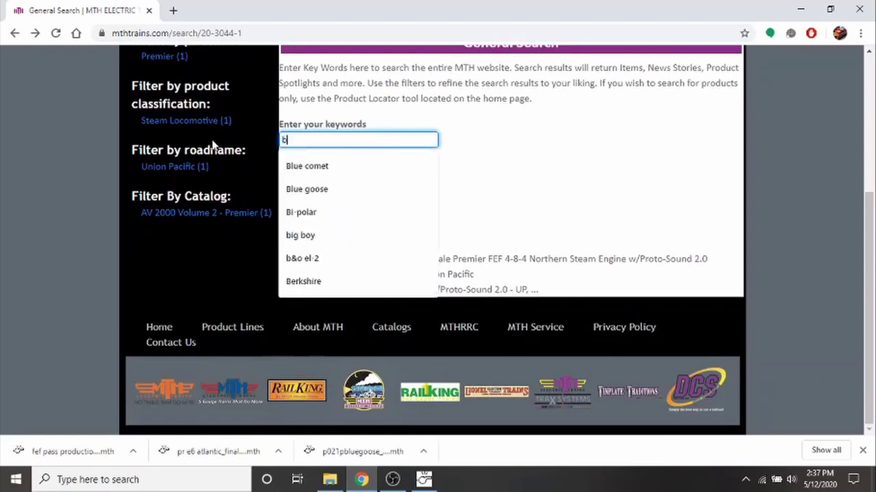
text(ue comet)
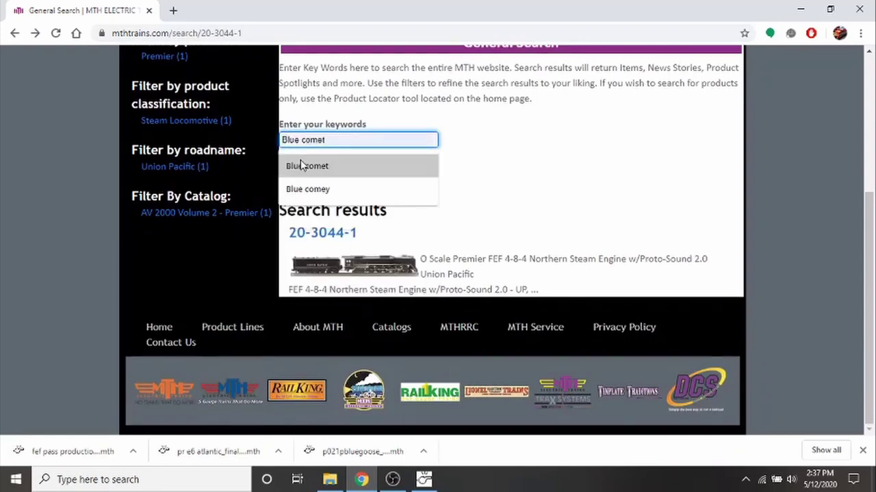
click(308, 167)
click(303, 168)
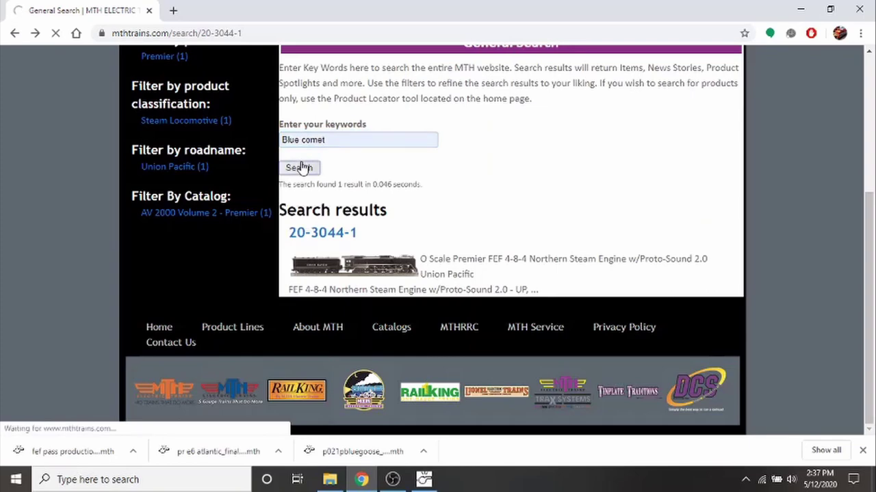
Step: Filter the Blue comet results to the Premier product line, open product 20-3028-1, and show its support downloads
scroll(233, 198, down, 2)
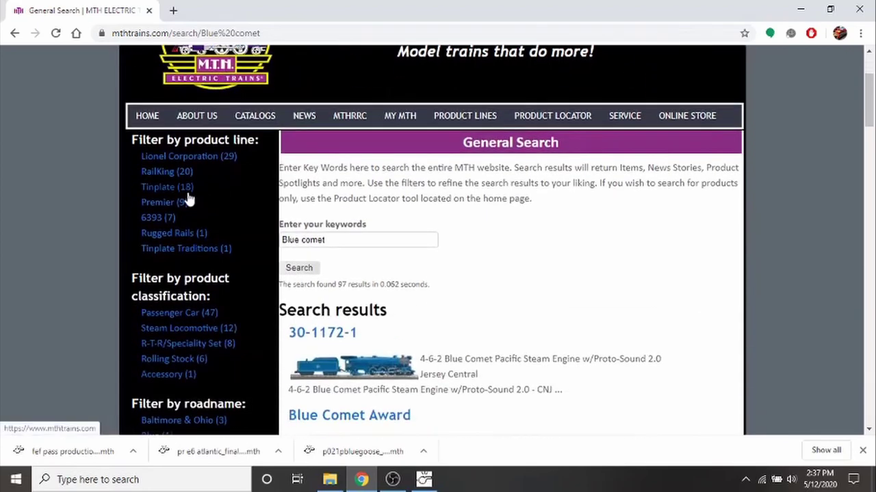
click(171, 205)
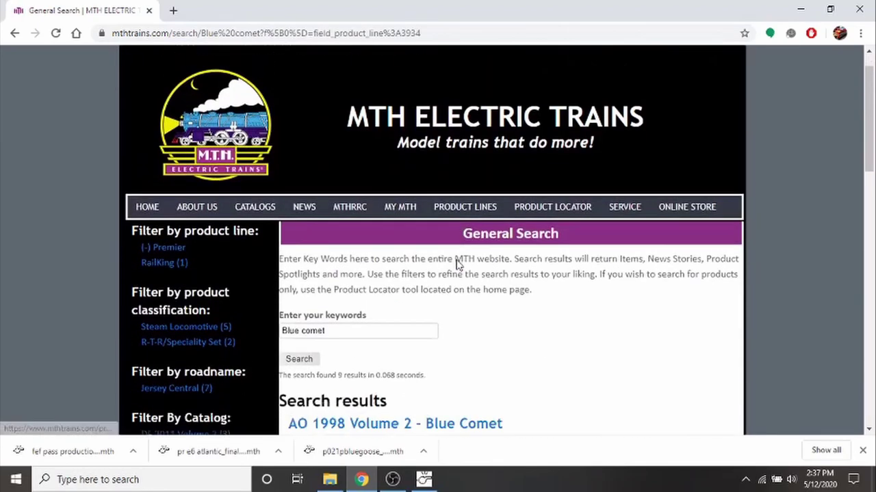
scroll(438, 253, down, 4)
click(351, 236)
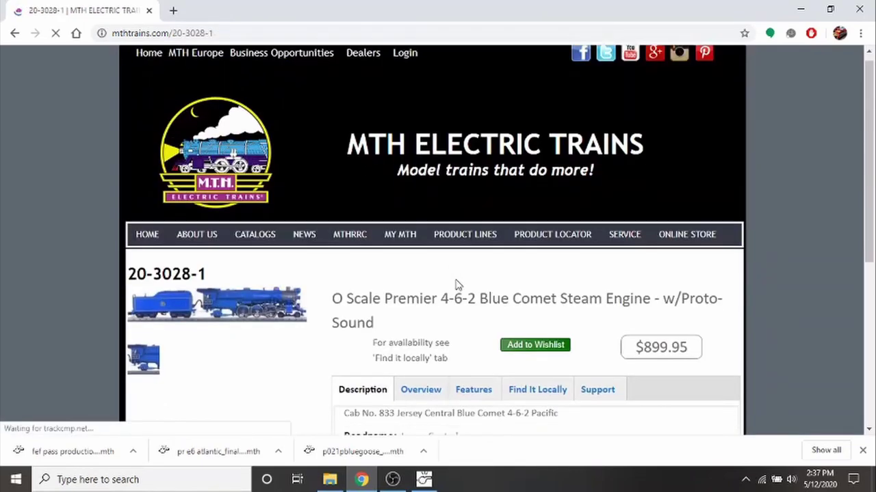
scroll(582, 194, down, 3)
click(589, 206)
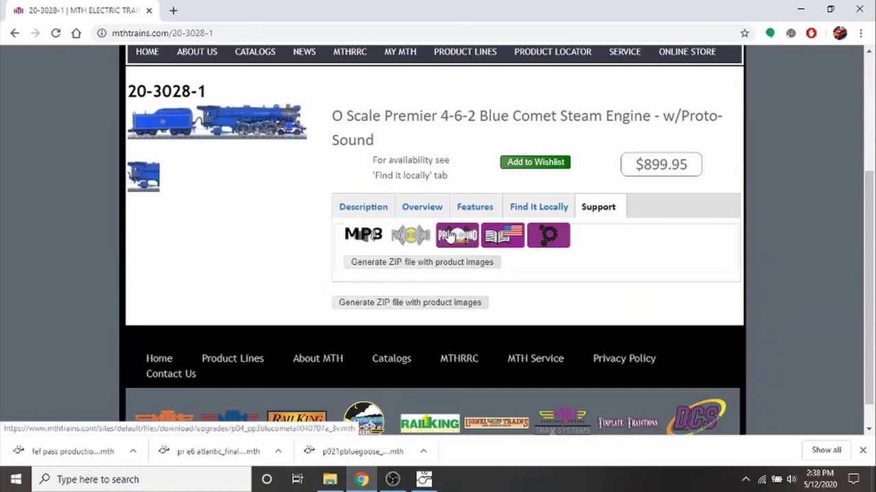
Step: Save the Blue Comet engine's Proto-Sound upgrade file p04_pp3blucometall040707a_3v to the Downloads folder
right_click(457, 236)
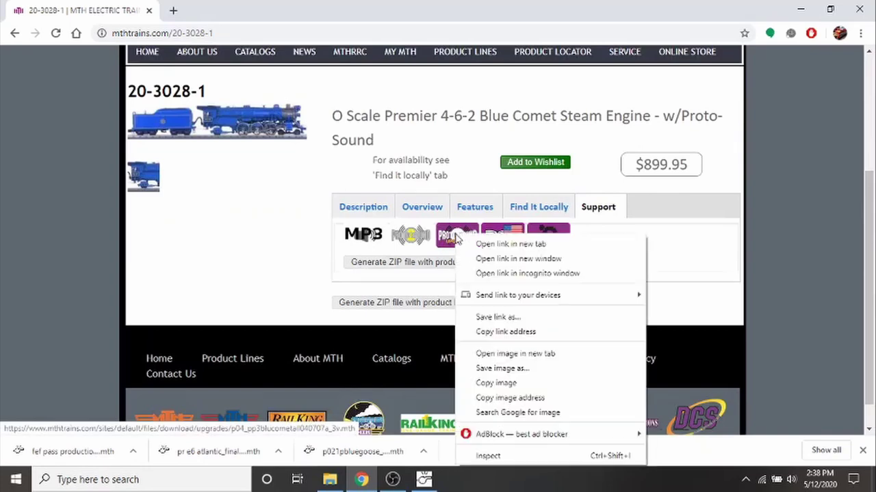
click(515, 318)
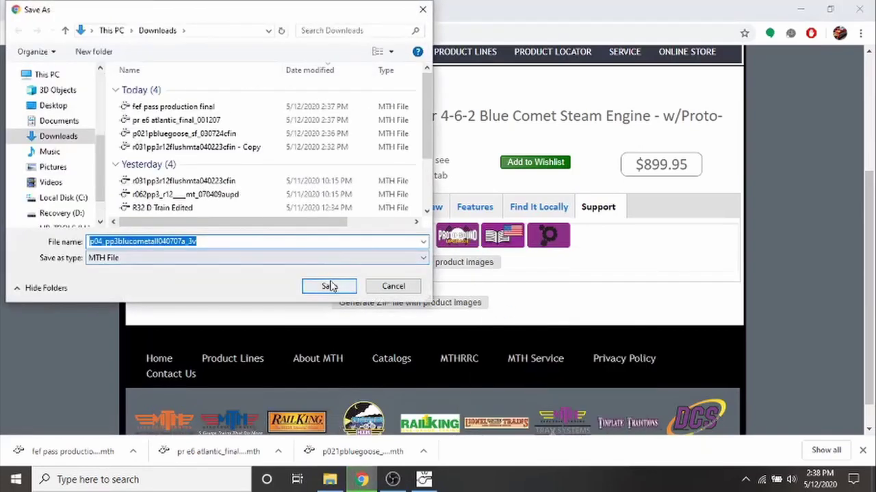
click(330, 287)
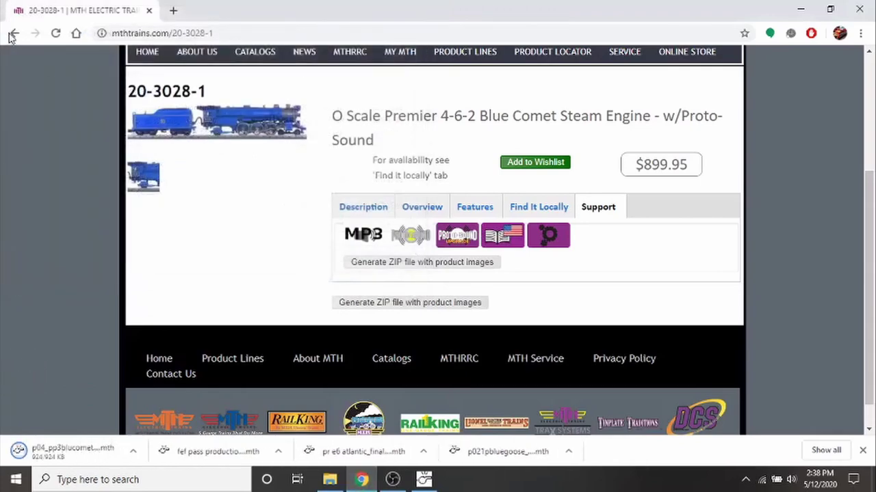
Step: Go back to the search page, search for empire state express, and browse down the results to the Premier steam engines
click(12, 33)
scroll(179, 116, down, 3)
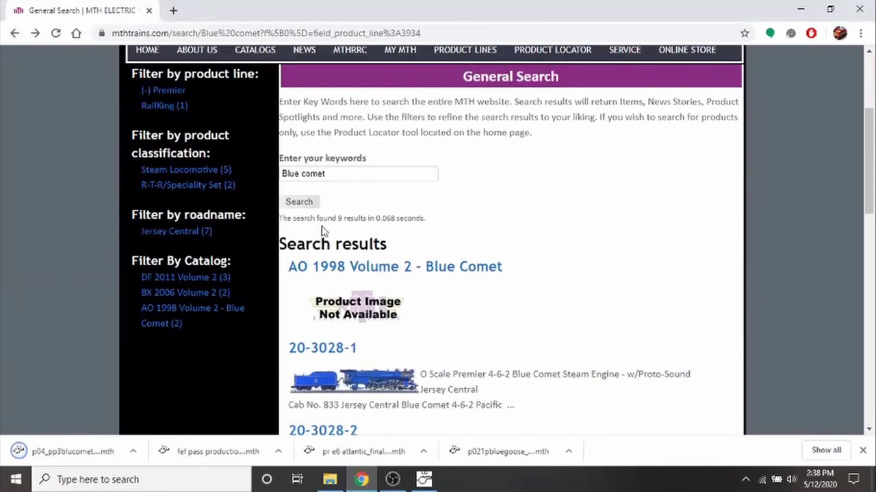
triple_click(340, 173)
text(Empire)
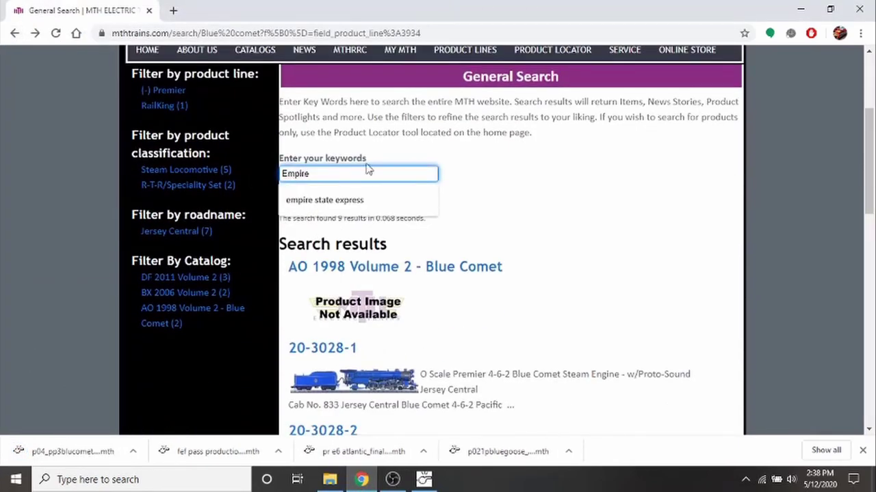
click(325, 200)
click(299, 202)
scroll(321, 243, down, 10)
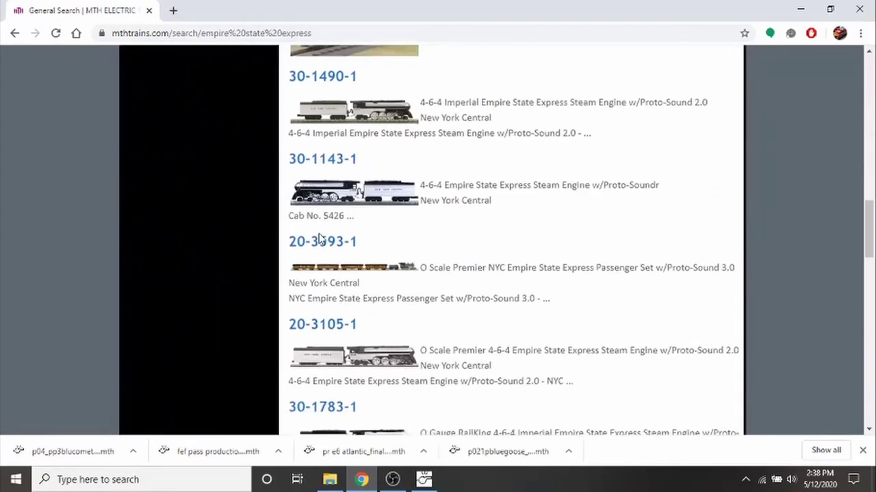
Step: Open product 20-3105-1, show its support downloads, and save the Proto-Sound upgrade file p031pp5j3a426__nyc100429a_3v to the Downloads folder
click(457, 275)
scroll(470, 308, down, 2)
click(597, 205)
right_click(466, 241)
click(512, 137)
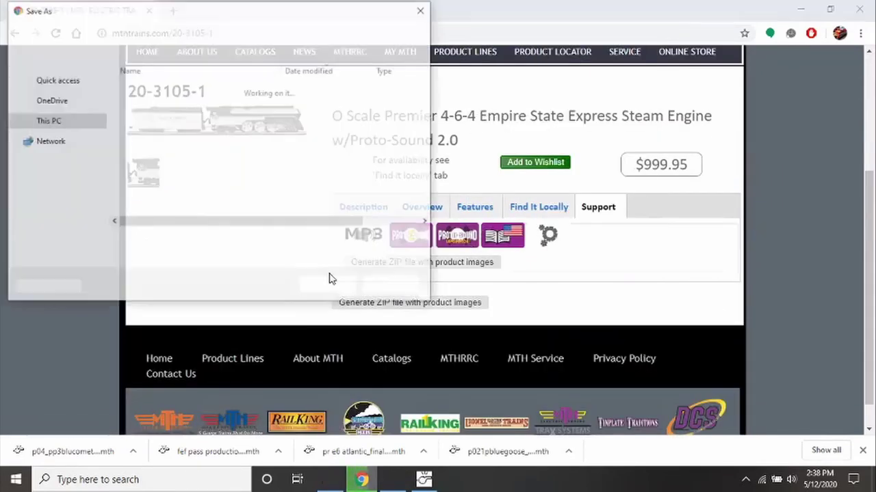
click(330, 280)
Step: Return to the site search and search for Berkshire
click(14, 32)
drag(362, 111, 245, 103)
text(Berkshire)
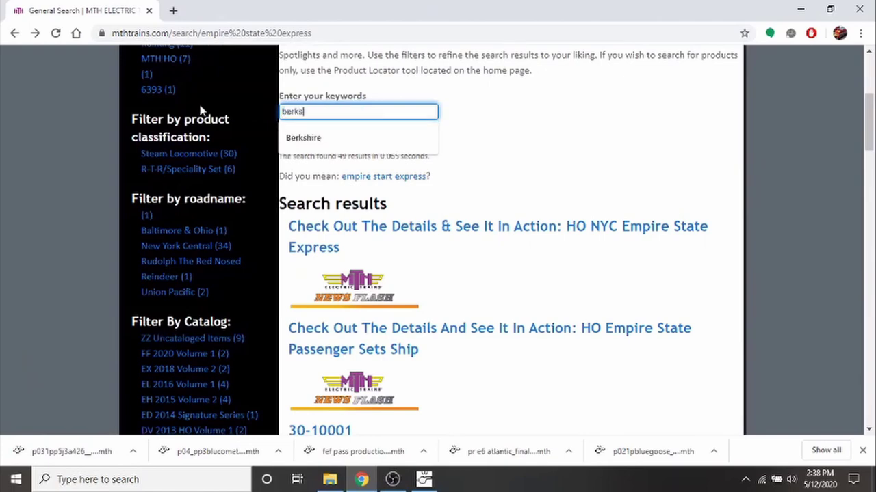
key(Return)
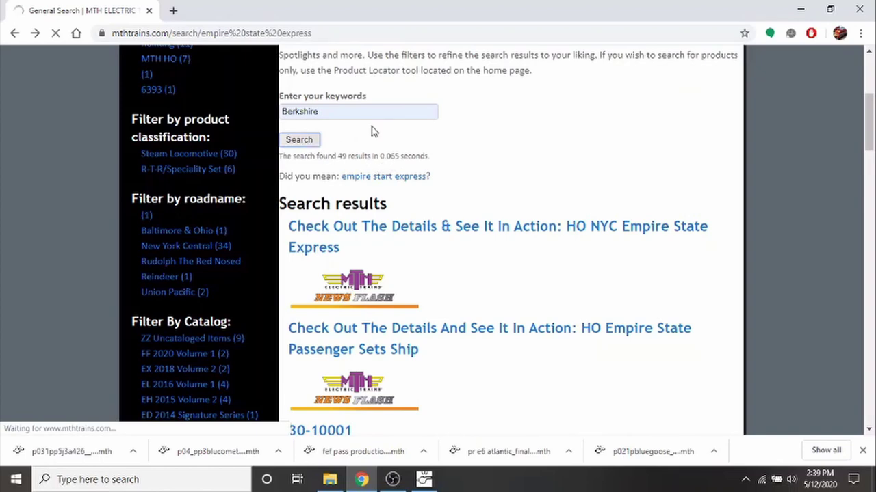
Step: Filter the Berkshire results to the Chessie roadname, open product 30-1224-1, and show its support downloads
scroll(149, 166, down, 1)
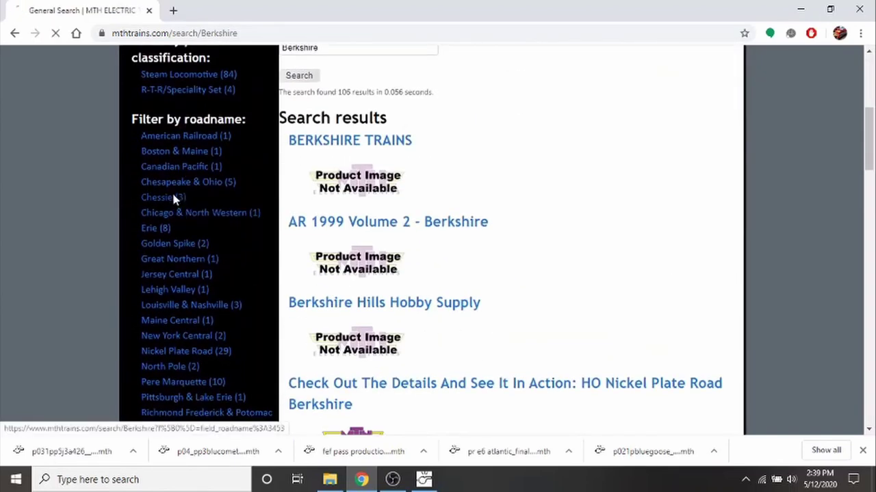
click(171, 191)
scroll(410, 164, down, 5)
click(319, 141)
scroll(538, 260, down, 2)
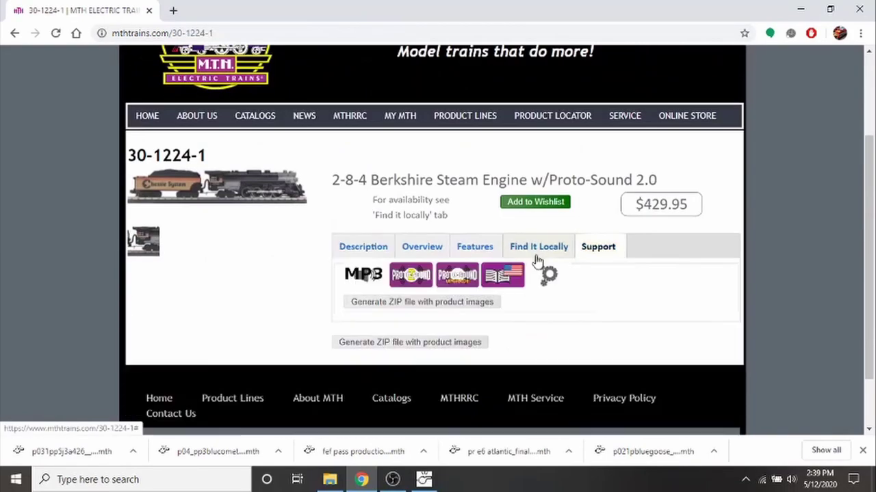
Step: Save the Chessie Berkshire's Proto-Sound upgrade file r021pberkshire_chs020226bfin_3v to the Downloads folder
right_click(451, 271)
click(490, 121)
click(322, 286)
Step: Return to the site search, search for K-4, and filter the results to the CD 2007 Volume 2 catalog
click(14, 32)
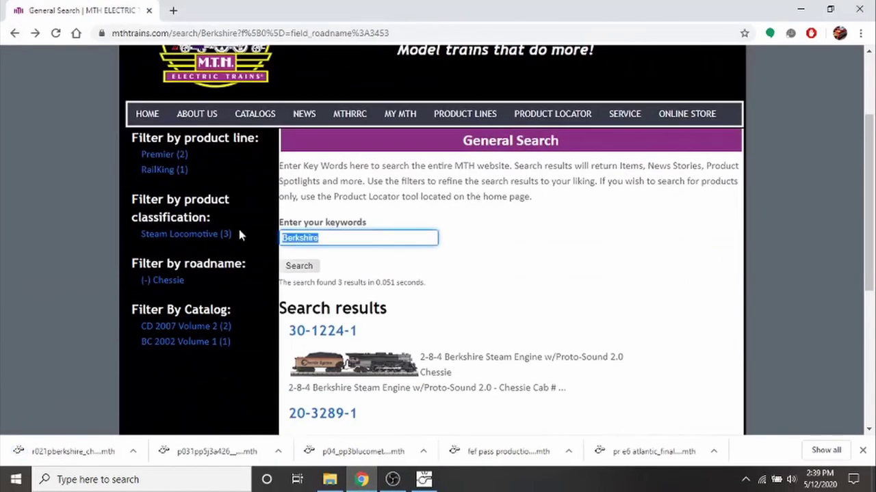
text(K-4)
key(Return)
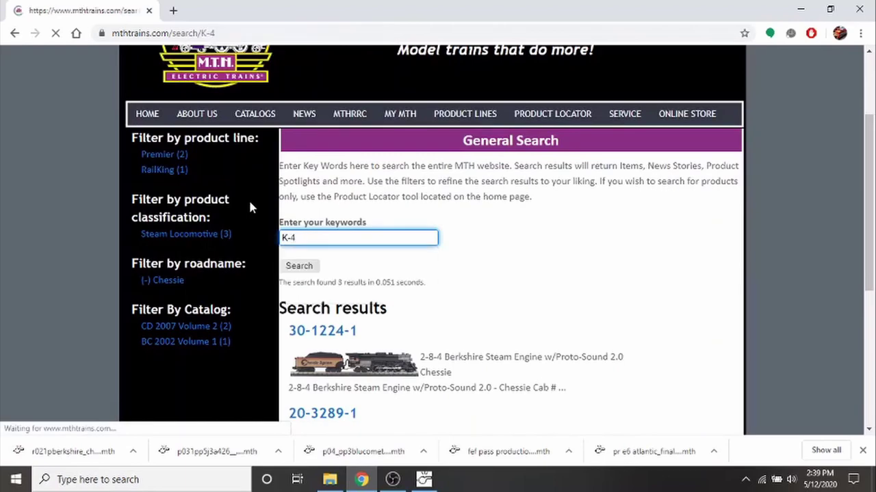
scroll(239, 226, down, 4)
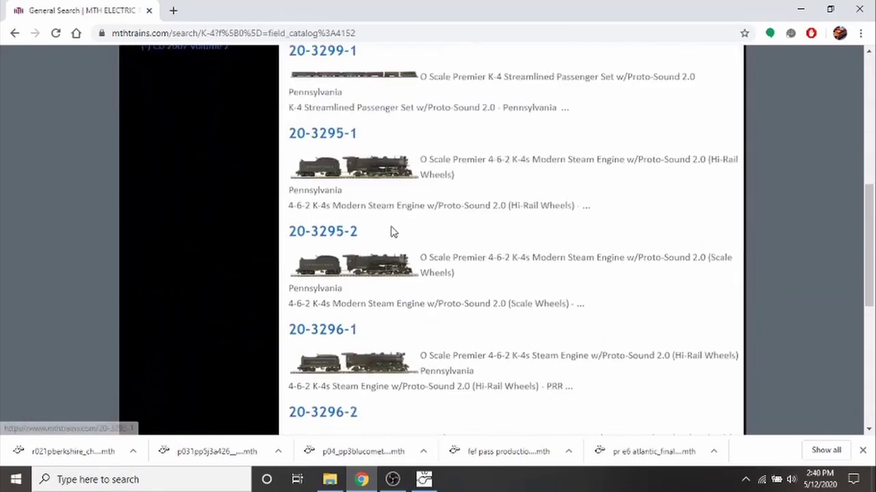
Step: Open product 20-3296-1, show its support downloads, and save the Proto-Sound file p072pp3k43r3296prr071016afin to the Downloads folder
scroll(390, 288, down, 3)
click(461, 181)
click(598, 271)
right_click(411, 299)
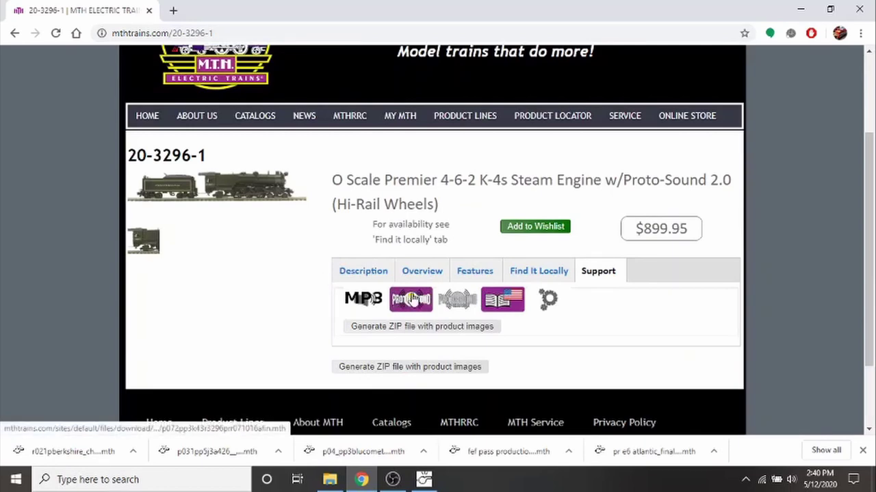
right_click(405, 302)
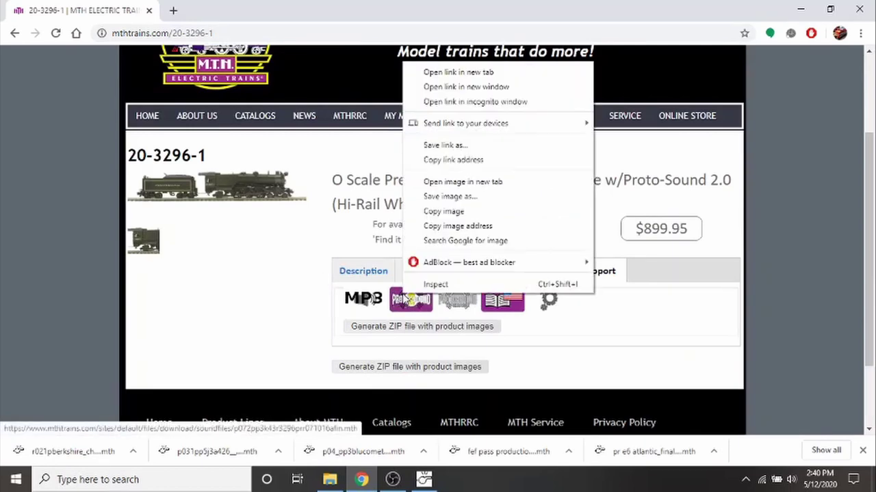
click(439, 145)
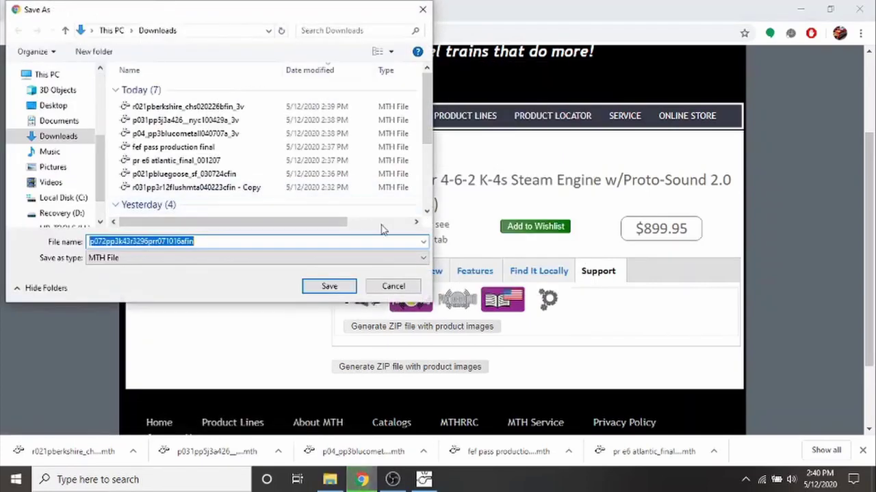
click(343, 287)
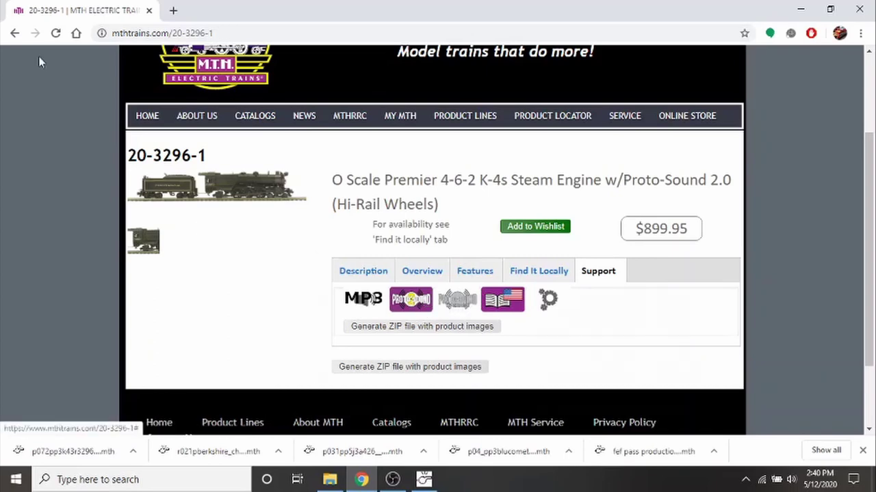
Step: Go back to the K-4 results, switch to File Explorer, and open the Downloads folder
click(14, 33)
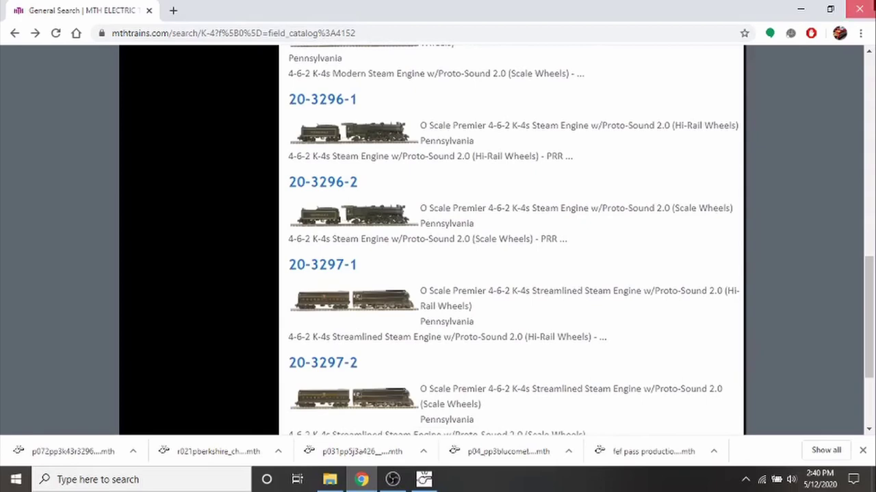
click(392, 480)
click(620, 10)
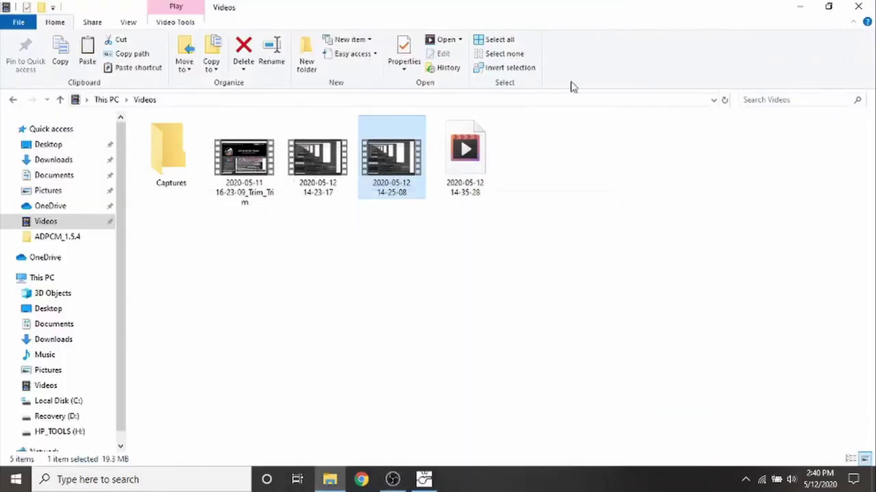
click(55, 161)
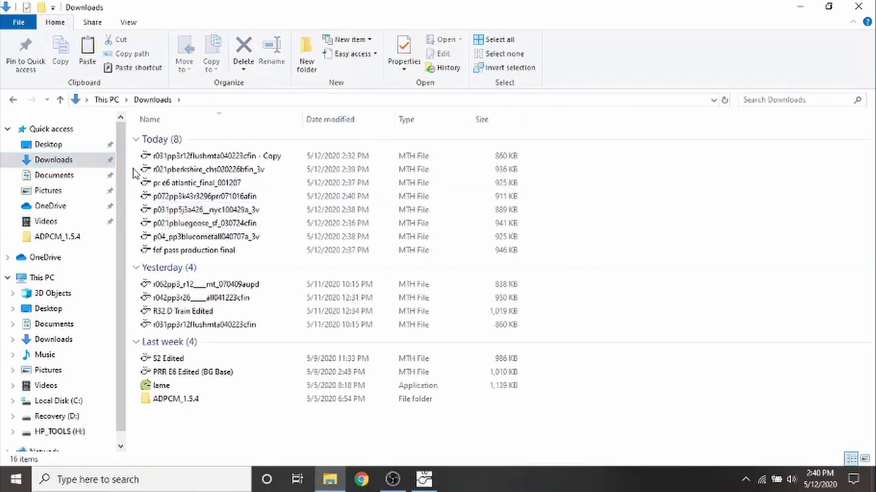
Step: Duplicate the seven downloaded steam engine sound files within the Downloads folder, leaving out the R-12 copy
drag(133, 171, 198, 253)
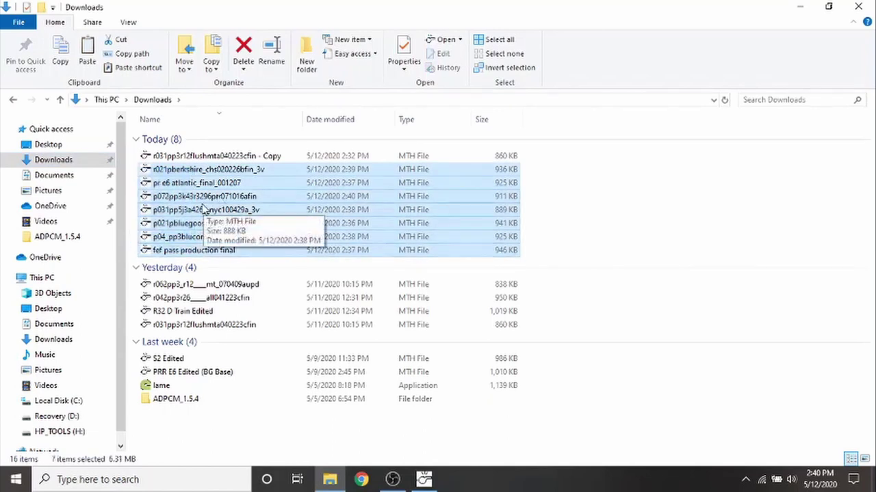
right_click(201, 204)
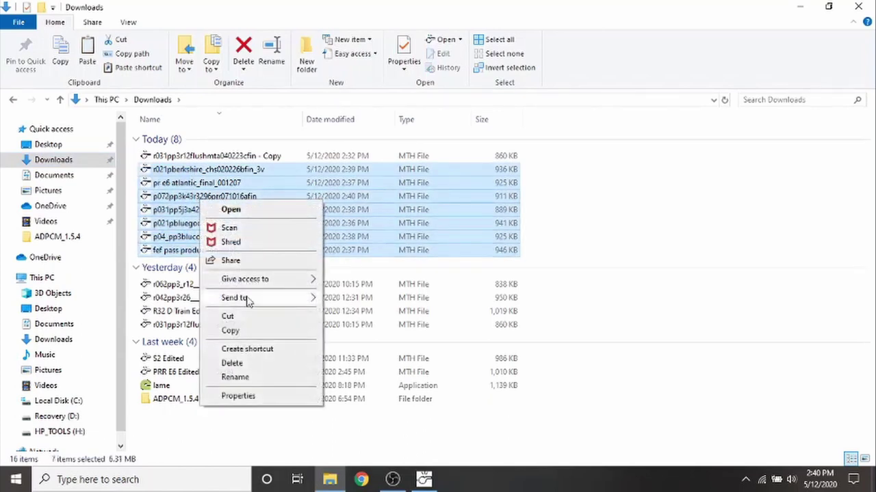
click(230, 331)
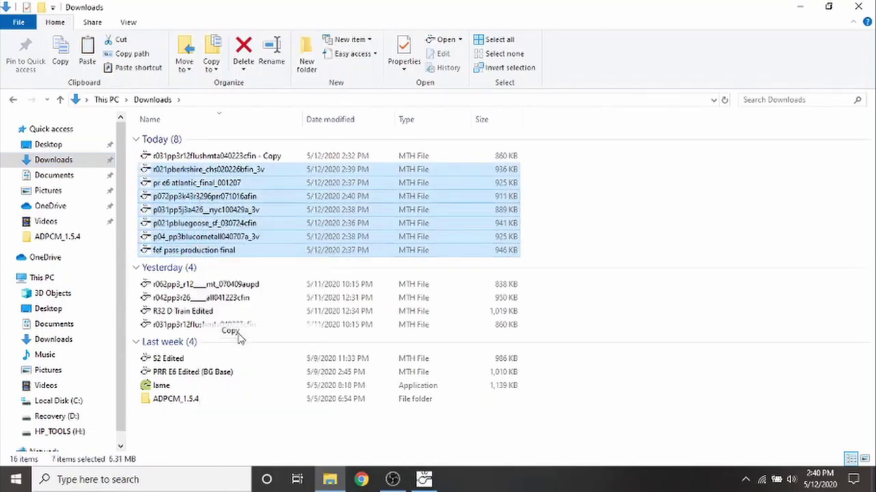
right_click(601, 209)
click(637, 299)
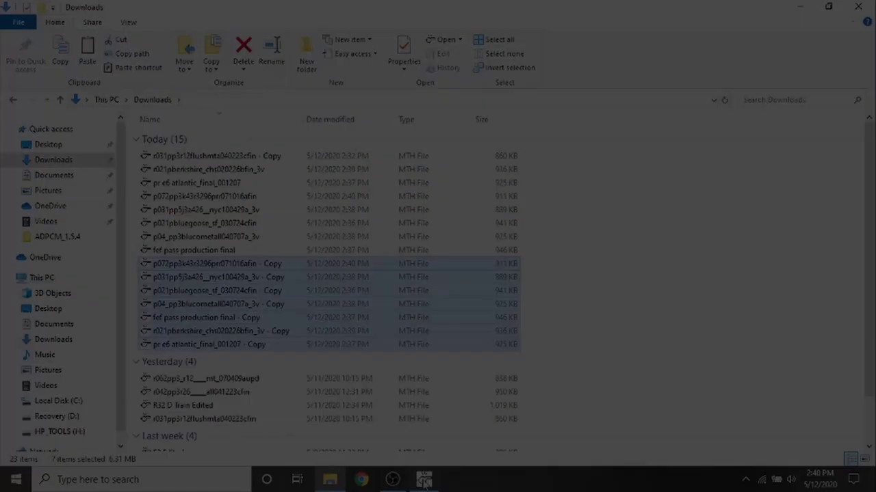
Step: Open p021pbluegoose_sf_030724cfin - Copy in ADPCM Player, analyze it, and move its window clear of the file list
click(702, 329)
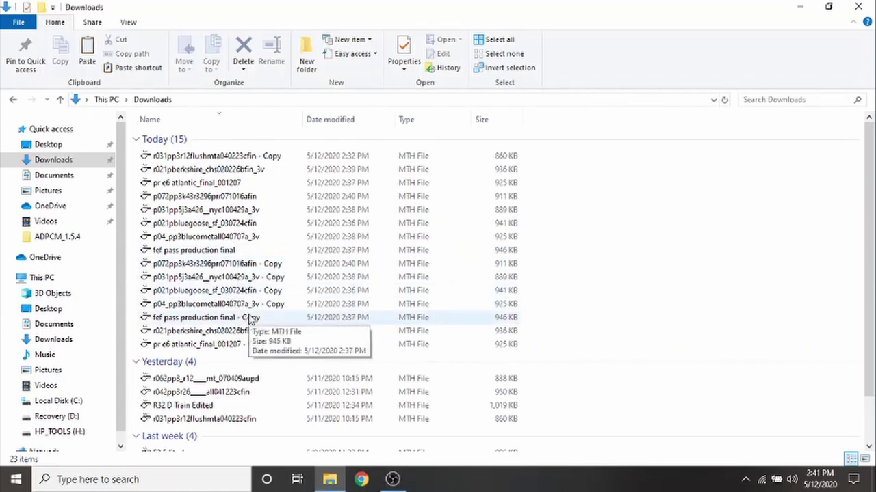
scroll(629, 295, down, 2)
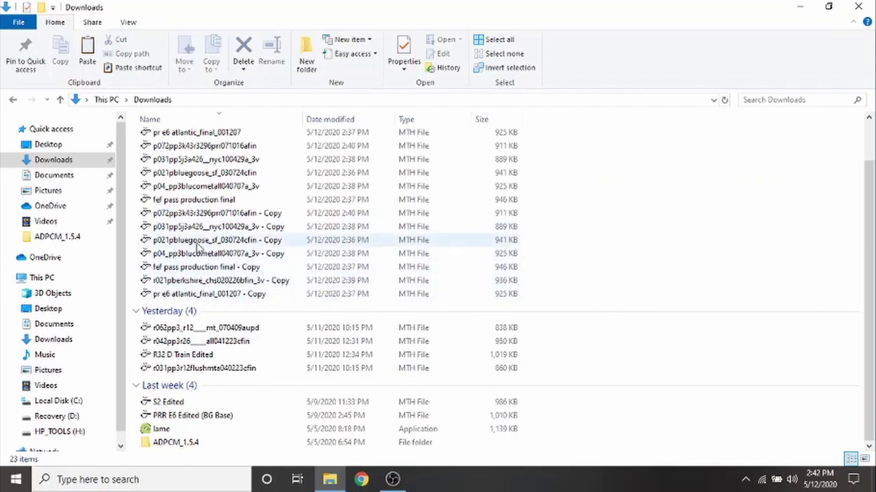
right_click(199, 242)
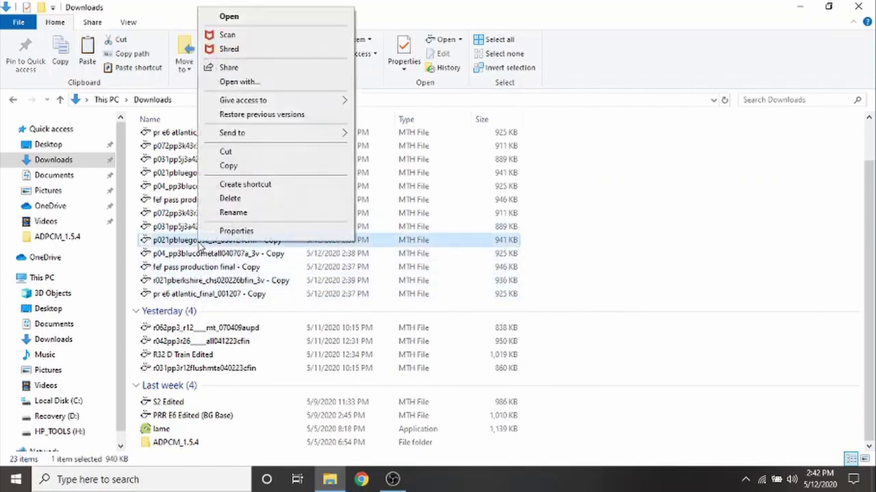
click(252, 16)
click(139, 250)
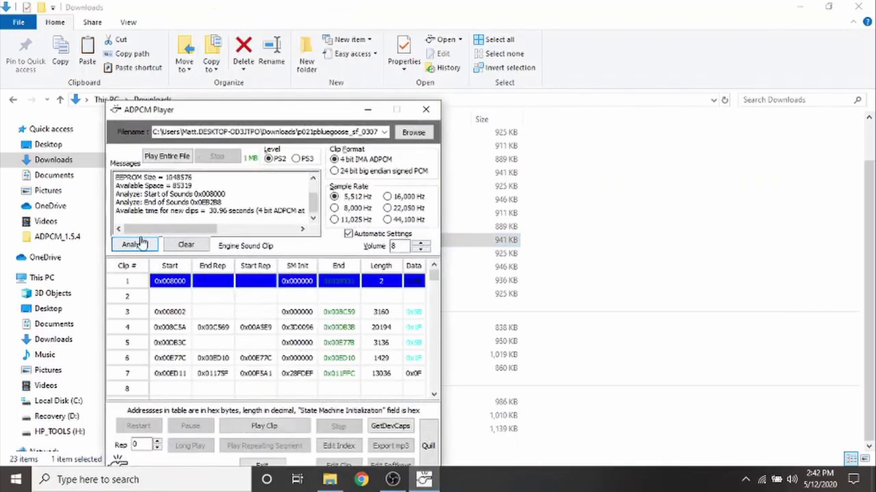
drag(250, 114, 569, 46)
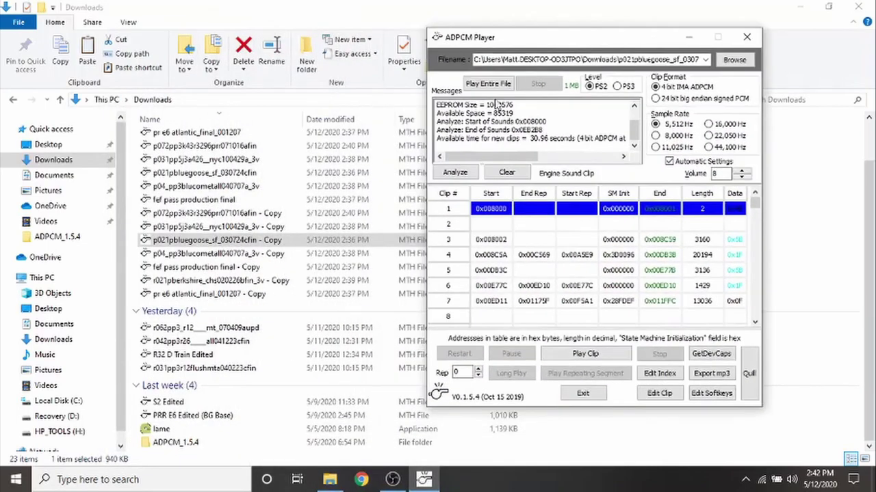
Step: Open pr e6 atlantic_final_001207 - Copy in a second ADPCM Player window and analyze it
click(219, 301)
right_click(218, 300)
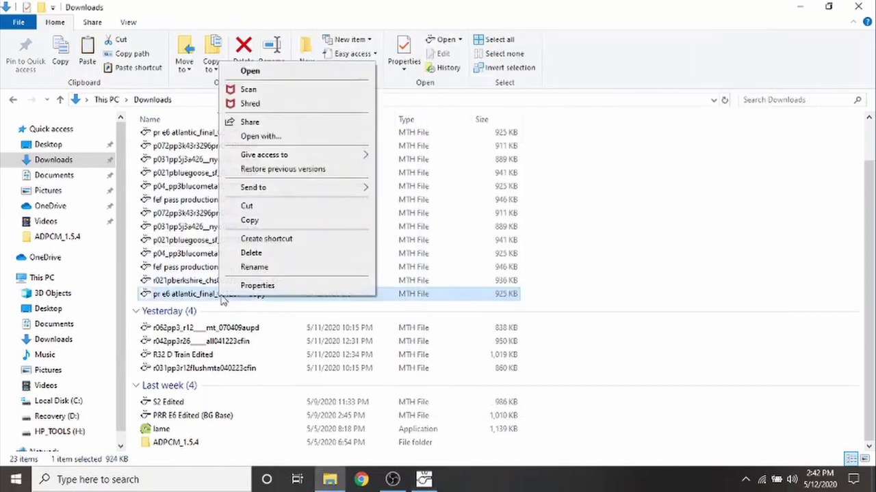
click(247, 71)
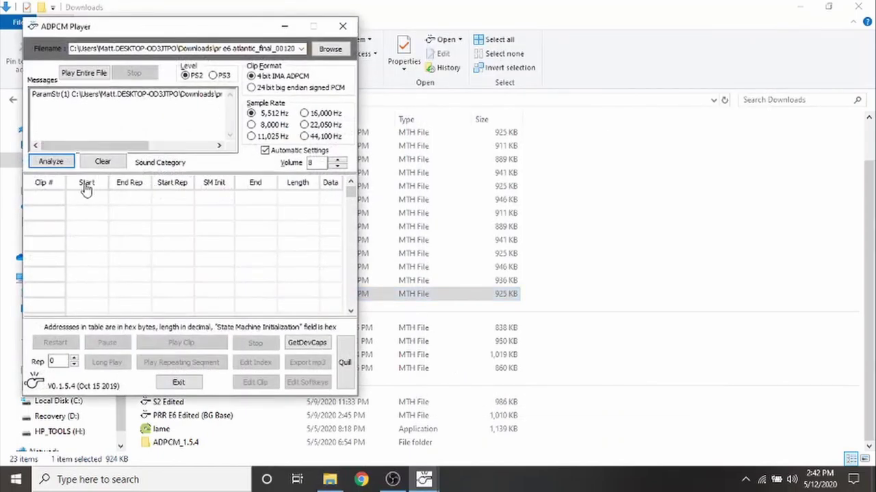
click(51, 162)
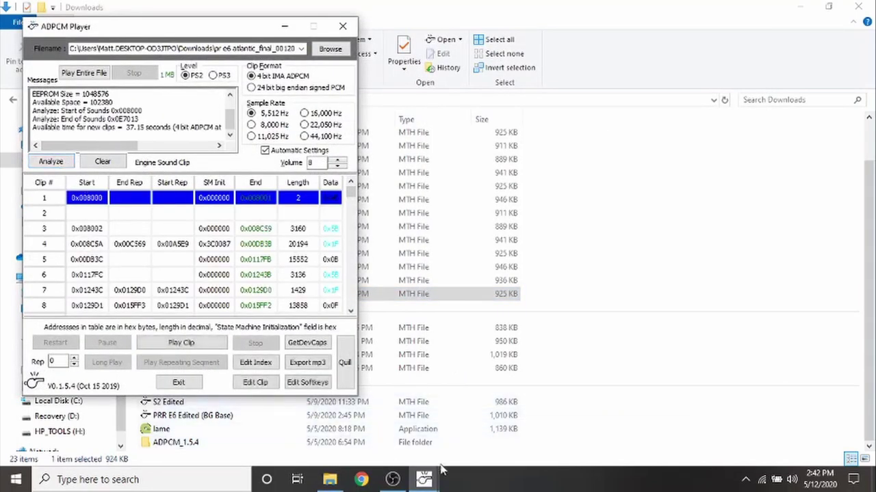
Step: Bring the Blue Goose ADPCM Player window to the front and arrange it directly beside the E6 Atlantic window
mouse_move(427, 483)
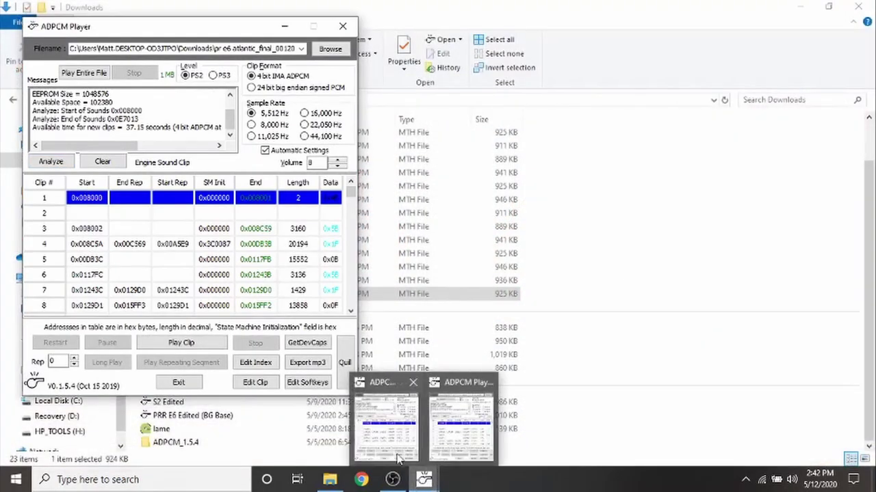
click(398, 458)
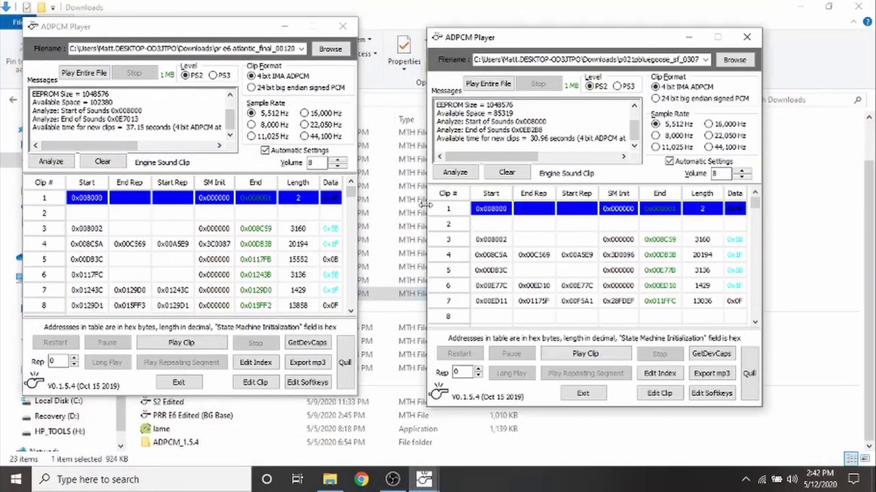
drag(513, 45, 470, 28)
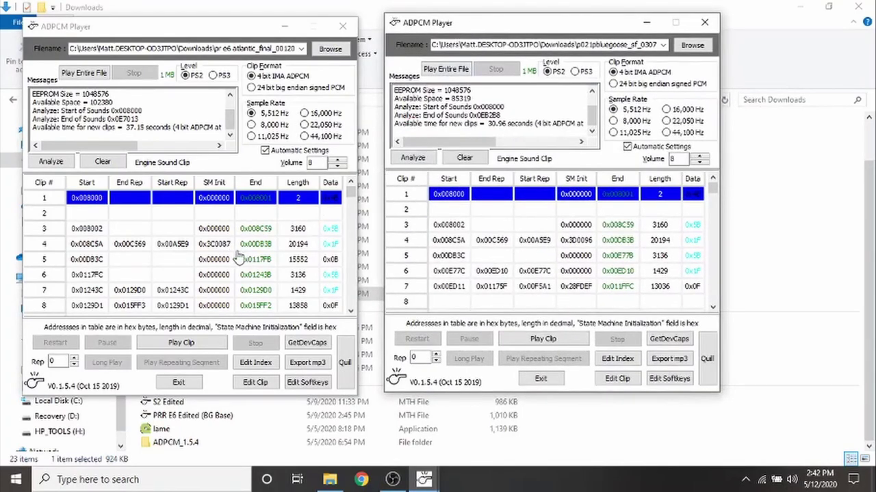
Step: Jump to the PFA clips in the E6 Atlantic file and play clip 105
right_click(176, 249)
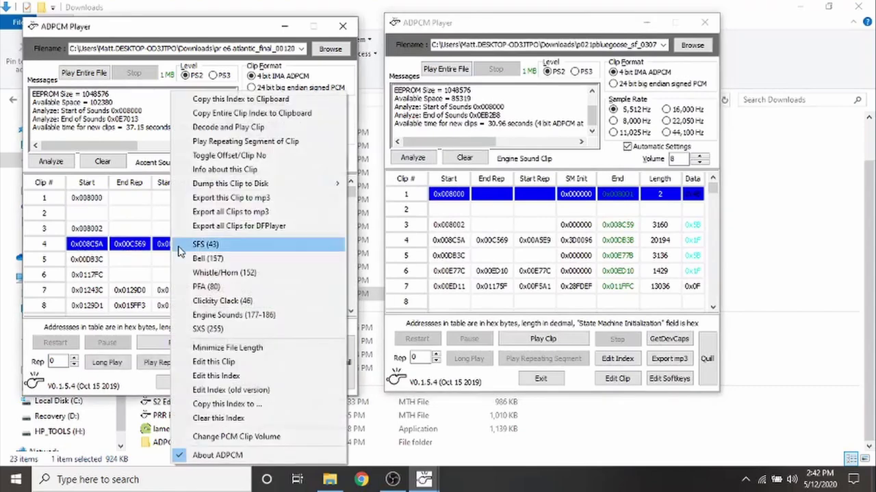
click(205, 287)
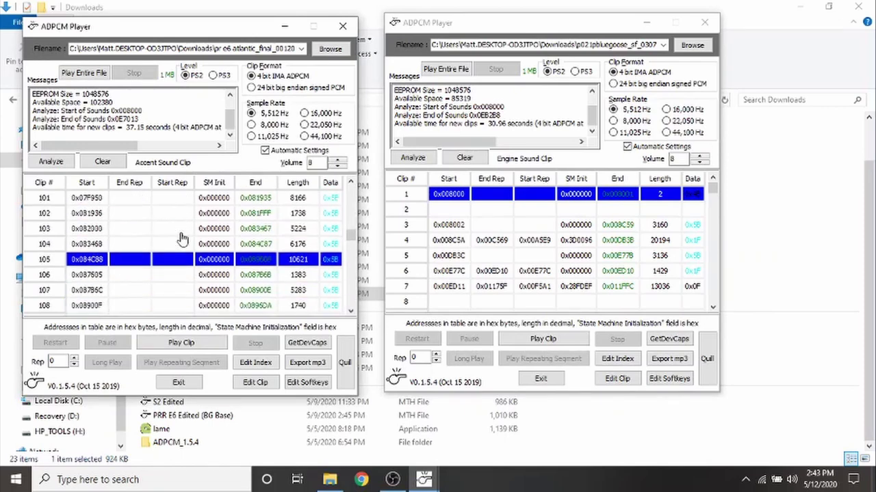
click(189, 344)
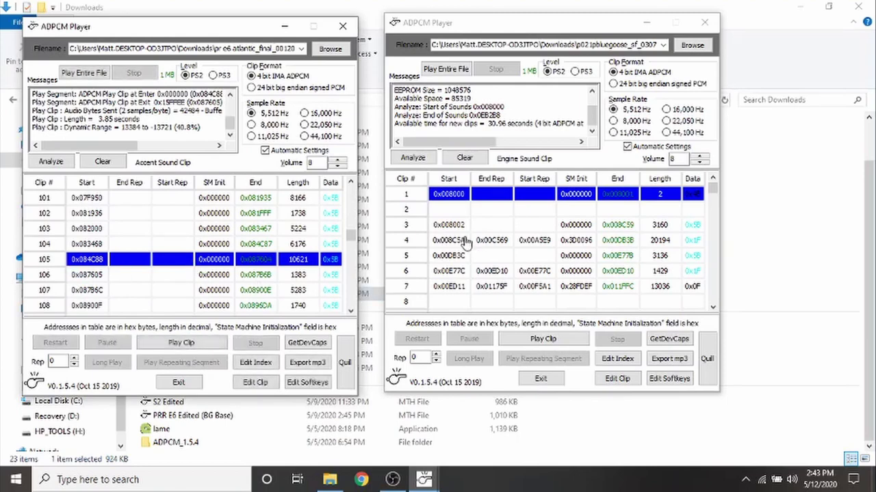
Step: Jump to the PFA clips in the Blue Goose file and play clip 100
right_click(487, 224)
click(512, 256)
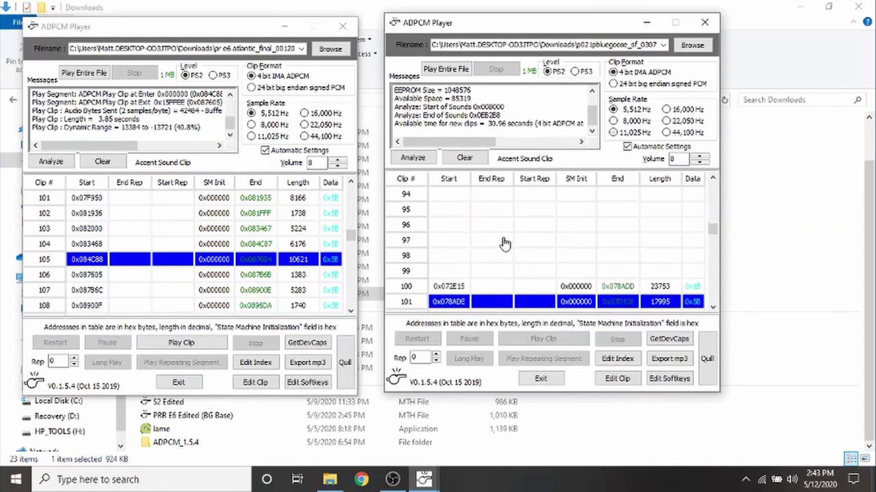
key(Up)
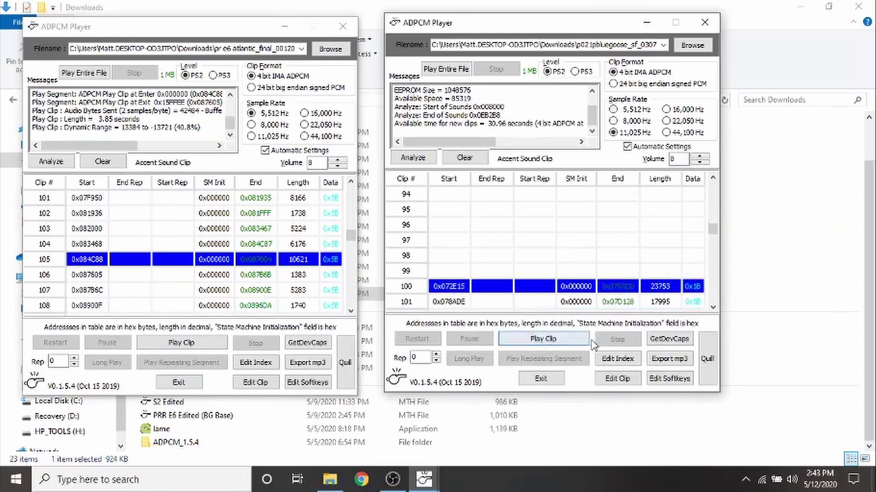
click(569, 340)
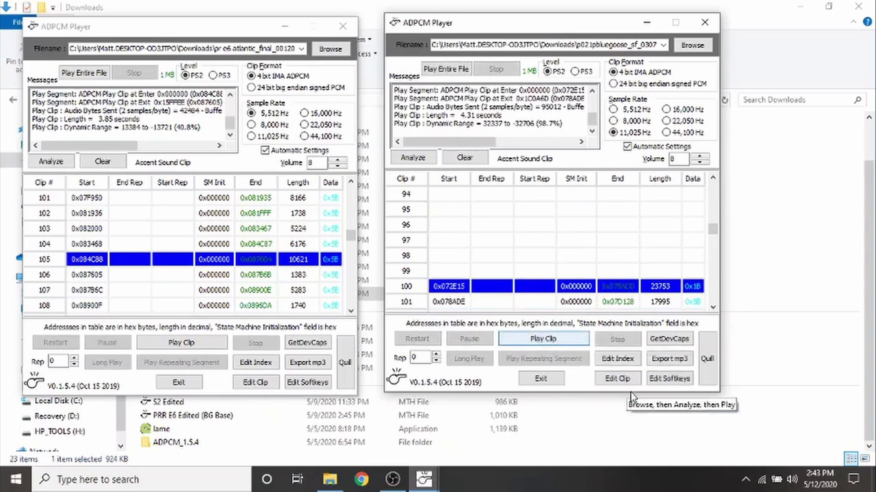
Step: Replace Blue Goose clip 100 with clip 105 from pr e6 atlantic_final_001207 - Copy and play the replaced clip
click(617, 380)
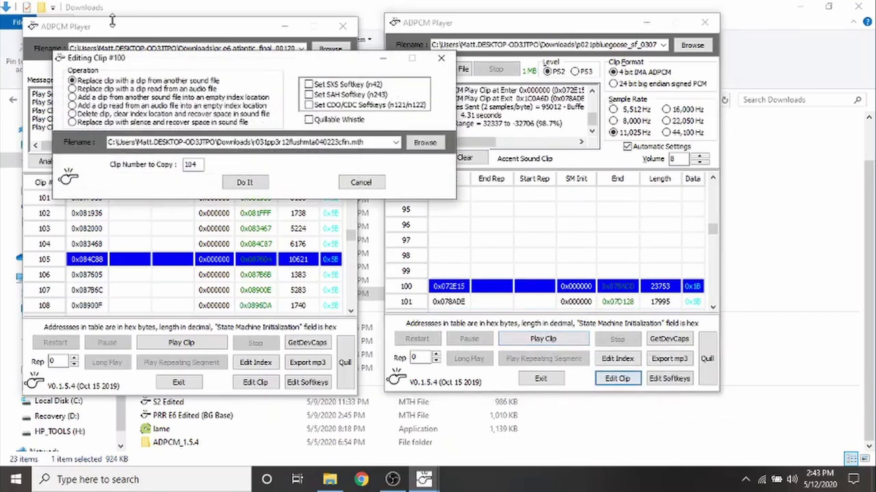
click(424, 143)
scroll(654, 301, down, 2)
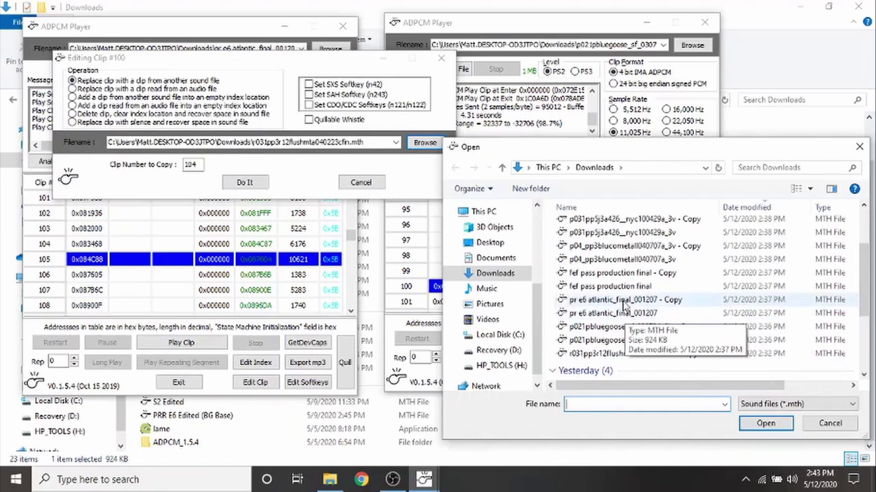
click(619, 299)
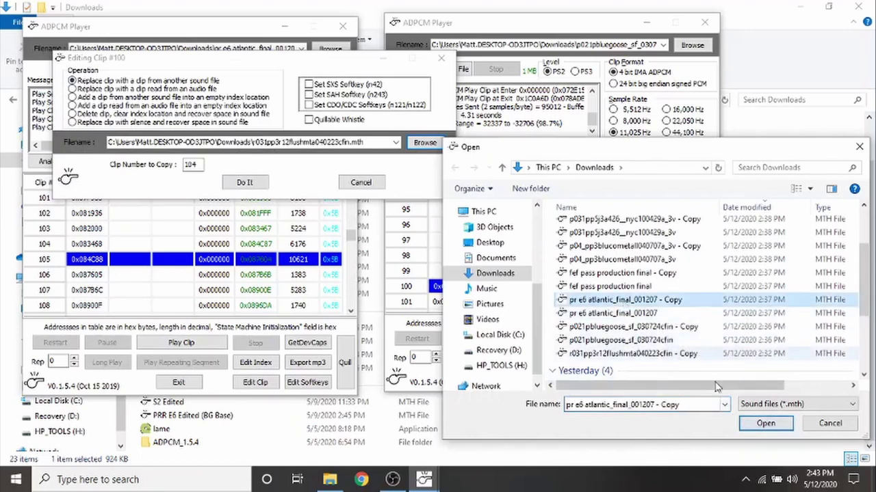
click(761, 424)
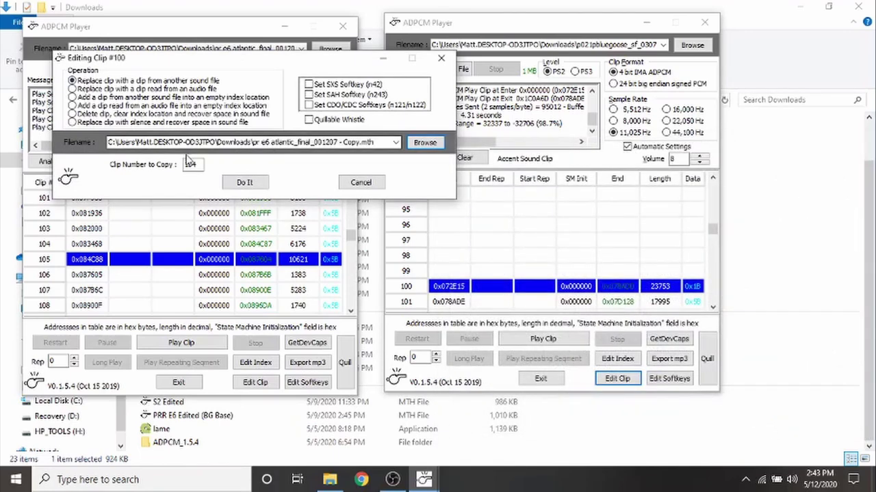
click(195, 166)
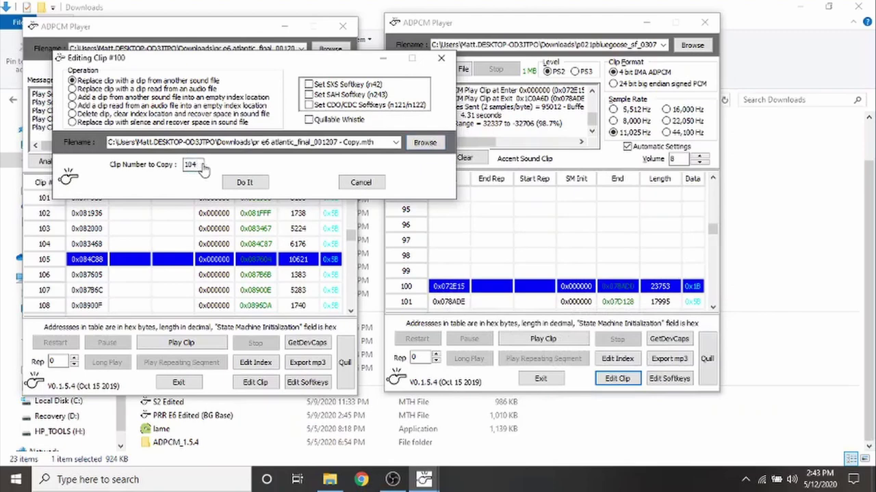
key(BackSpace)
click(244, 182)
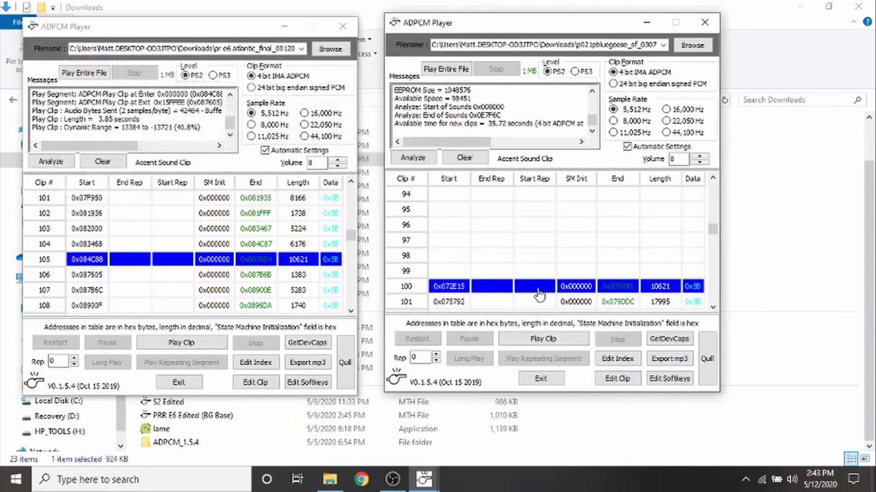
click(542, 338)
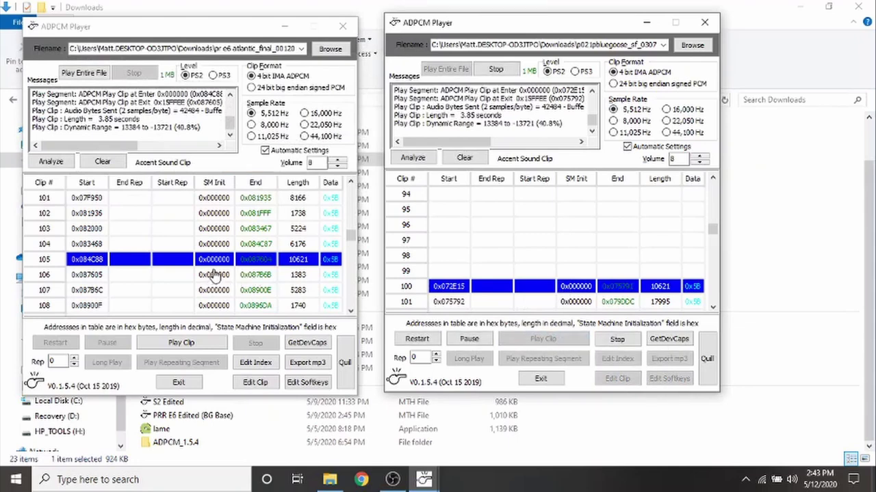
Step: Select clip 91 in the E6 Atlantic file and play it
key(Up)
key(Up)
key(Up)
key(Up)
key(Up)
key(Up)
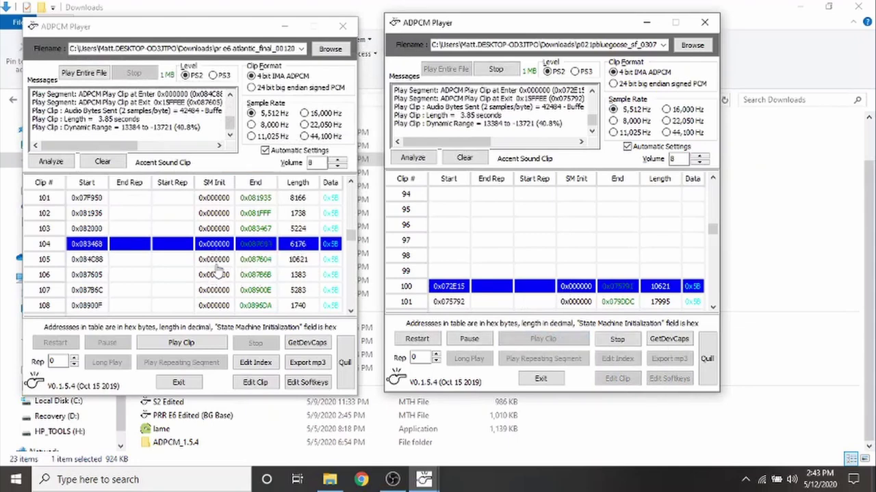
key(Up)
key(Up)
key(Up)
key(Up)
key(Up)
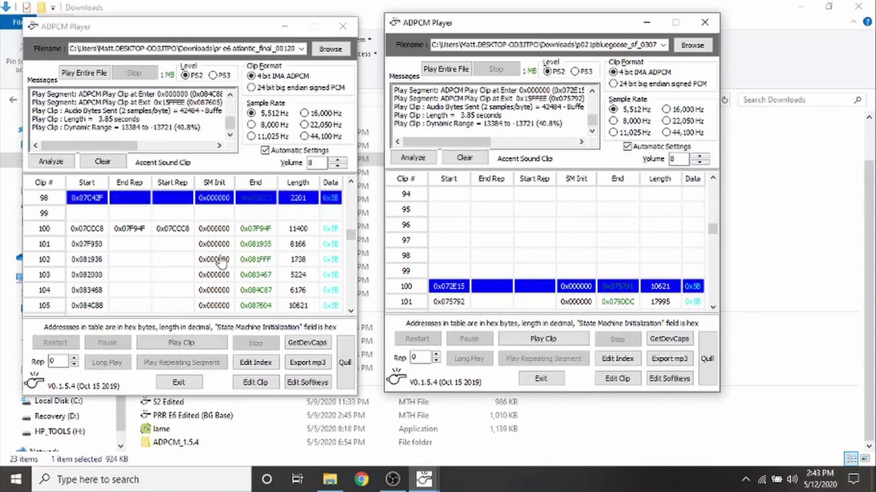
key(Up)
key(Up)
key(Up)
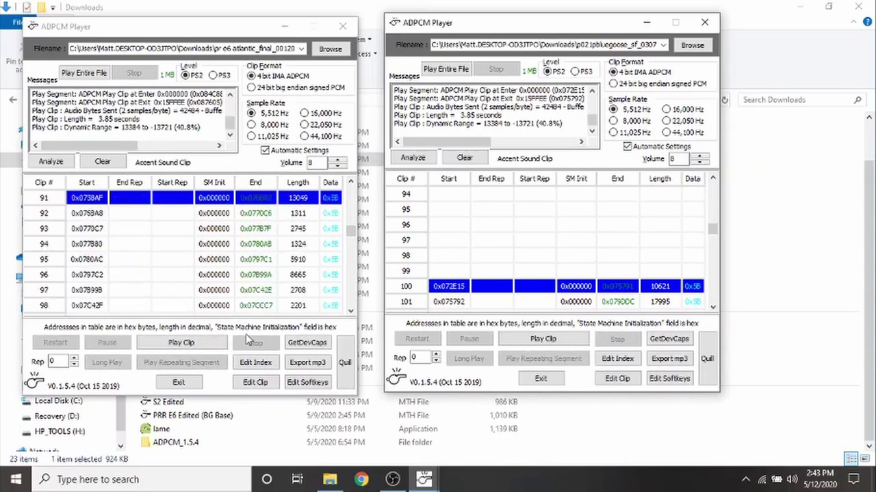
click(219, 342)
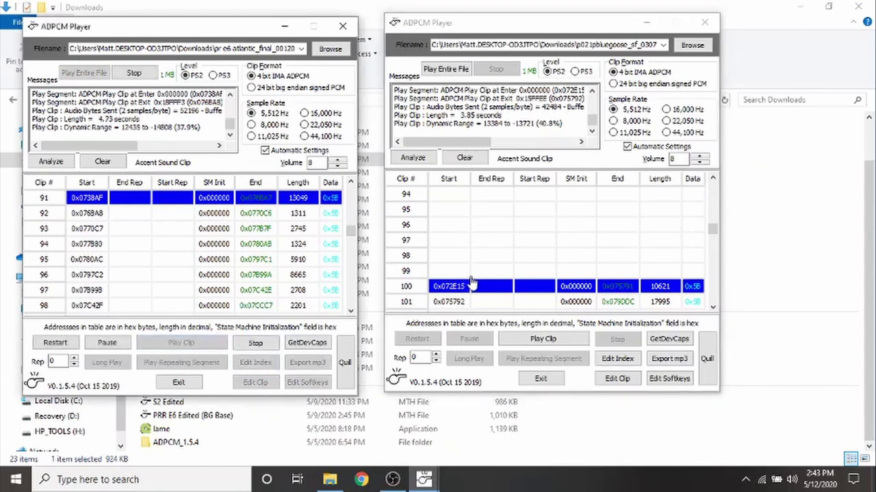
Step: Replace clip 101 in the Blue Goose file with clip 91 from the E6 Atlantic copy
click(616, 377)
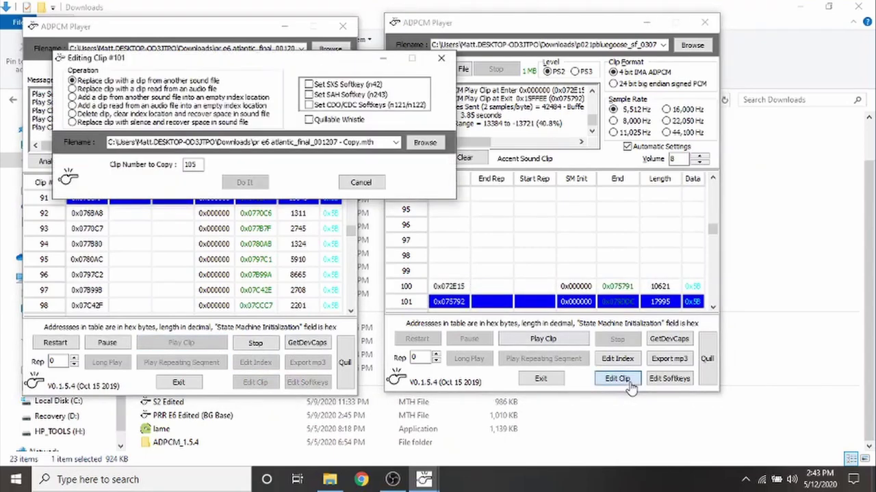
key(BackSpace)
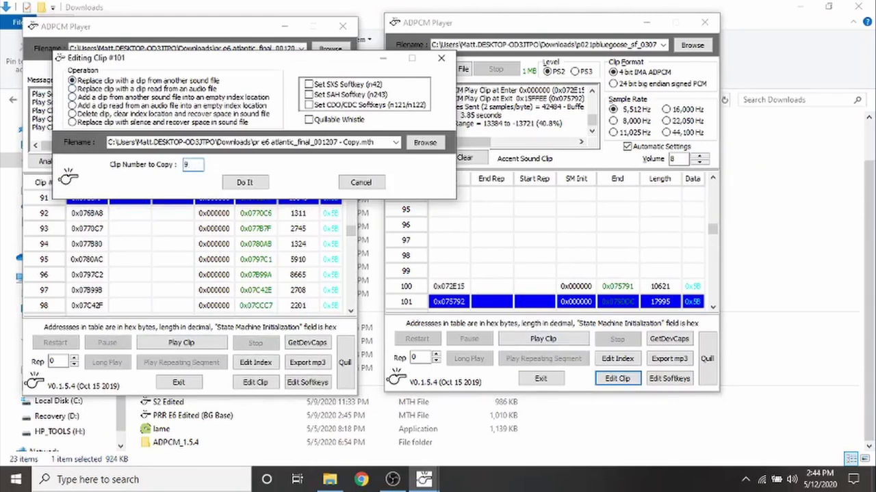
click(236, 184)
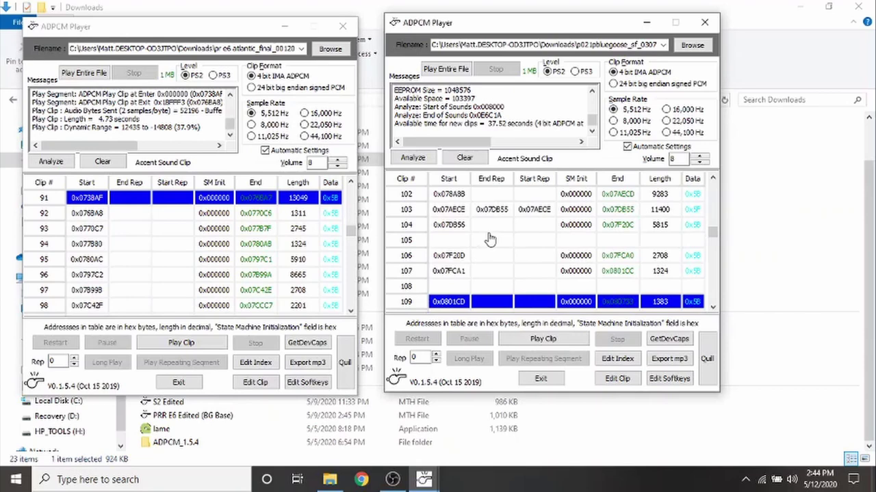
Step: Go back to clip 102 in the Blue Goose file and play it
key(Up)
key(Up)
key(Up)
key(Up)
key(Up)
key(Up)
key(Up)
key(Up)
key(Up)
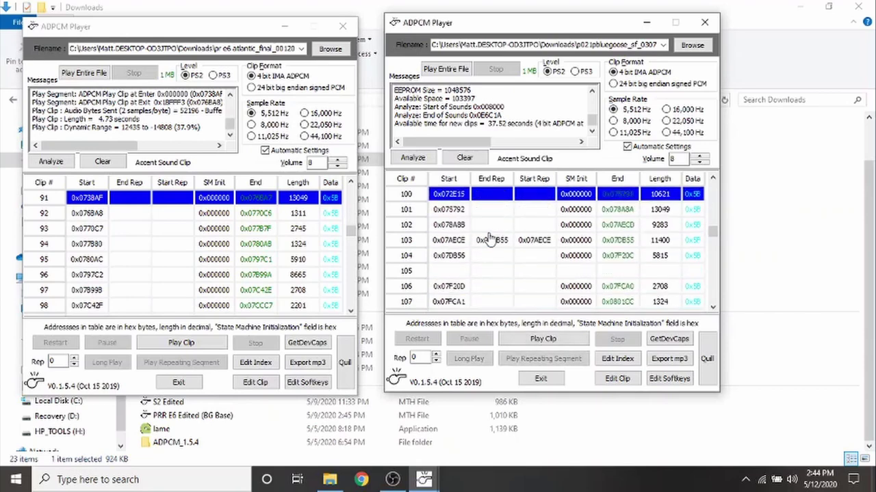
key(Up)
key(Up)
key(Down)
key(Down)
key(Down)
key(Down)
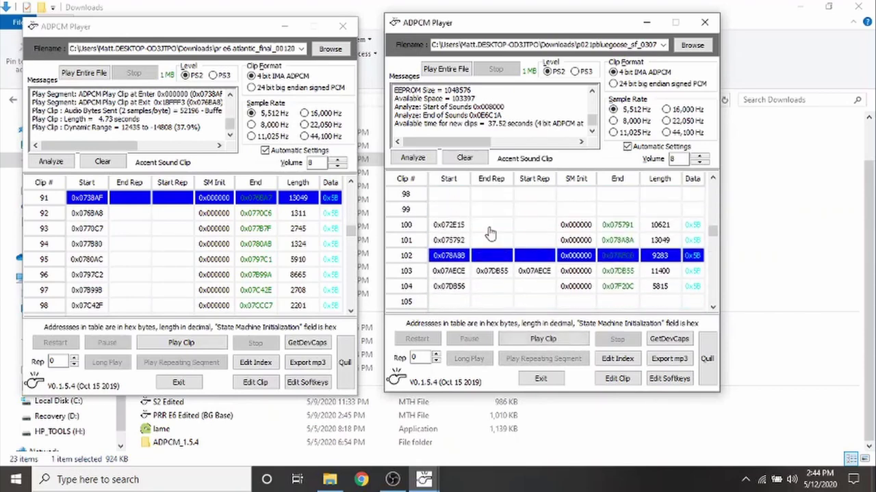
click(536, 338)
key(Down)
key(Up)
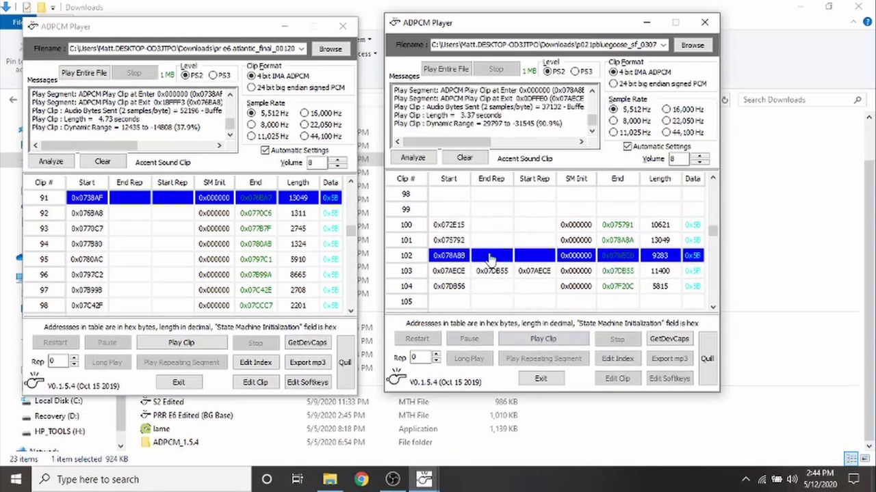
Step: Delete Blue Goose clip 102, clearing its index location and recovering the space, and play clip 104
click(624, 383)
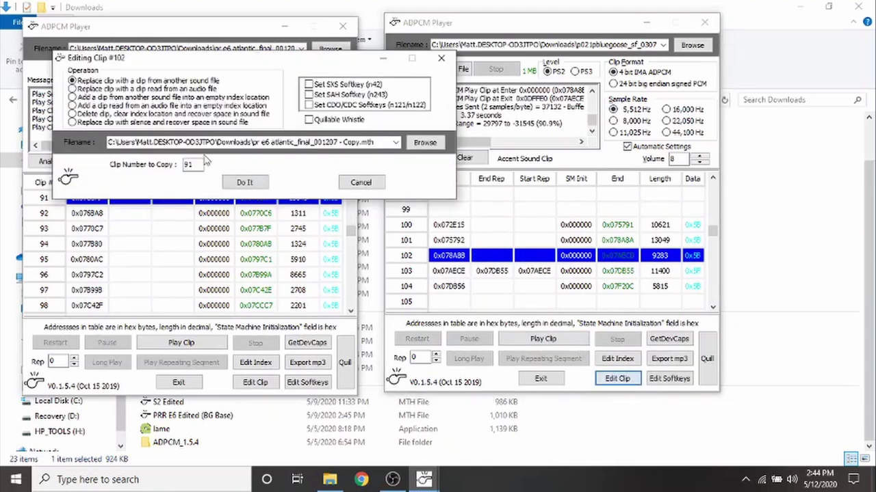
click(126, 115)
click(244, 184)
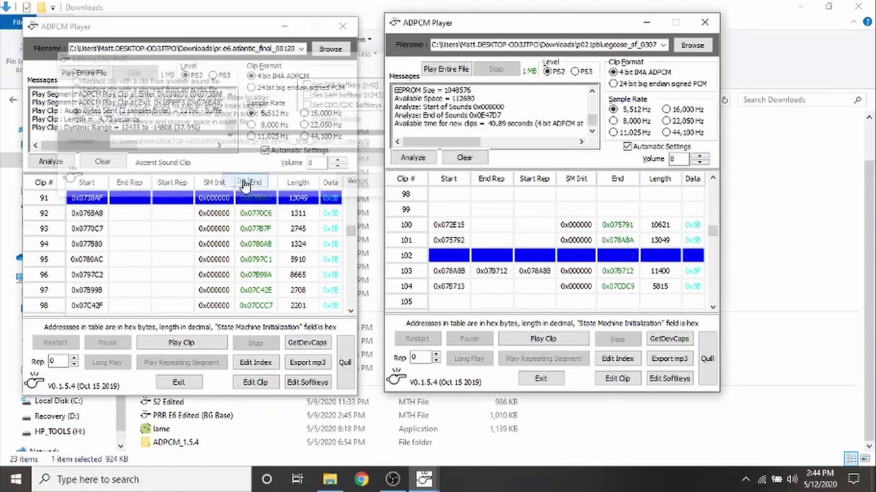
click(500, 285)
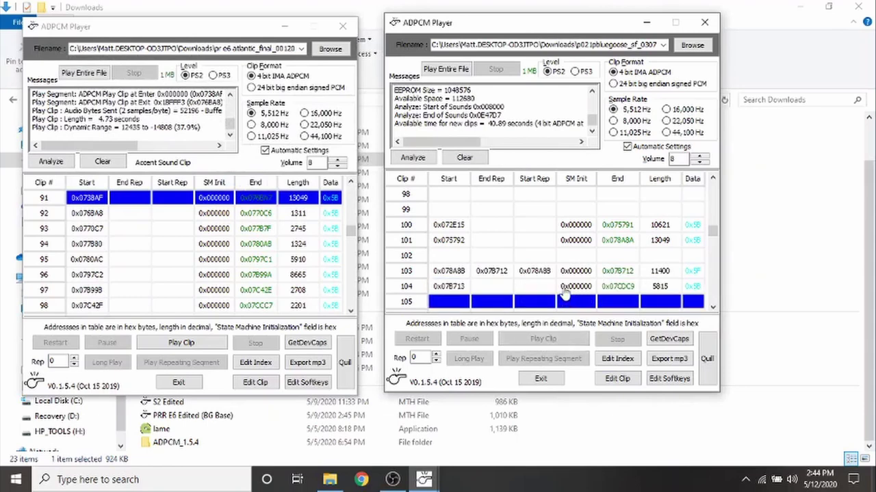
click(557, 339)
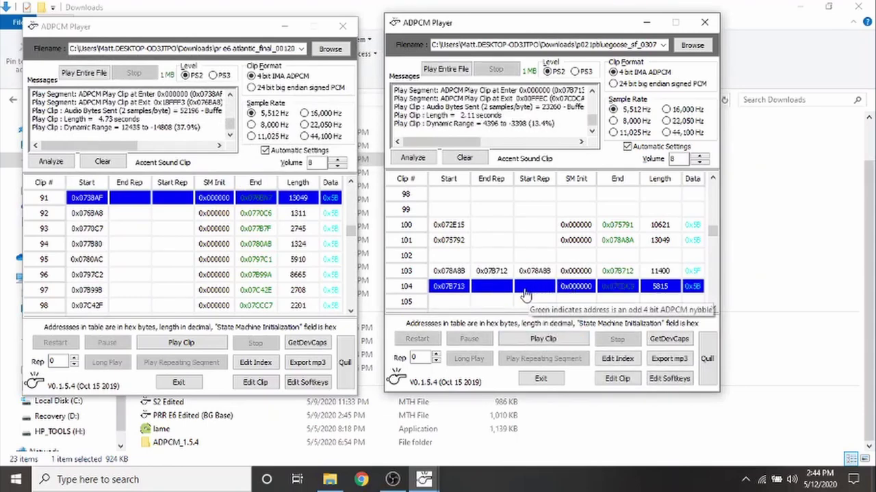
Step: Minimize the E6 Atlantic window, open fef pass production final - Copy in ADPCM Player, and analyze it
click(287, 27)
click(234, 294)
right_click(234, 294)
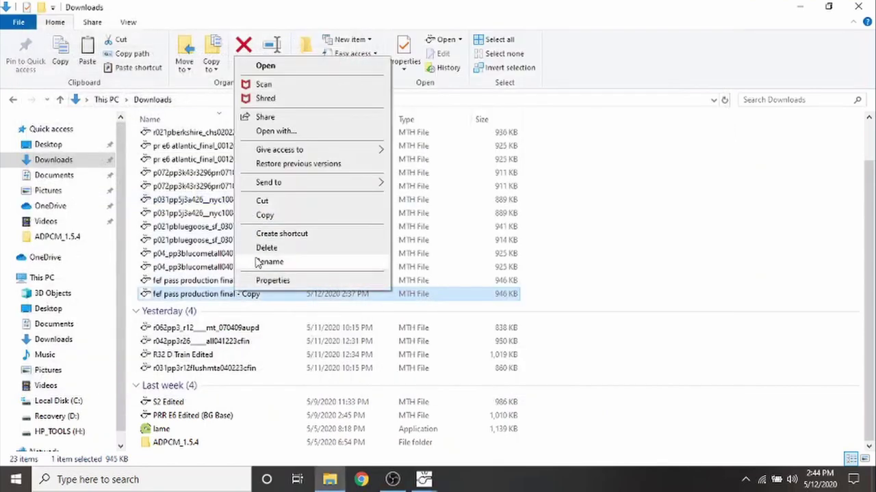
click(269, 67)
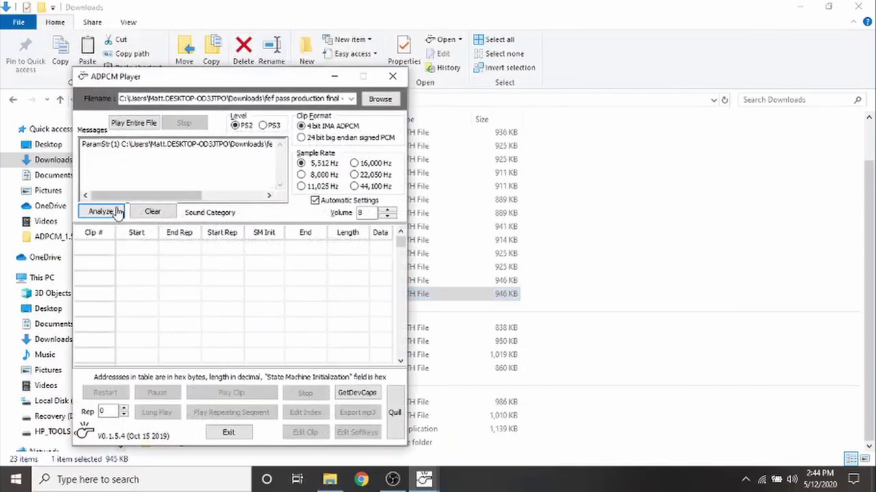
click(112, 211)
right_click(232, 294)
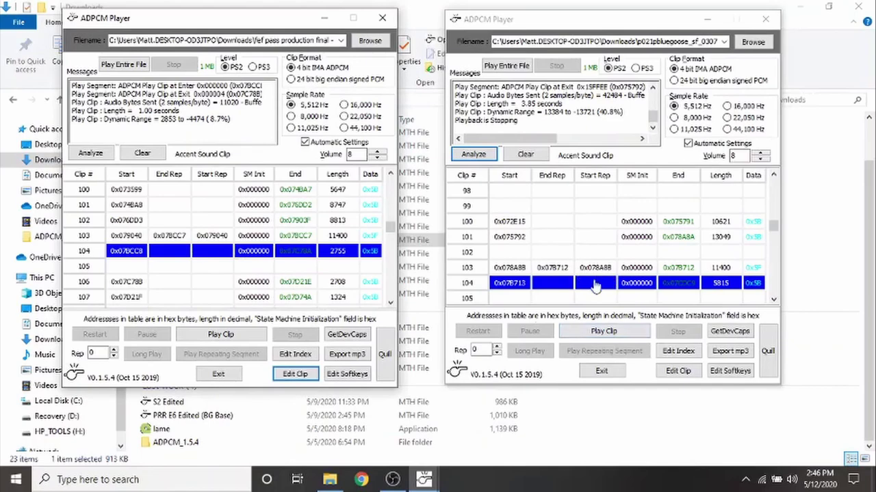
Step: Play clip 104 in the Blue Goose file and clip 104 in the FEF file to compare them
click(678, 371)
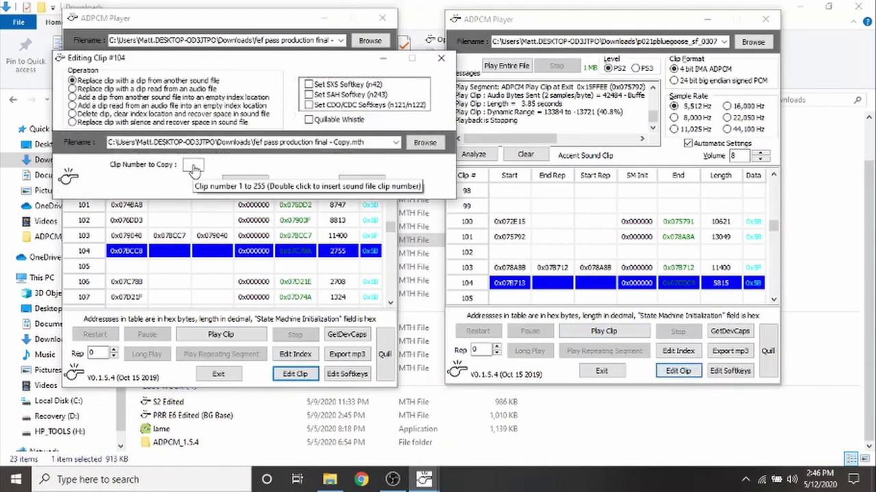
click(635, 289)
double_click(634, 289)
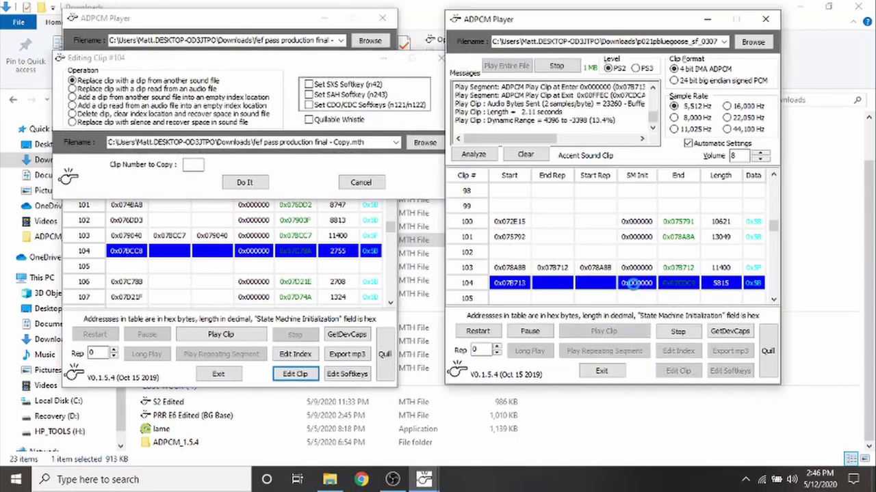
click(195, 166)
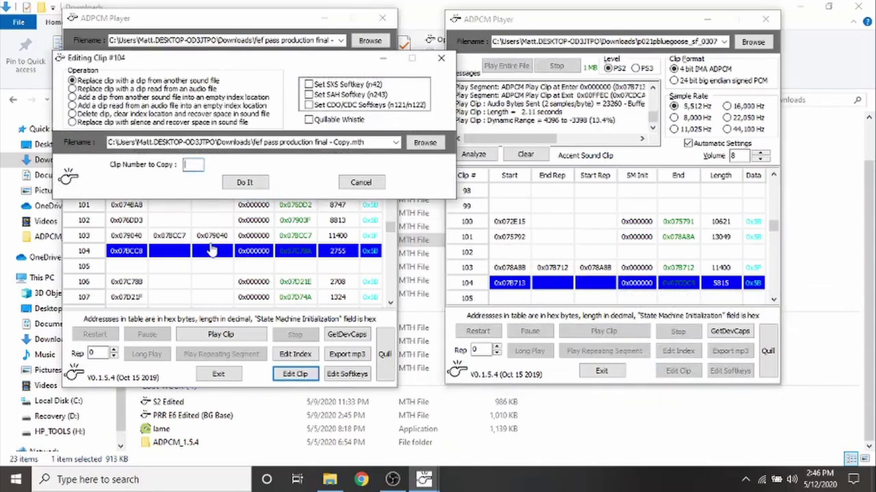
double_click(322, 251)
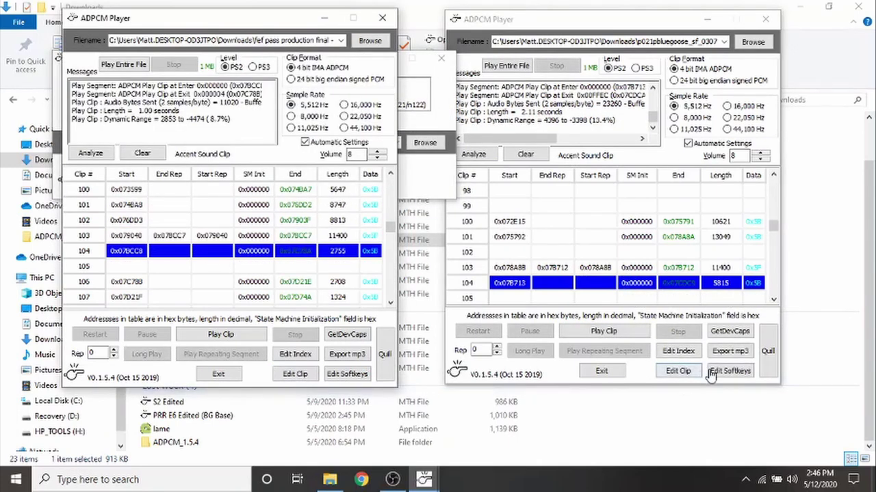
Step: Replace clip 104 in the Blue Goose file with clip 104 from fef pass production final - Copy
mouse_move(424, 482)
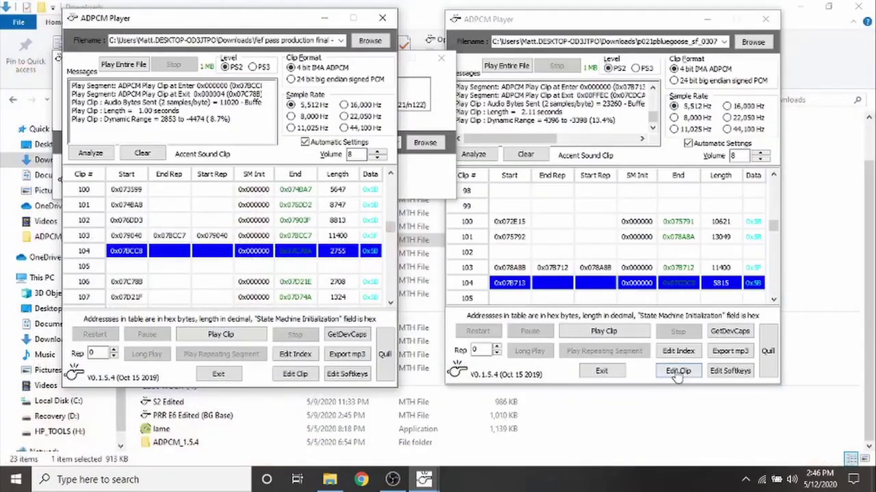
click(678, 371)
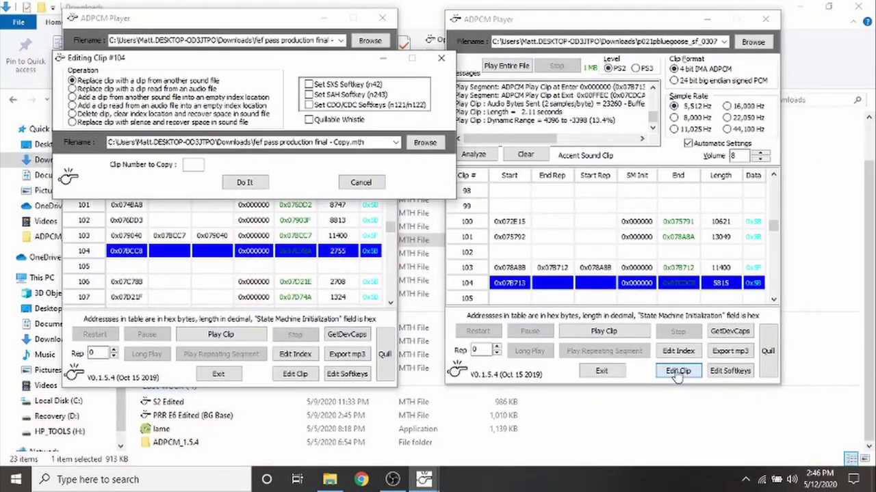
click(189, 167)
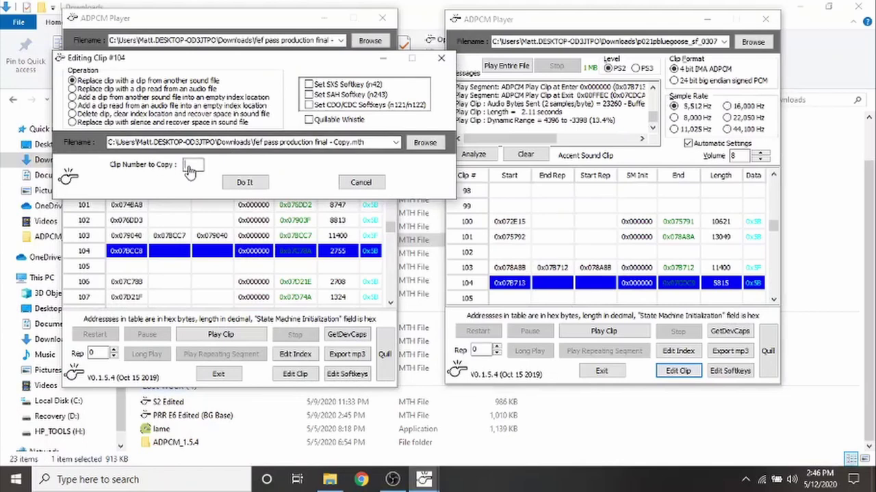
text(104)
click(257, 186)
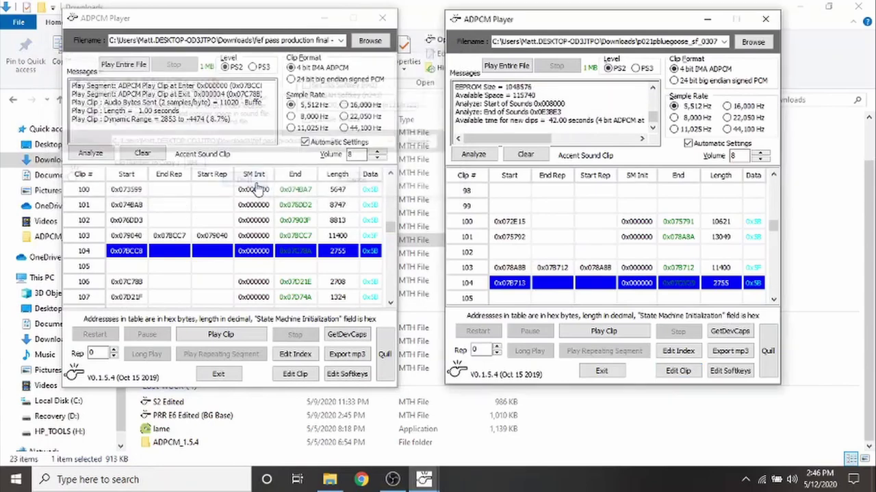
Step: Browse the clip table of the FEF file and play engine sound clip 16
key(Down)
key(Down)
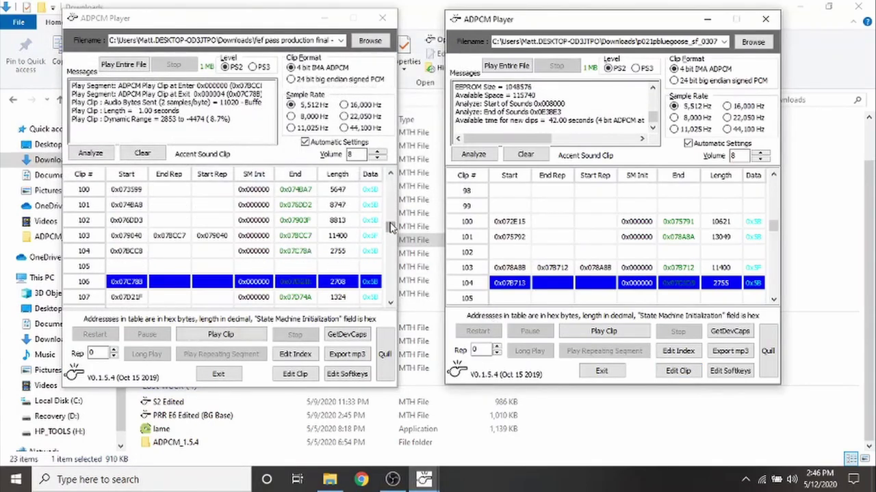
drag(388, 227, 388, 179)
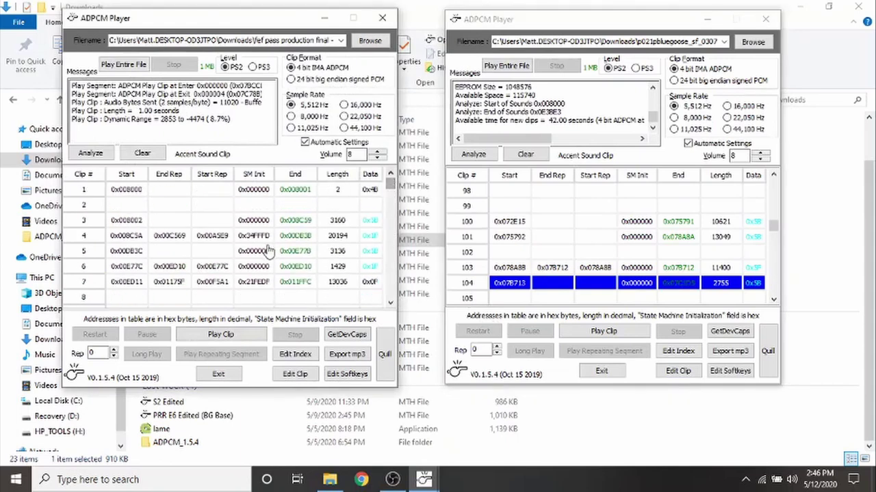
key(Down)
key(Down)
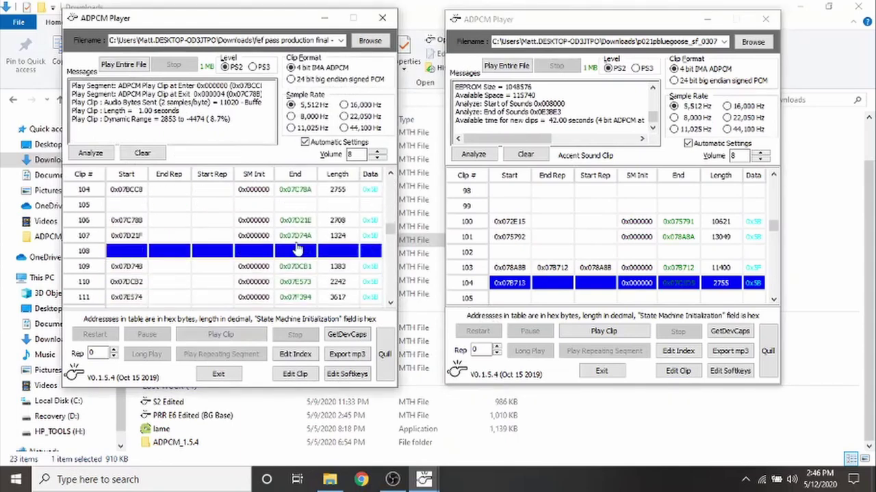
drag(394, 231, 391, 186)
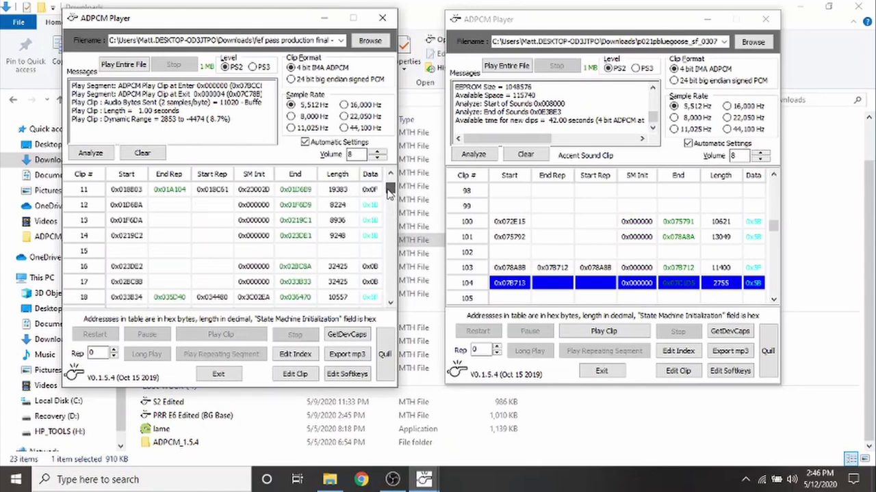
click(254, 266)
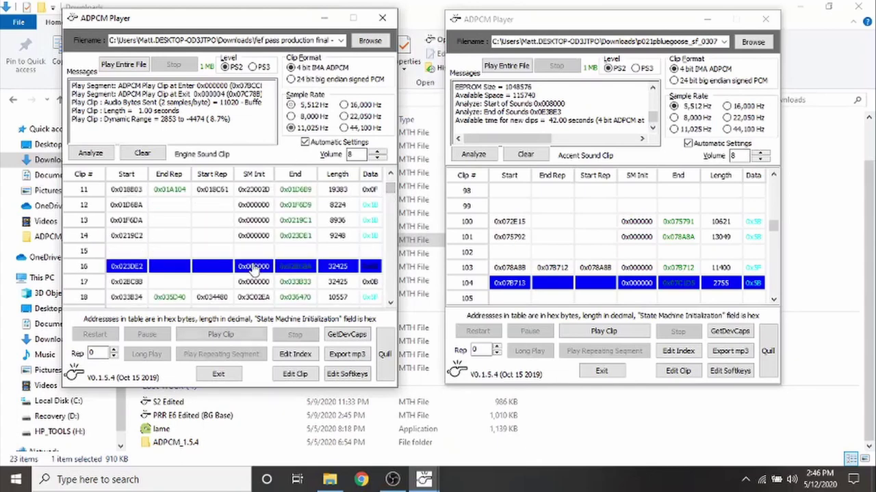
click(220, 336)
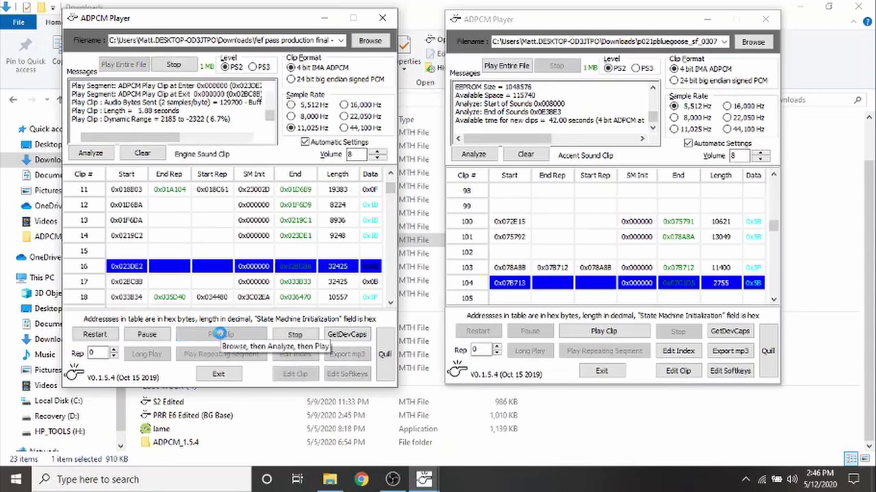
Step: Replace Blue Goose clip 16 with clip 16 from fef pass production final - Copy, and replace clip 17 from the same source file
scroll(635, 267, down, 17)
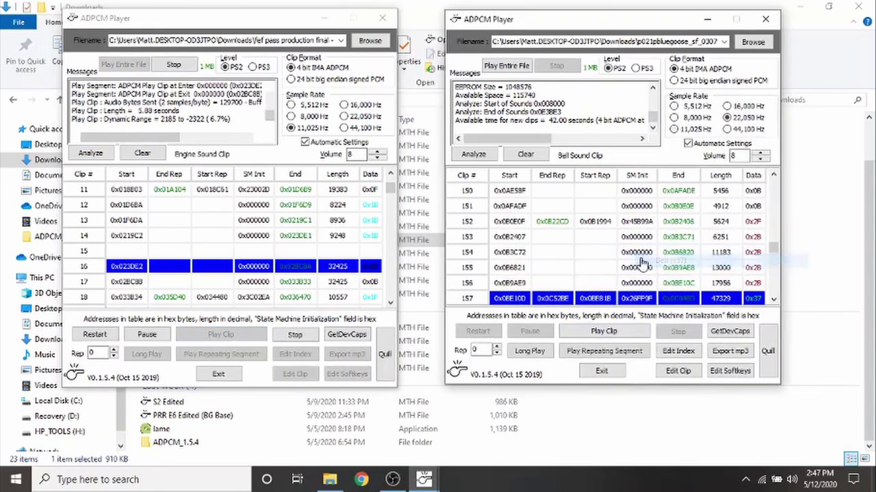
right_click(638, 252)
click(662, 246)
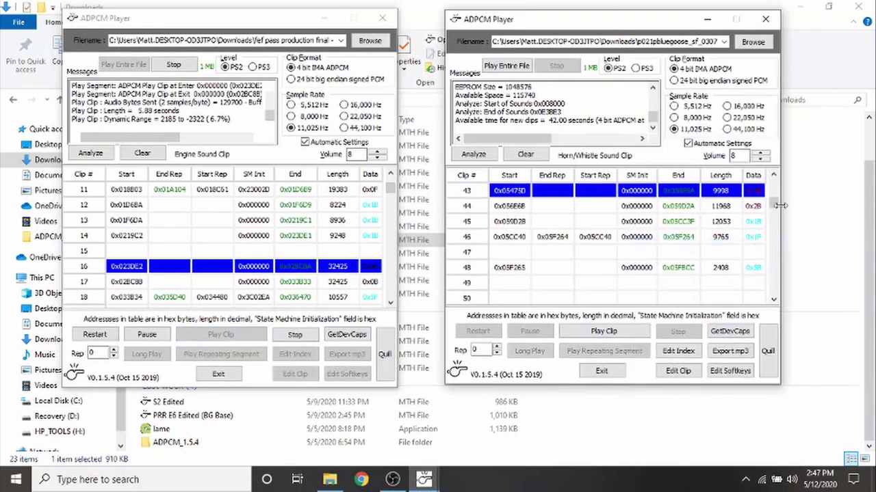
drag(776, 207, 775, 196)
scroll(657, 222, down, 3)
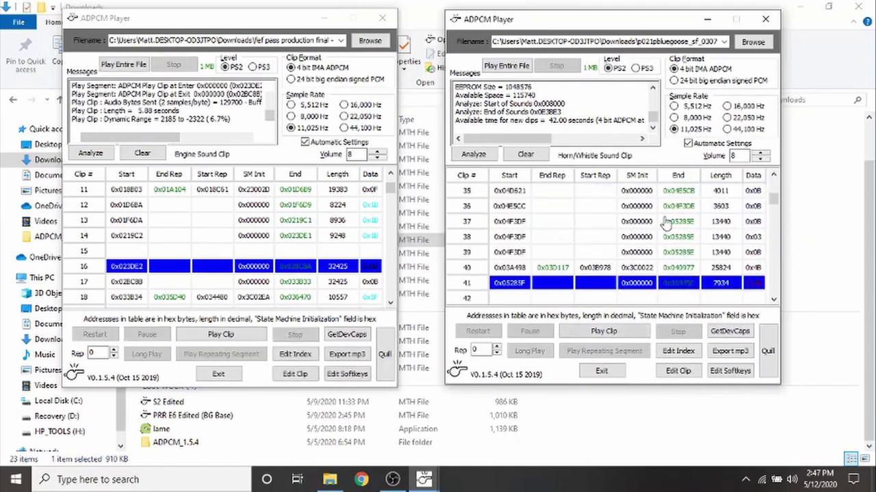
text(16)
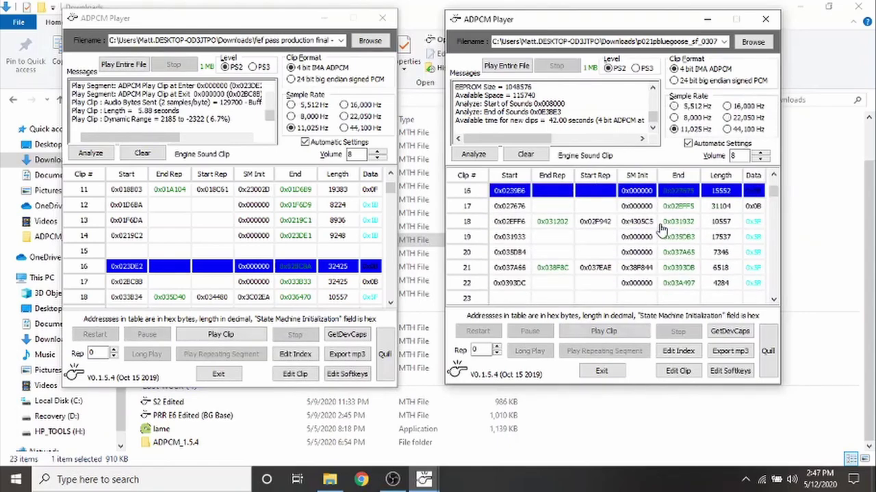
click(678, 371)
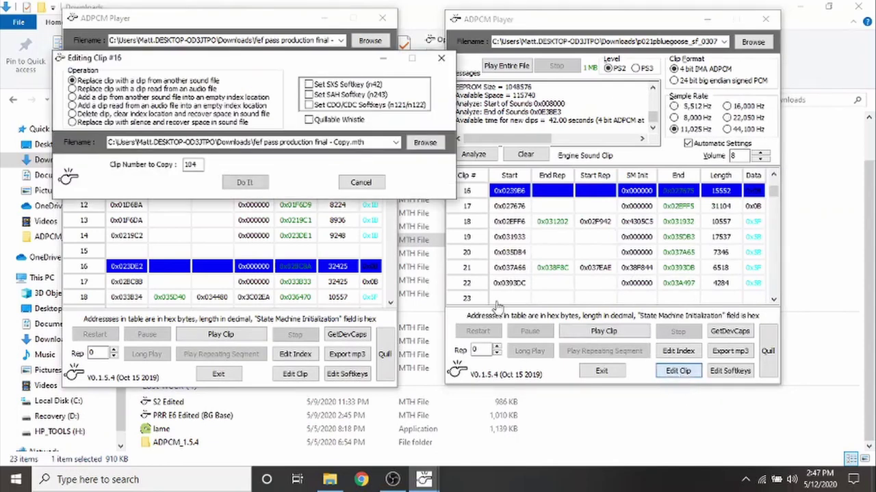
double_click(192, 164)
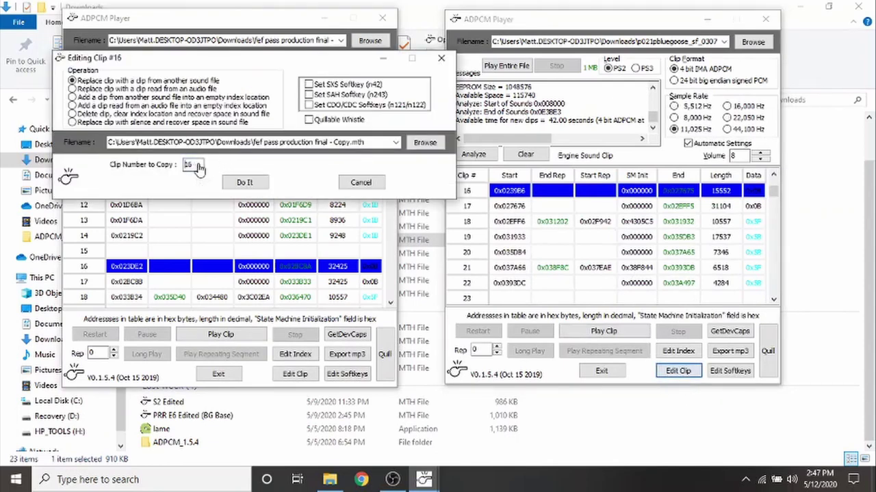
click(243, 189)
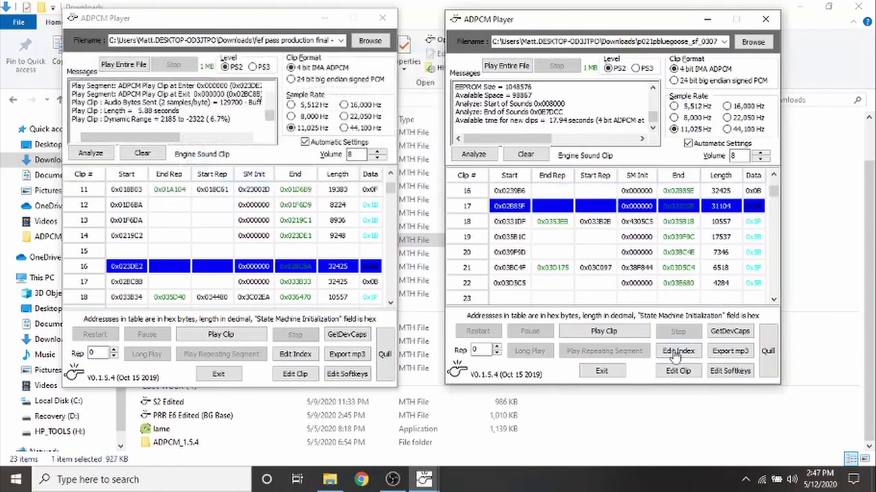
click(678, 370)
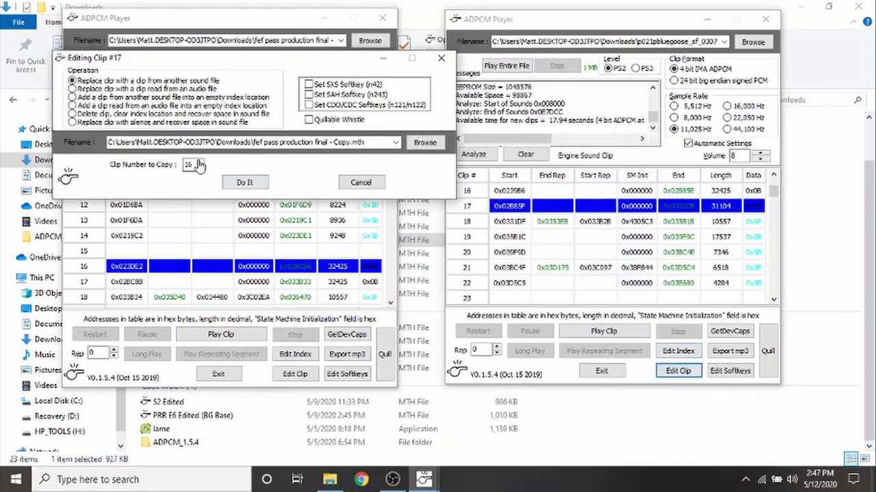
click(243, 184)
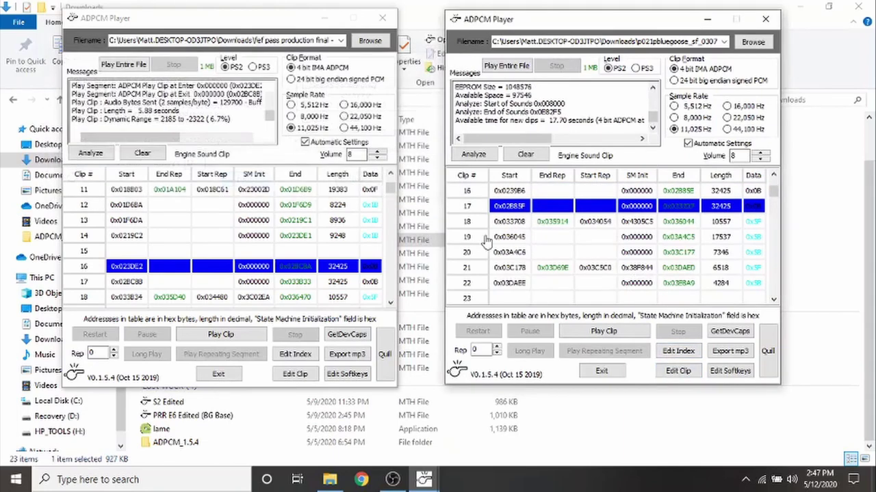
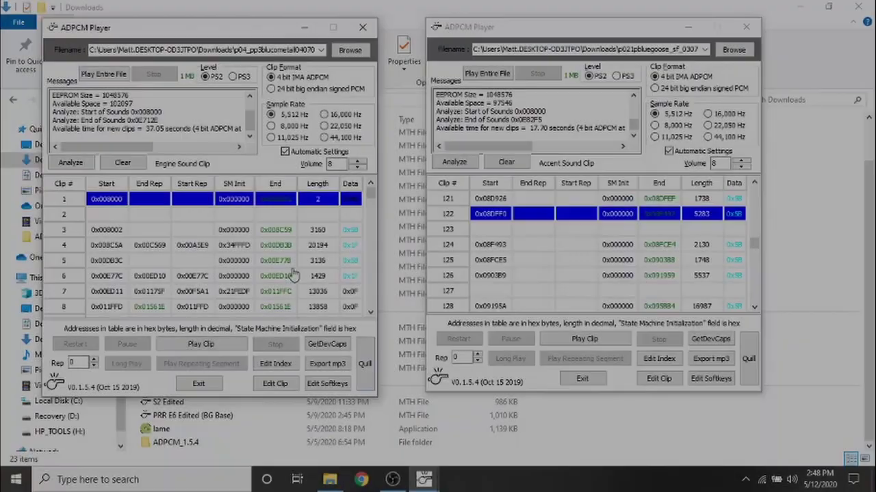
Step: Check the PFA section of the Blue Comet file, go to its SXS clips, and play clip 248
mouse_move(293, 273)
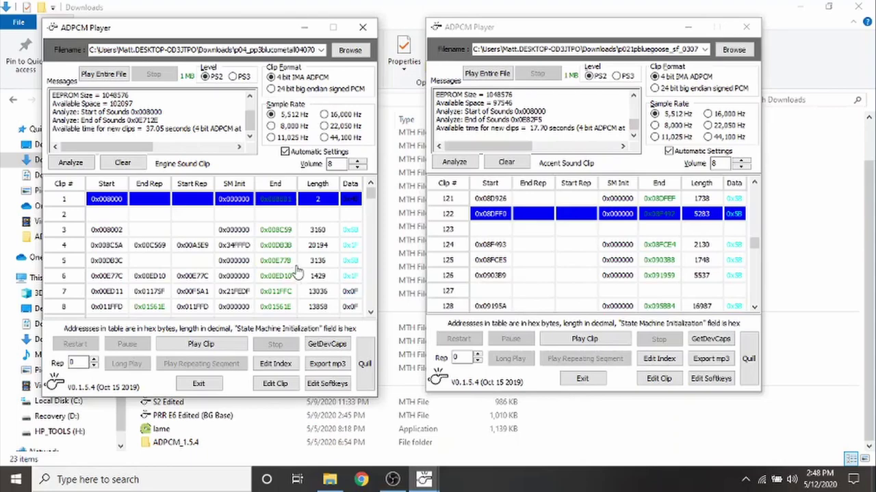
right_click(253, 283)
click(263, 230)
right_click(263, 245)
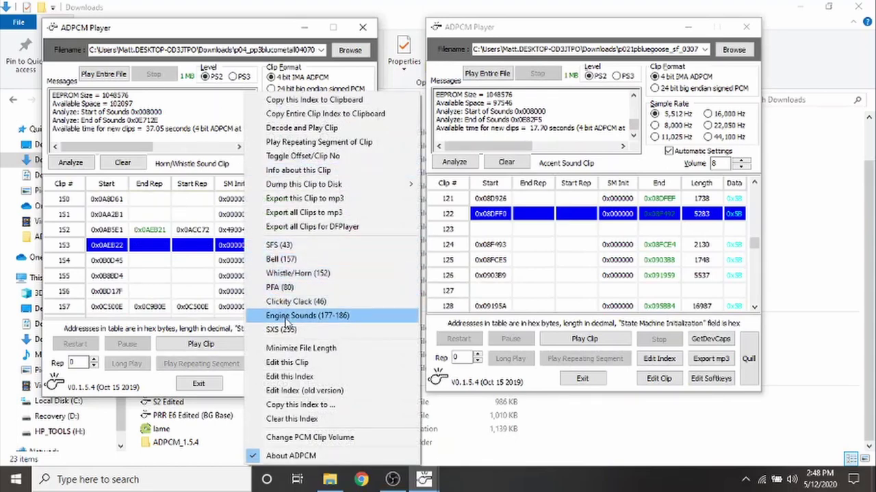
click(280, 290)
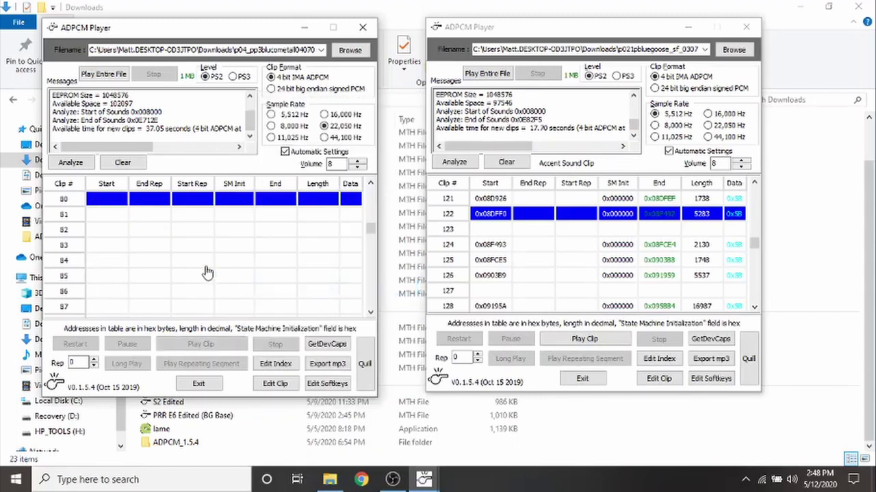
right_click(214, 250)
click(259, 326)
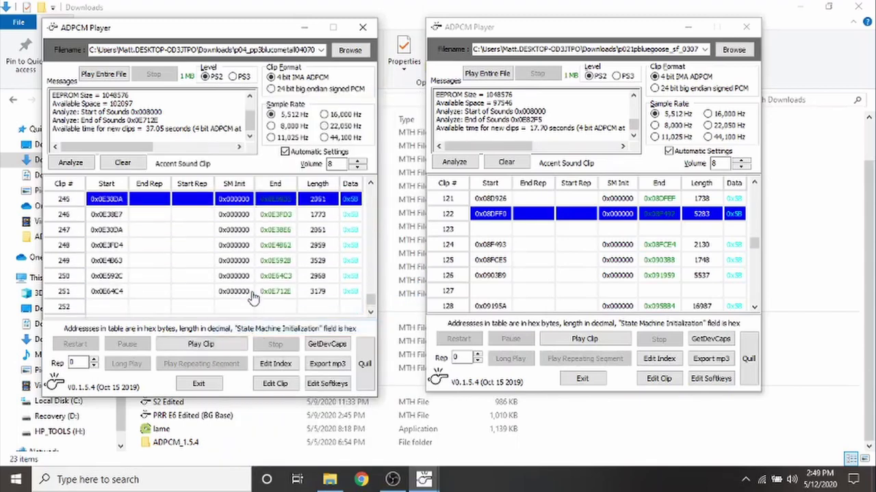
scroll(253, 297, up, 2)
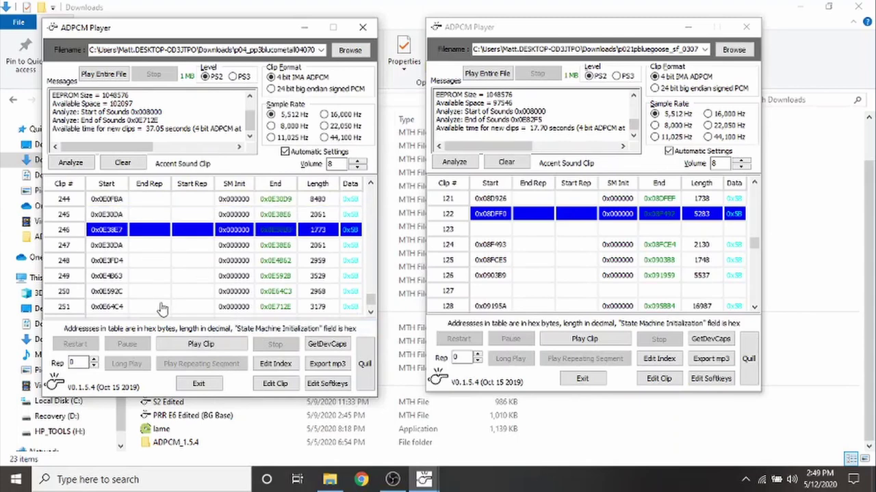
click(201, 344)
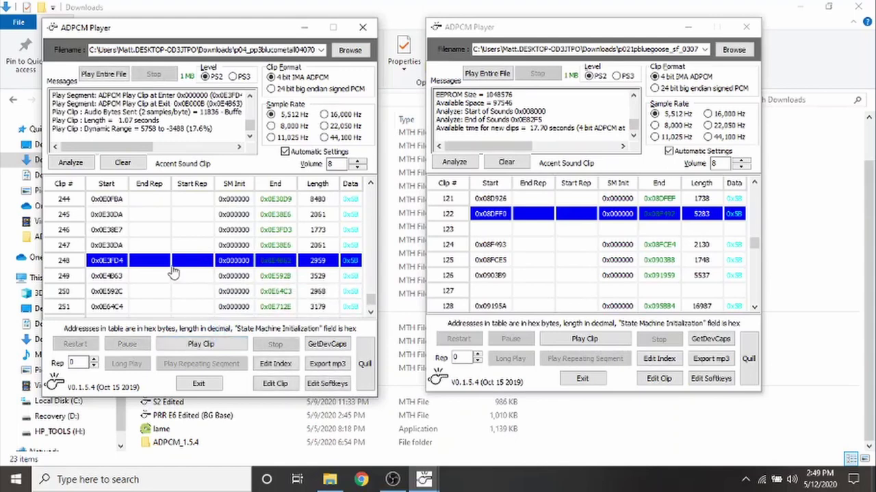
Step: Play SXS clips 249 and 250 in the Blue Comet file
key(Down)
key(Down)
key(Down)
key(Down)
key(Up)
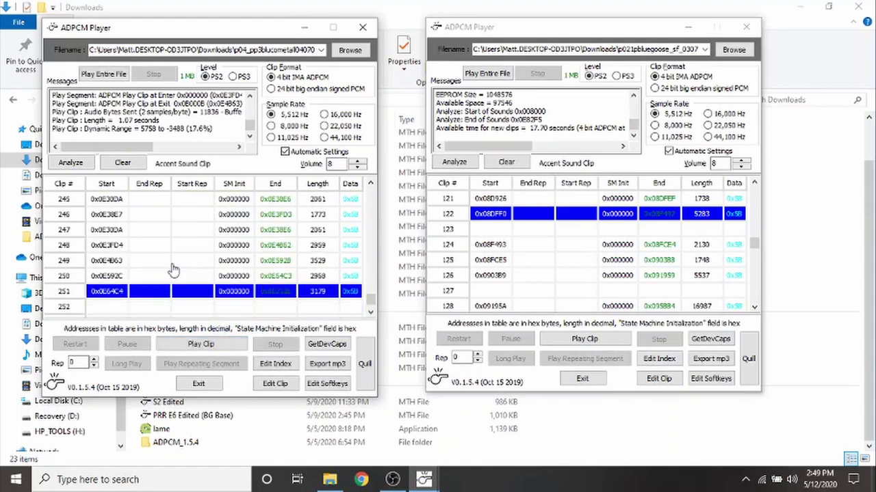
key(Up)
key(Up)
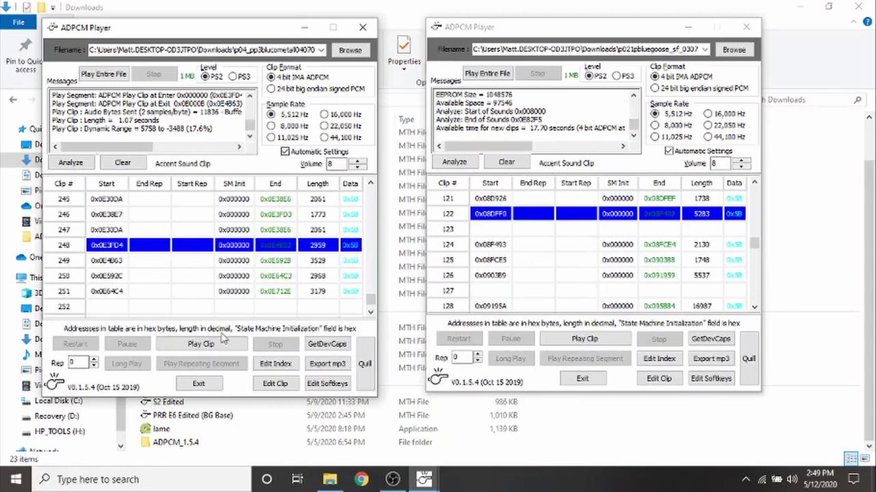
click(218, 346)
click(224, 347)
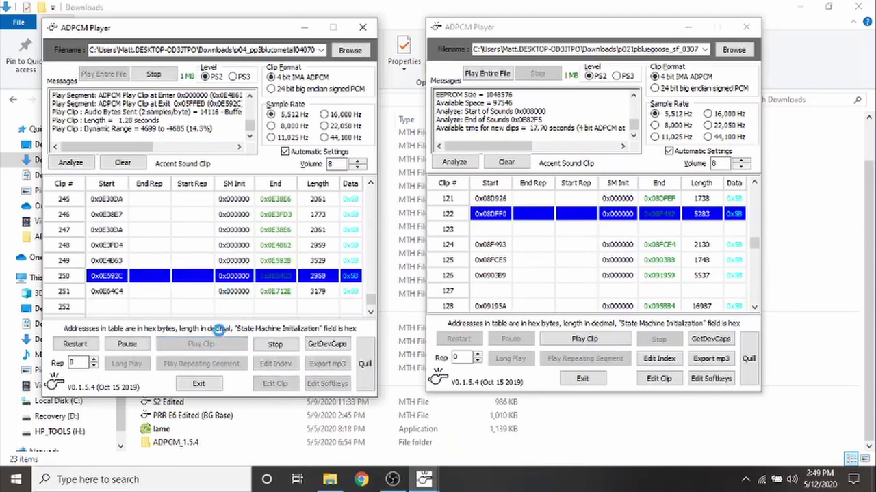
Step: Go to the SXS clips in the Blue Goose file and play clips 246, 248 and 249 for comparison
right_click(539, 261)
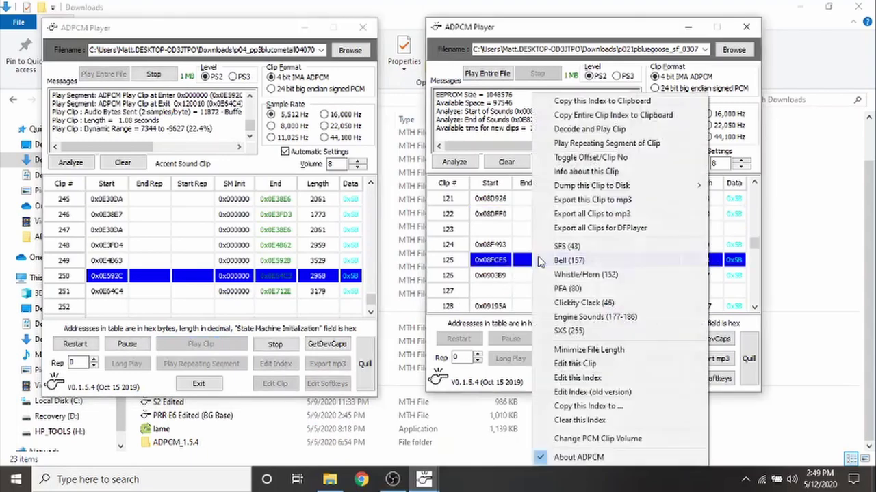
click(566, 331)
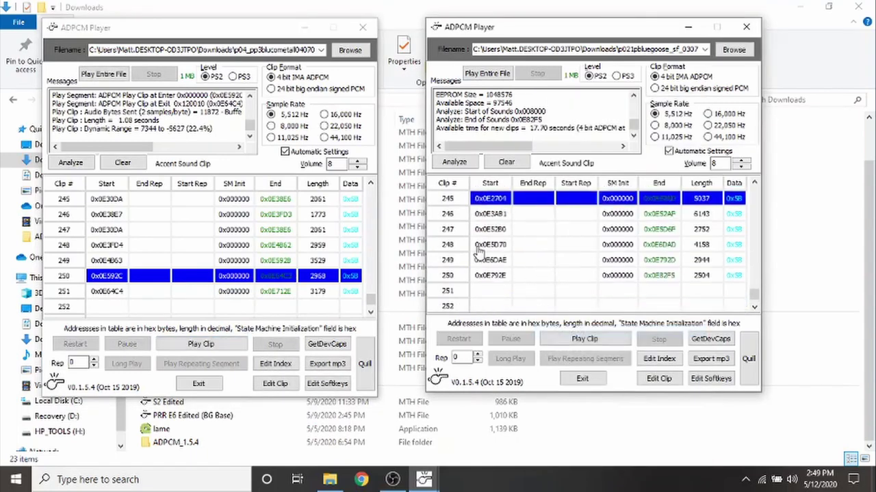
key(Down)
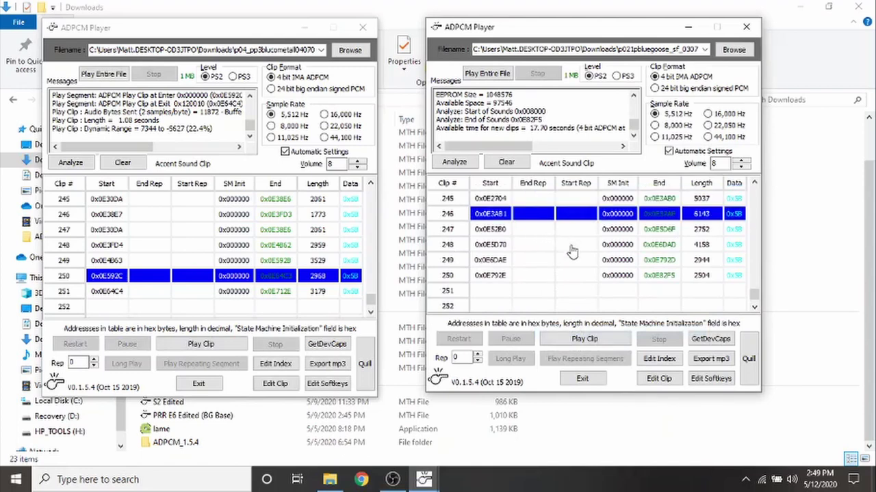
click(582, 338)
key(Down)
key(Down)
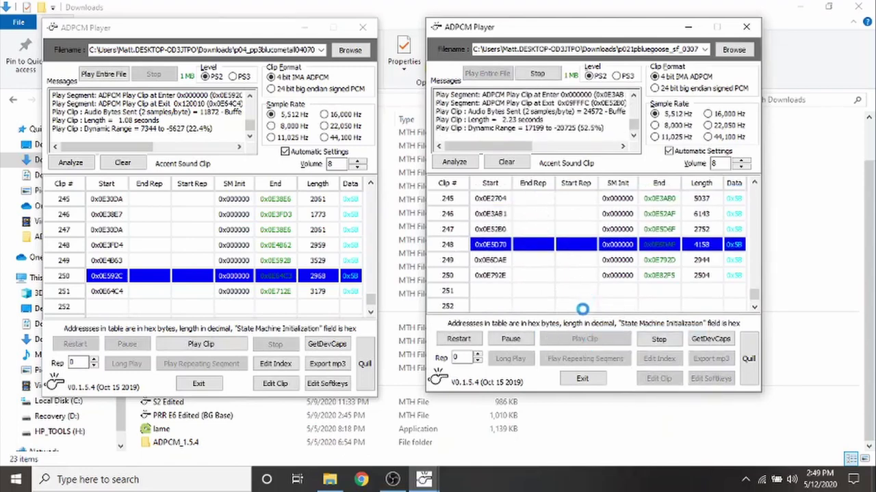
click(582, 338)
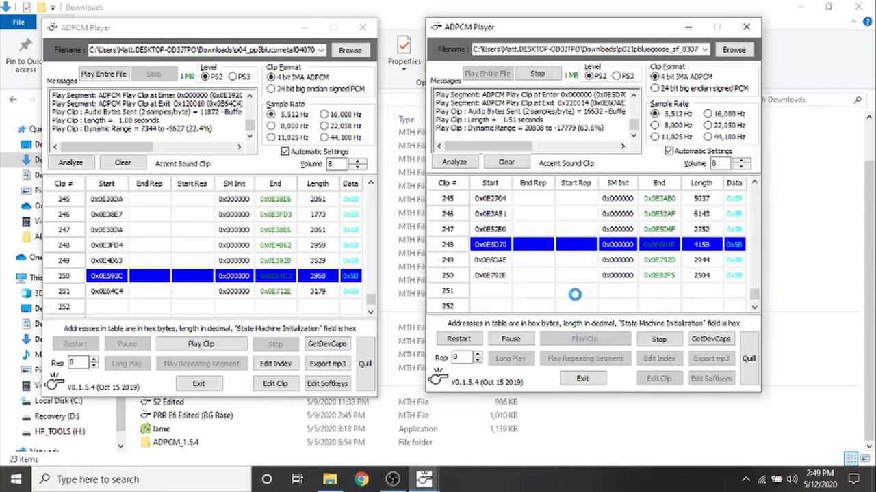
key(Down)
click(582, 338)
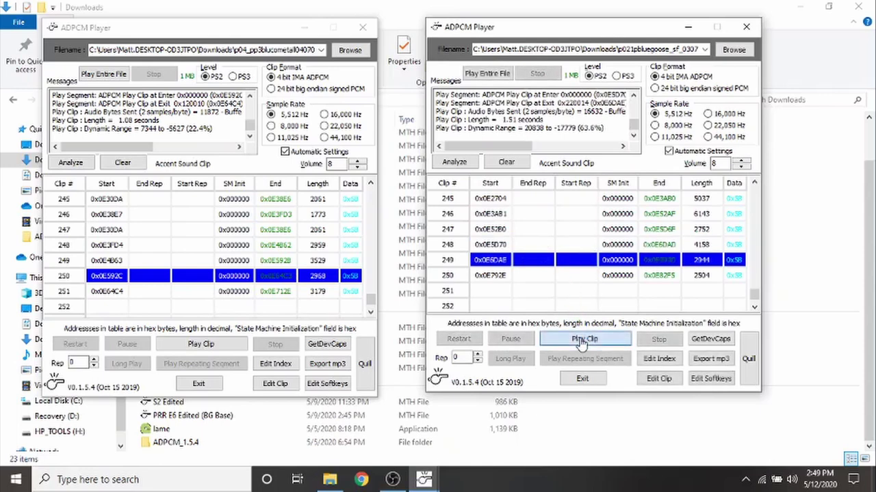
key(Up)
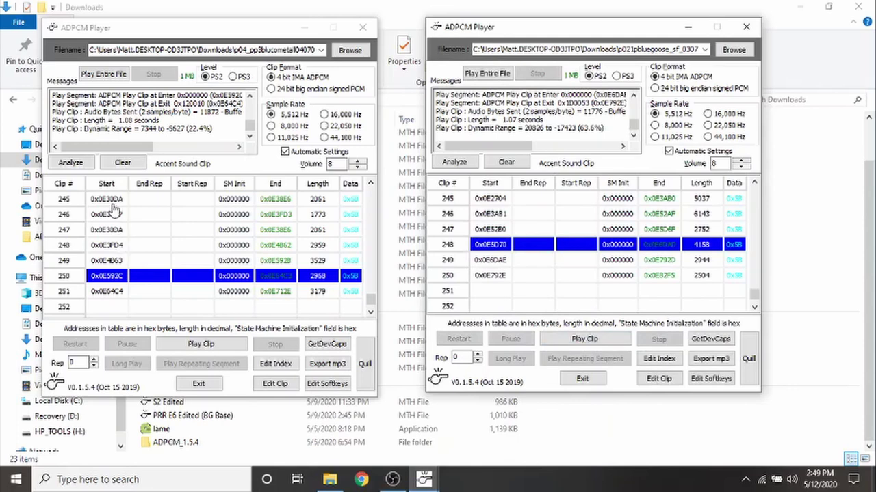
Step: Play clips 247 and 248 in the Blue Comet file
click(109, 215)
click(125, 230)
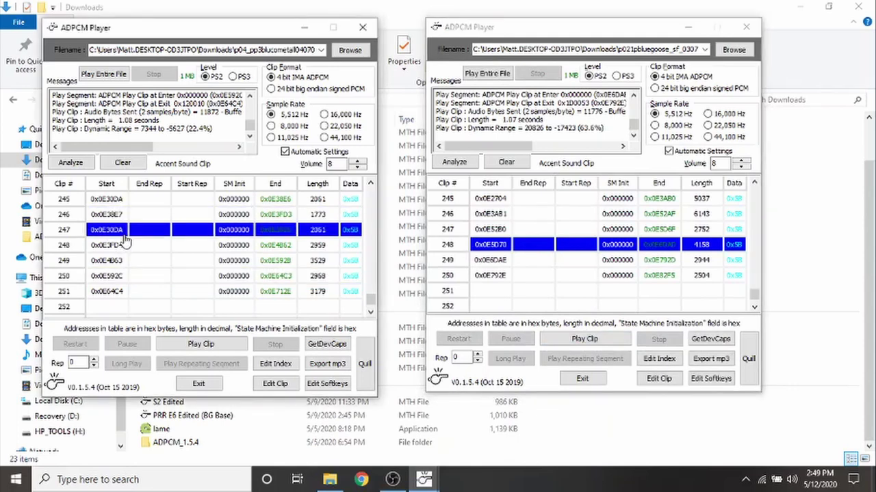
click(200, 344)
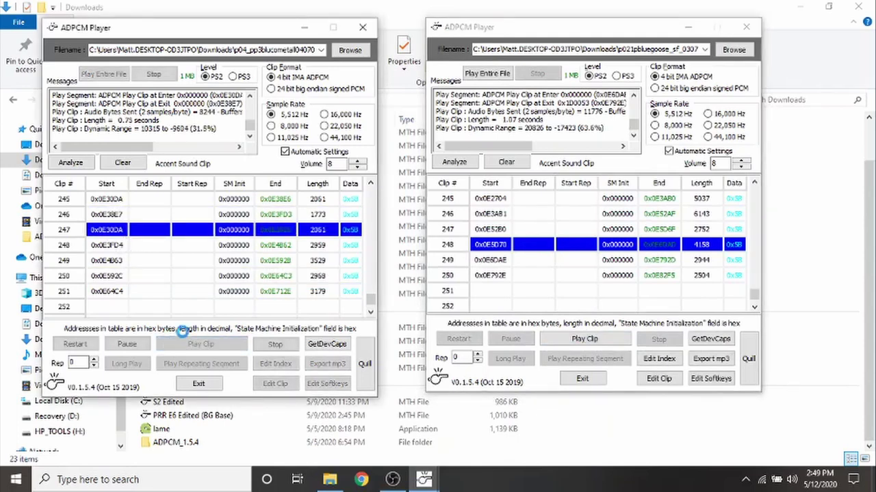
click(227, 344)
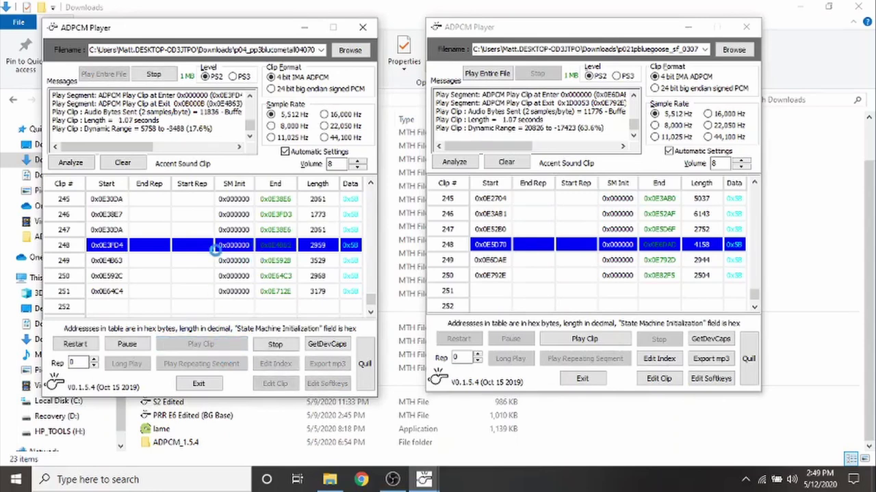
Step: Replace clip 248 in the Blue Goose file with clip 248 from the sound file p04_pp3blucometall040707a_3v - Copy
click(659, 379)
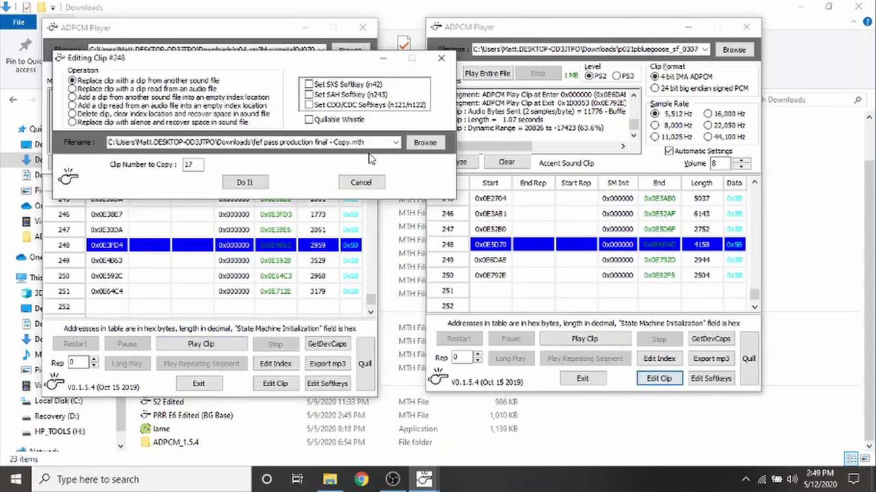
click(442, 143)
scroll(643, 308, down, 1)
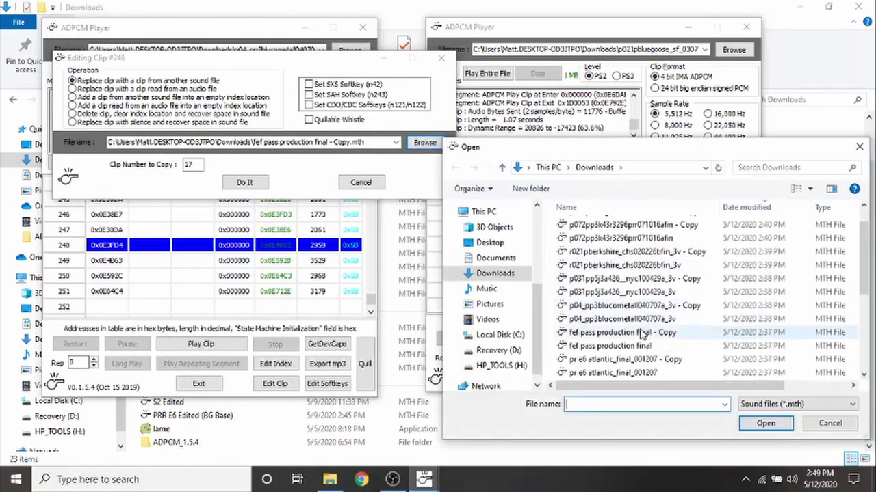
click(645, 307)
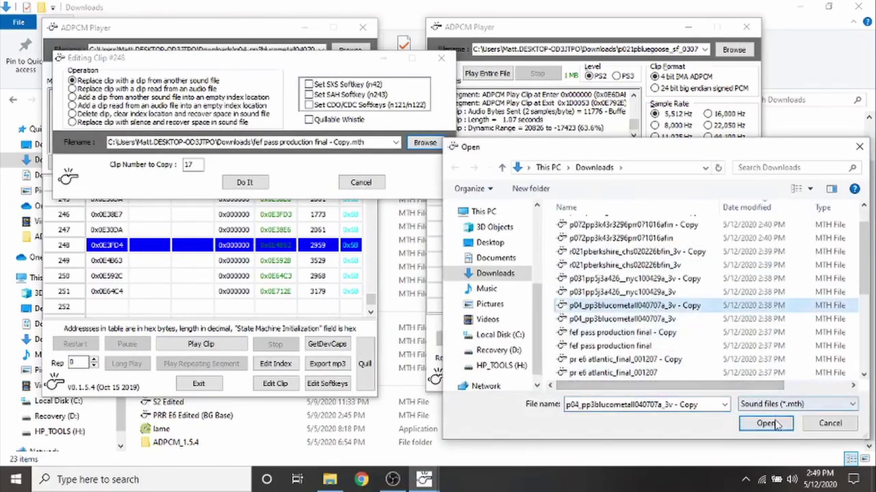
click(765, 423)
double_click(190, 165)
text(248)
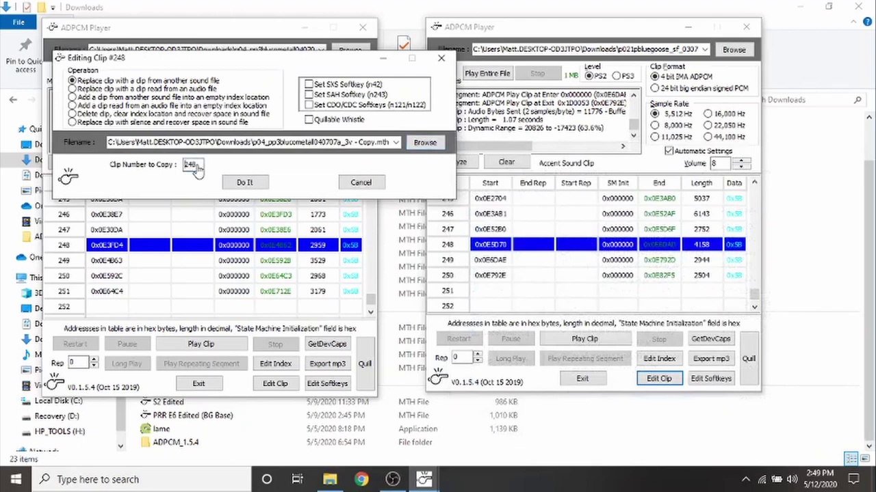
click(245, 184)
Step: Replace clips 249 and 250 in the Blue Goose file with clips 249 and 250 from the Blue Comet file
click(551, 260)
click(658, 380)
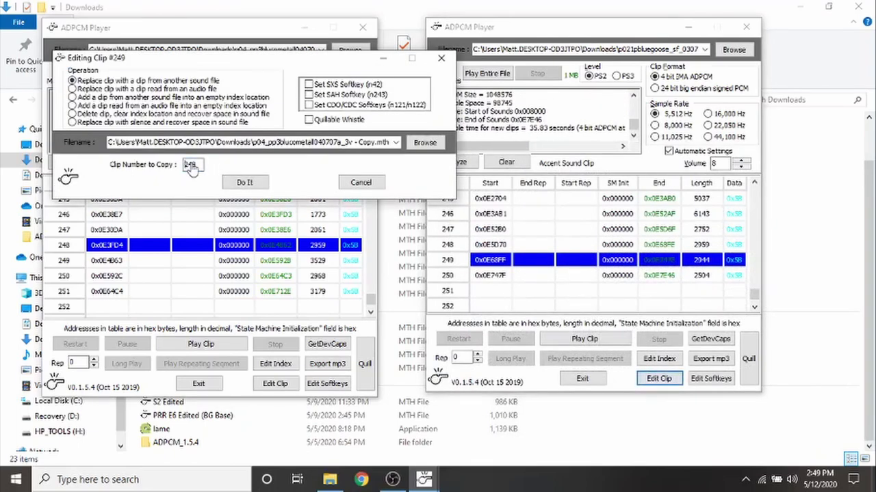
click(244, 183)
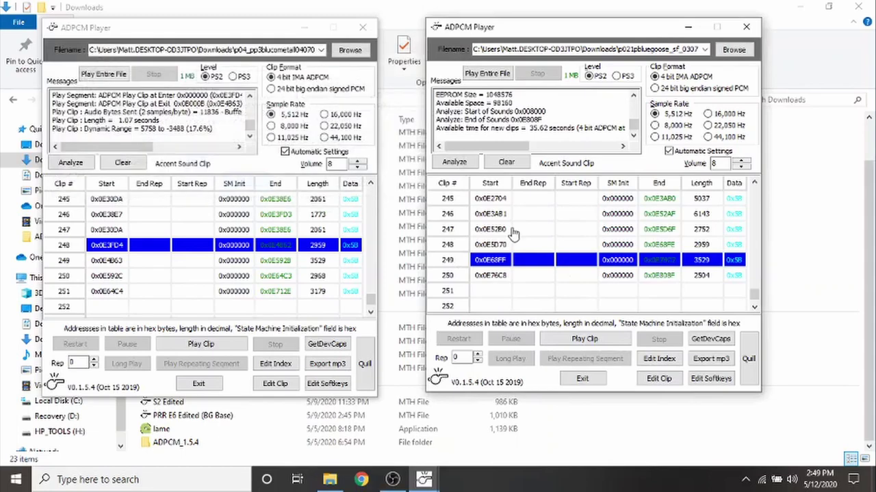
click(658, 379)
double_click(201, 168)
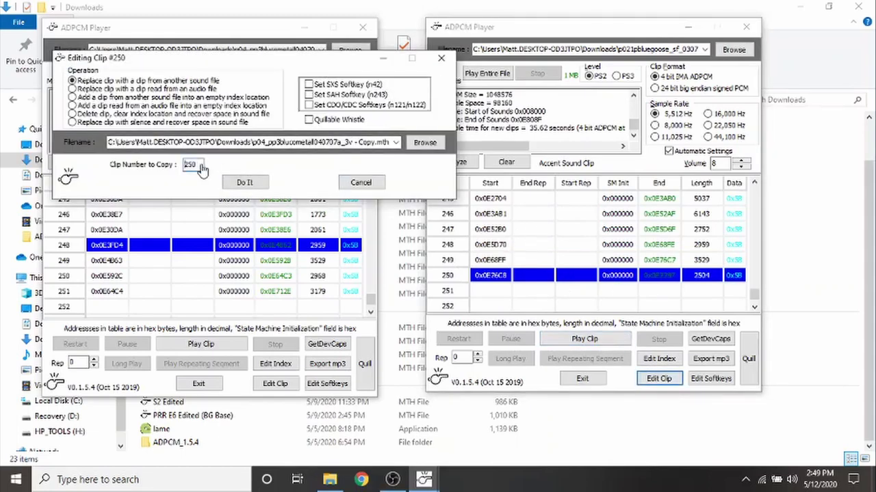
click(244, 183)
Step: Play clip 251 in the Blue Comet file and add it to the Blue Goose file at empty index location 251
click(234, 282)
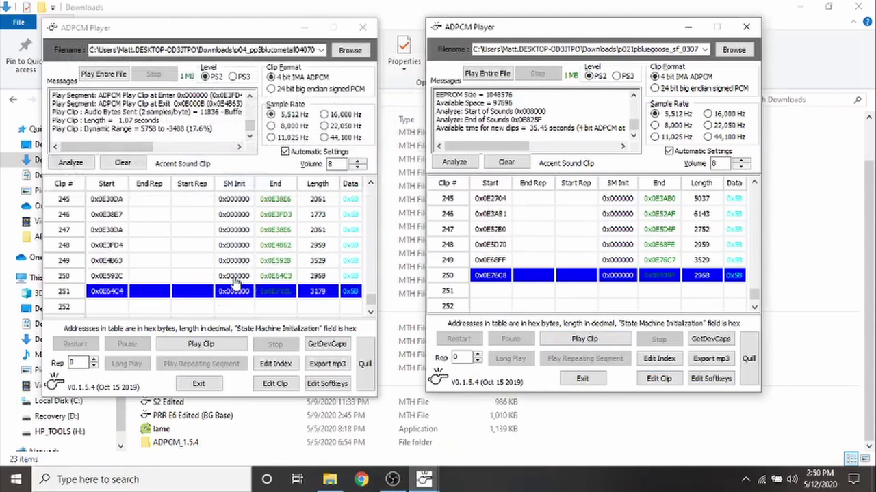
click(214, 345)
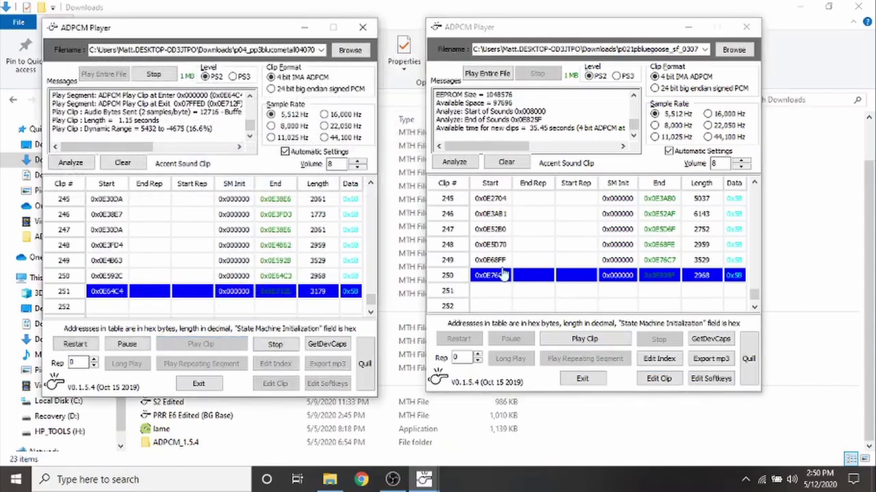
click(656, 380)
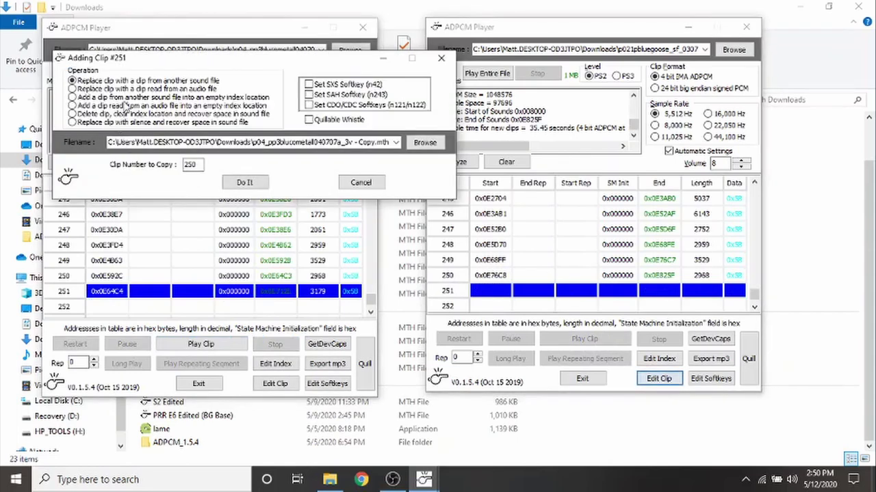
click(193, 167)
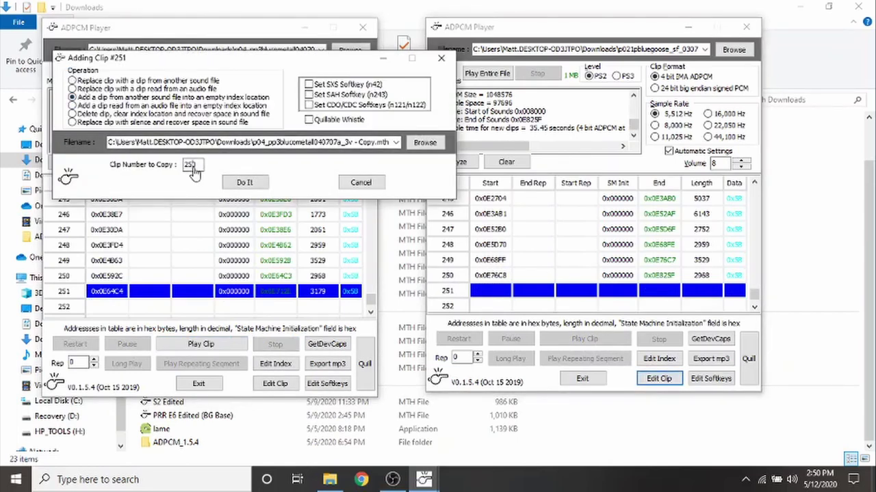
click(244, 182)
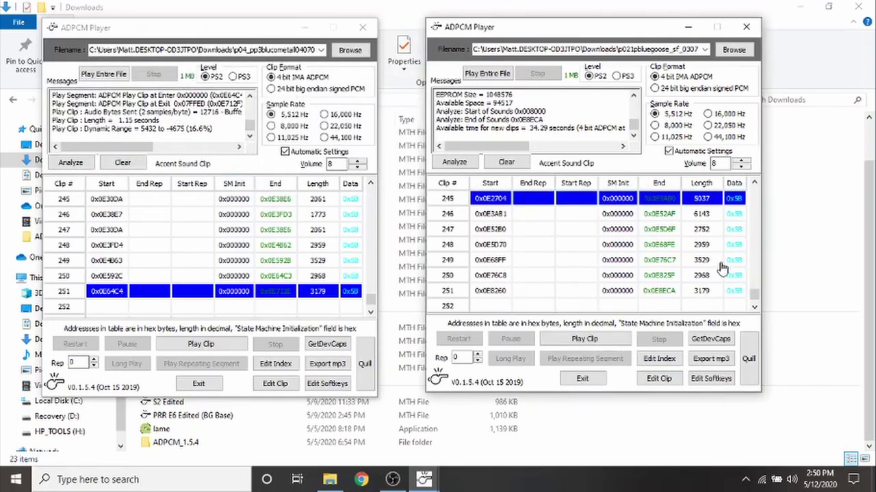
right_click(721, 263)
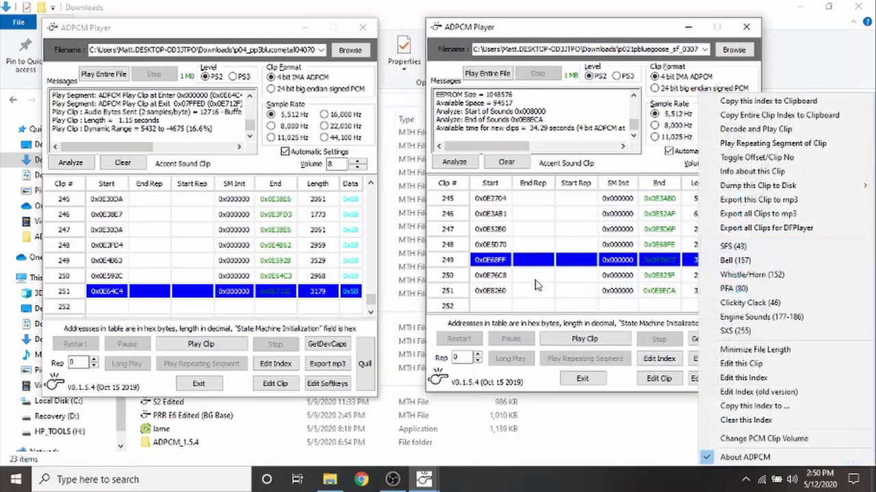
click(532, 256)
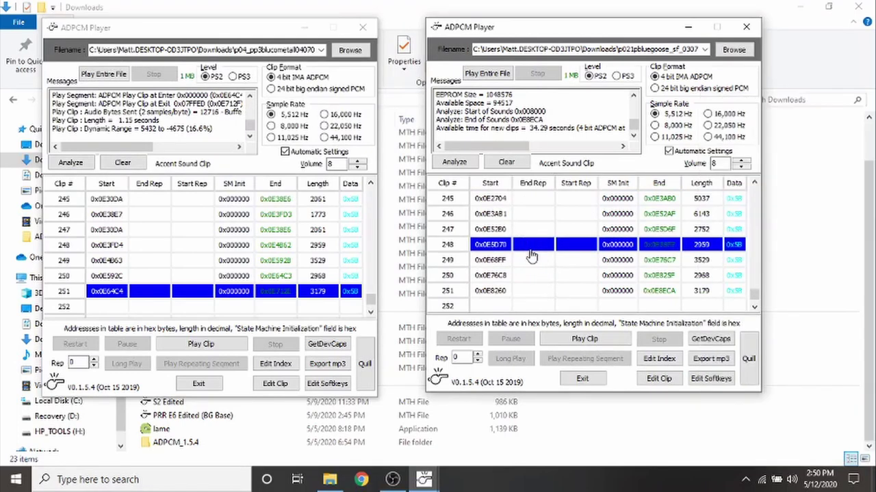
click(543, 246)
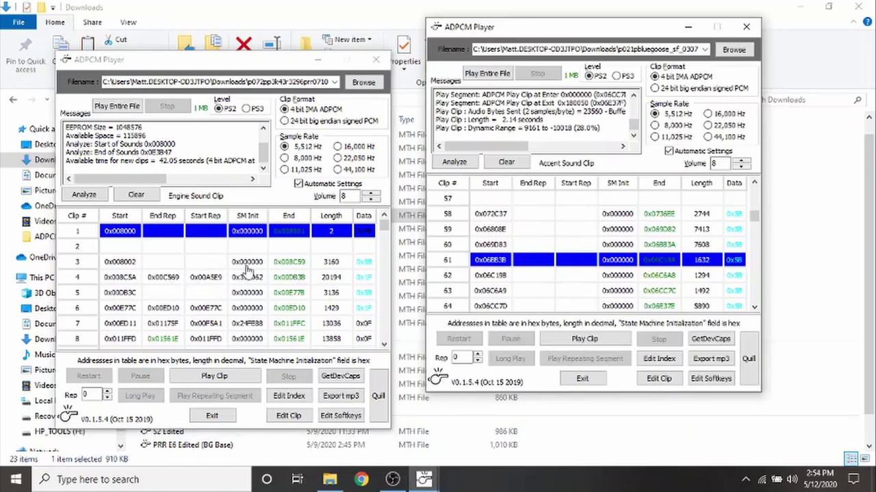
Step: Go to the SFS clips in the p072pp3k43r3296prr071016afin file and play clip 41
right_click(175, 275)
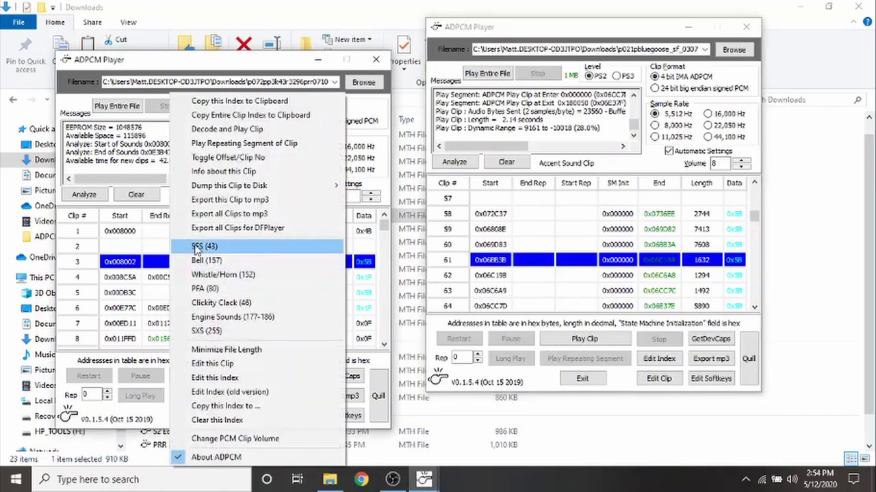
click(197, 250)
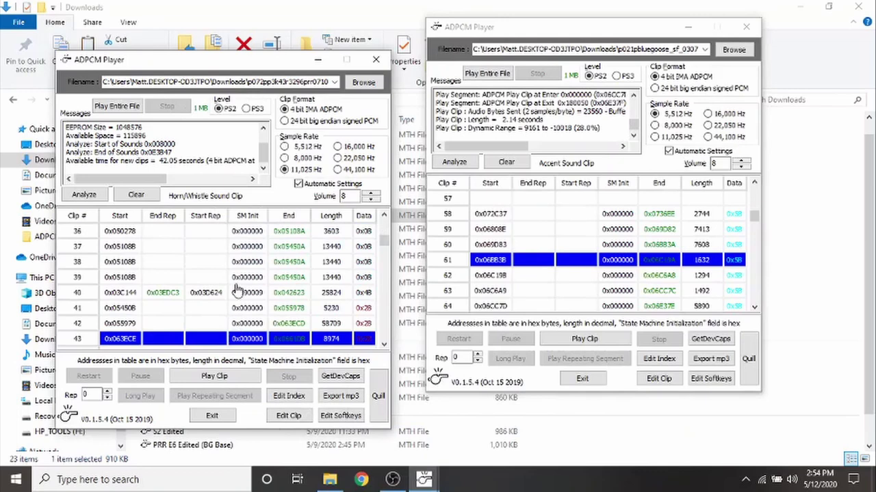
click(181, 308)
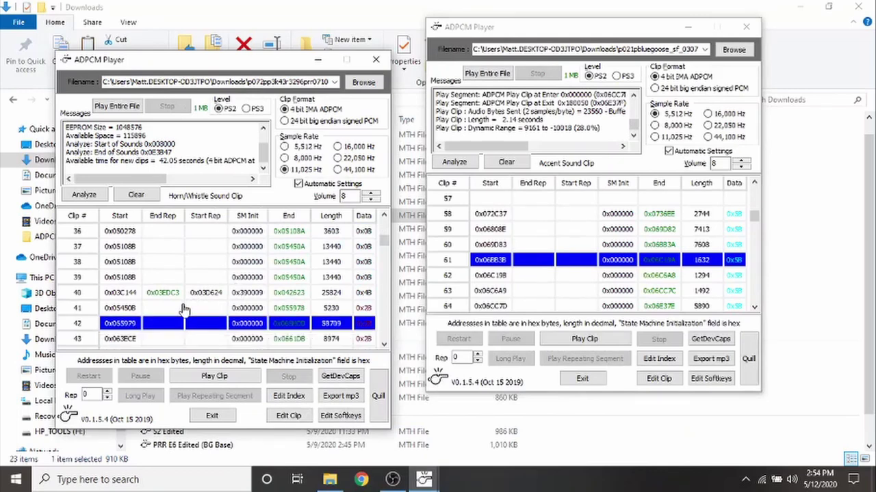
click(212, 377)
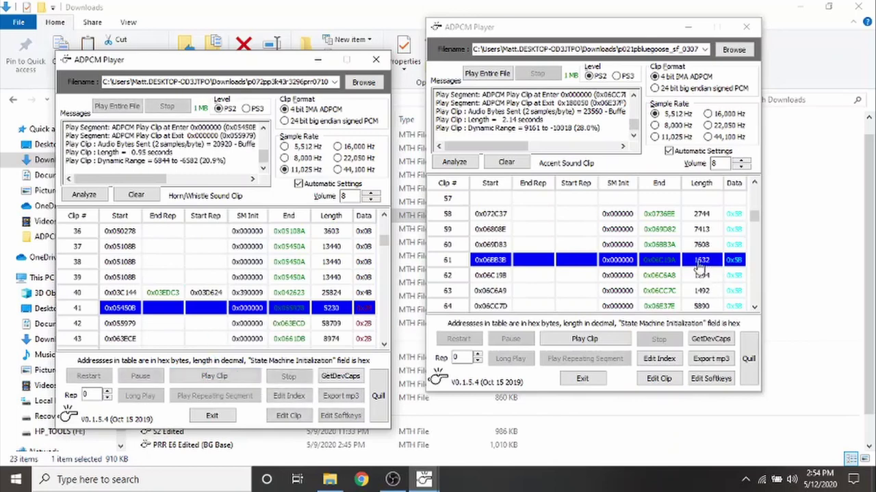
Step: Go to the SFS clips in the Blue Goose file and replace clip 41 with clip 41 from p072pp3k43r3296prr071016afin - Copy
right_click(699, 267)
click(698, 254)
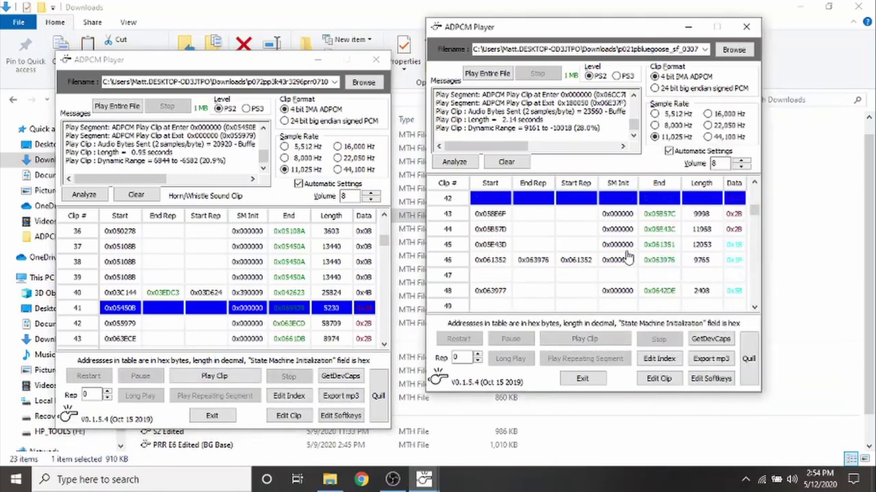
click(658, 378)
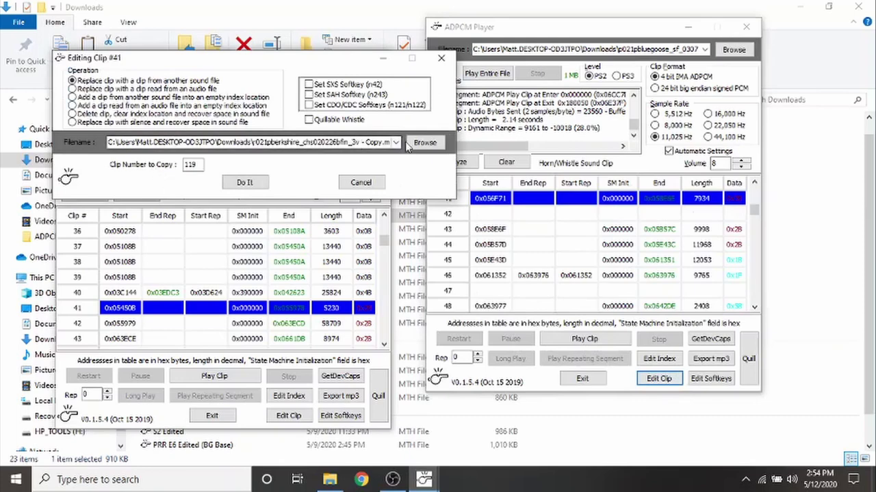
click(411, 143)
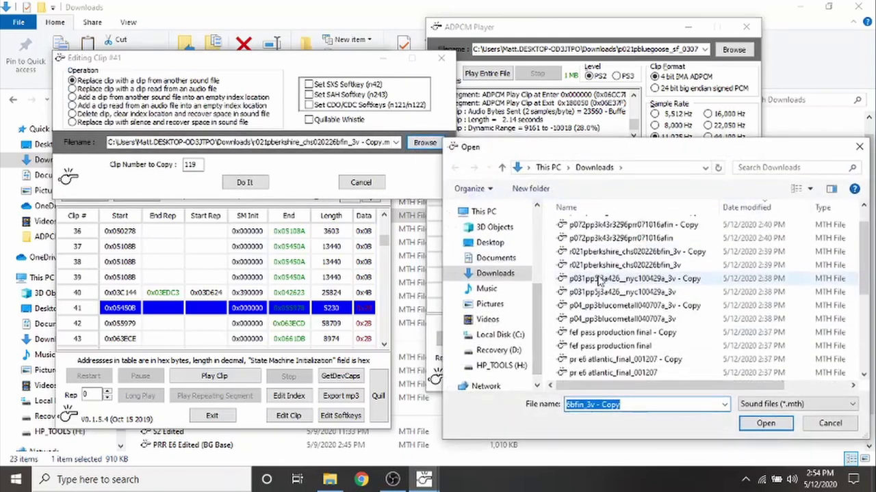
click(602, 257)
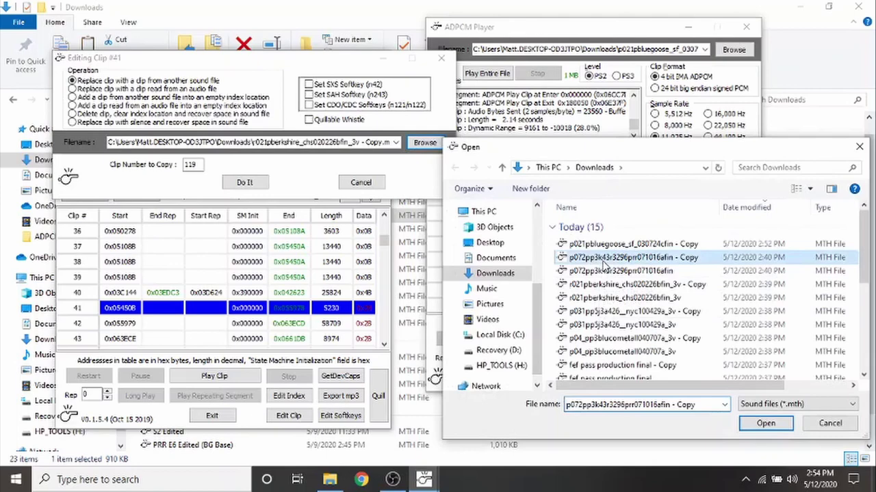
click(759, 423)
click(191, 163)
text(41)
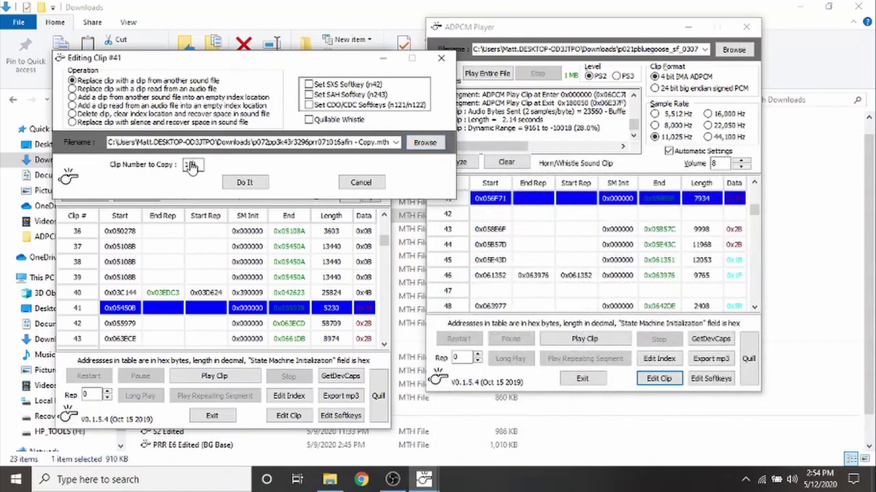
click(245, 182)
Step: Add clip 42 from p072pp3k43r3296prr071016afin - Copy to the Blue Goose file at empty index location 42
click(498, 213)
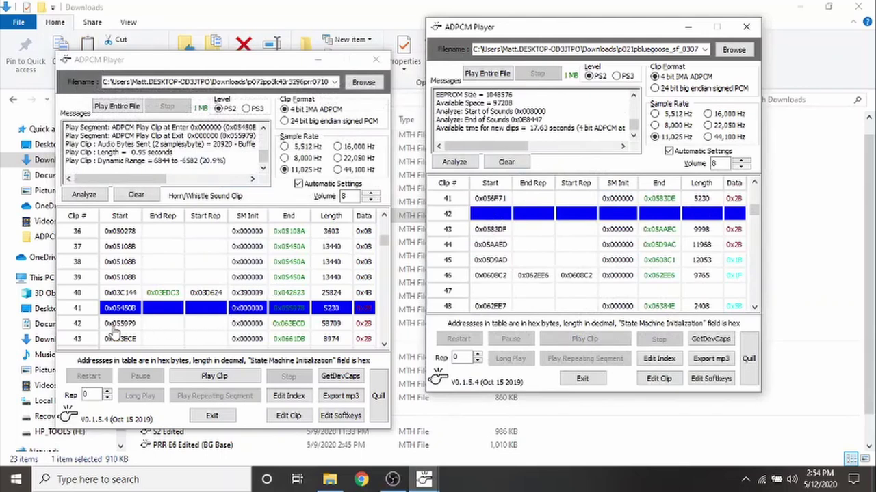
click(157, 323)
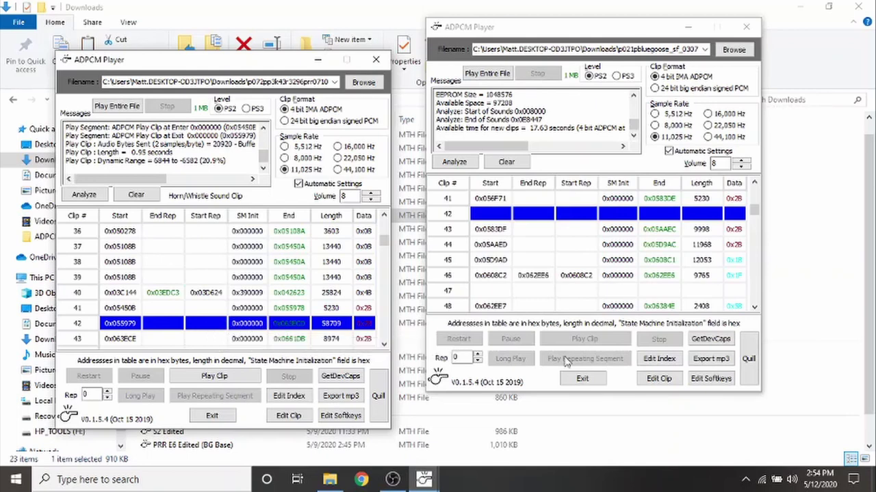
click(659, 378)
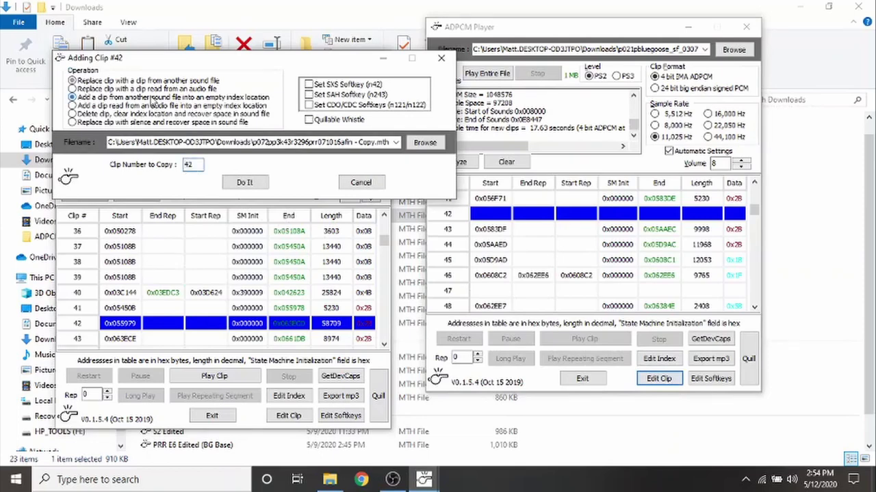
click(245, 182)
Step: Replace clips 43 and 44 in the Blue Goose file with the same-numbered clips from p072pp3k43r3296prr071016afin - Copy
click(547, 237)
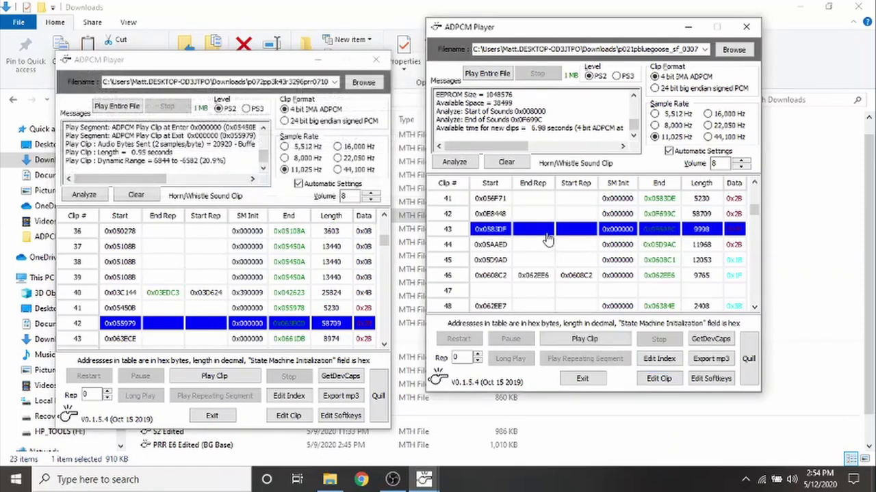
click(658, 378)
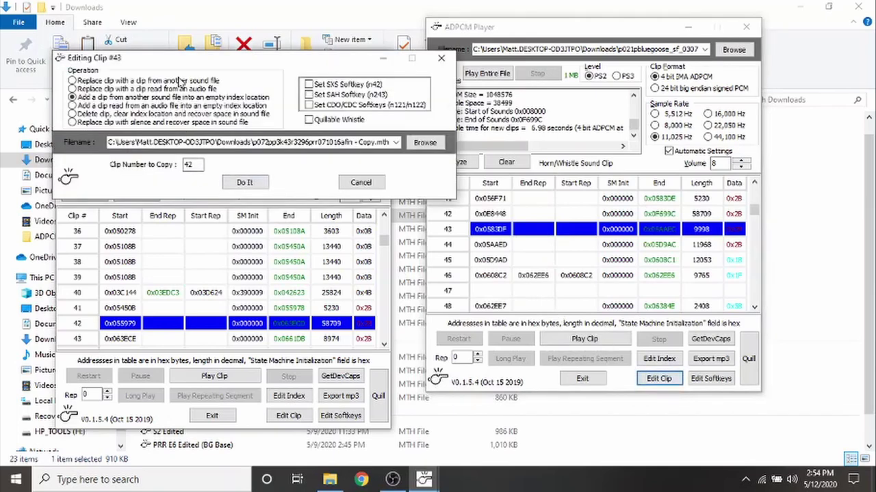
click(244, 182)
click(592, 244)
click(655, 384)
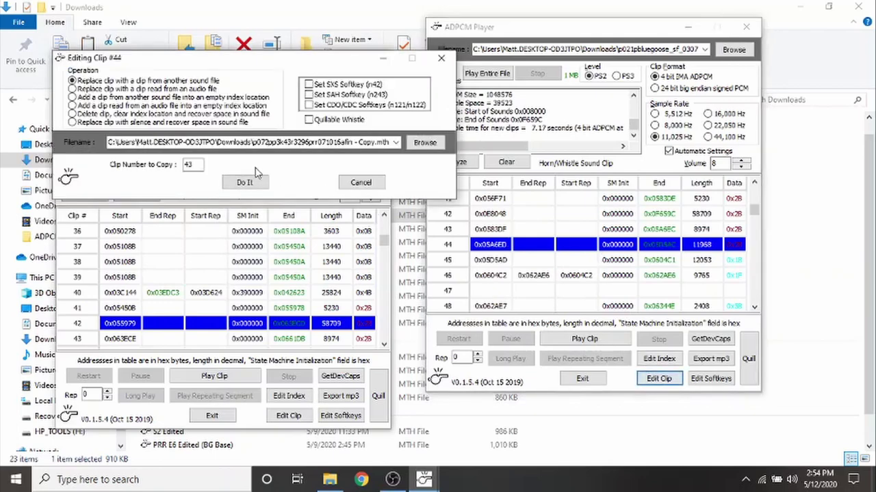
click(236, 181)
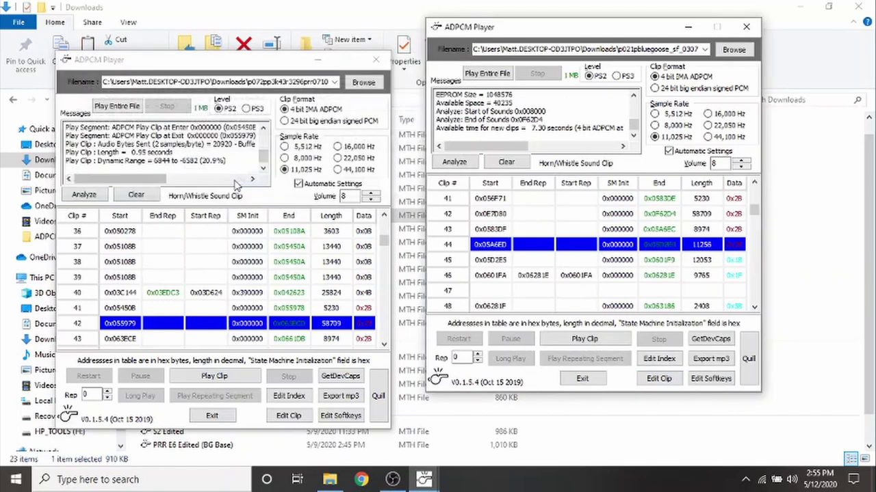
Step: Go to the Whistle/Horn clips in the p072pp3k43r3296prr071016afin file and play clip 152
scroll(198, 274, down, 20)
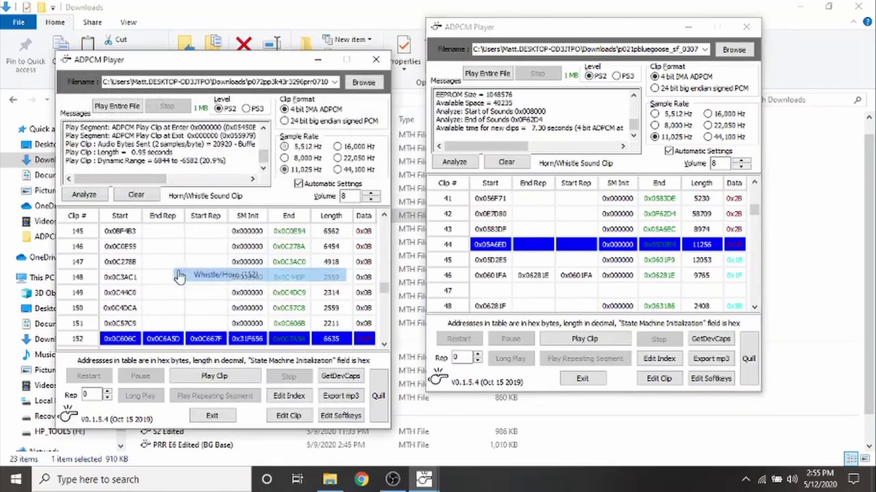
right_click(189, 271)
click(194, 274)
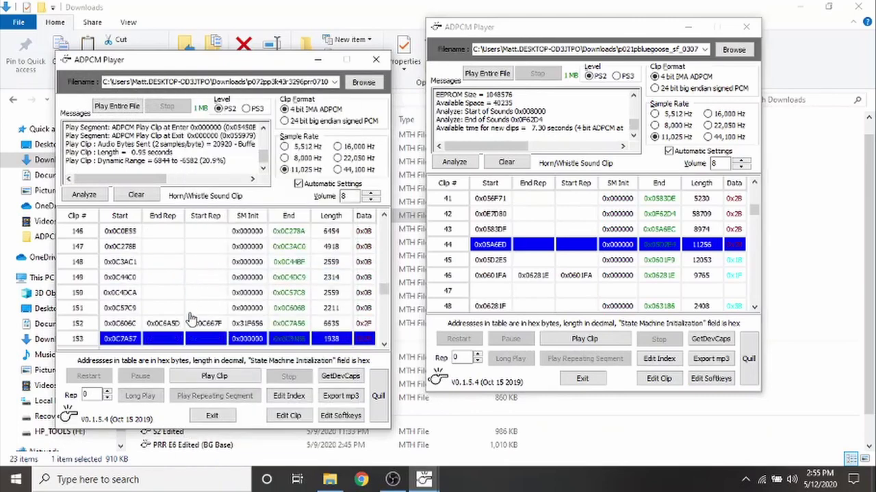
scroll(180, 311, down, 1)
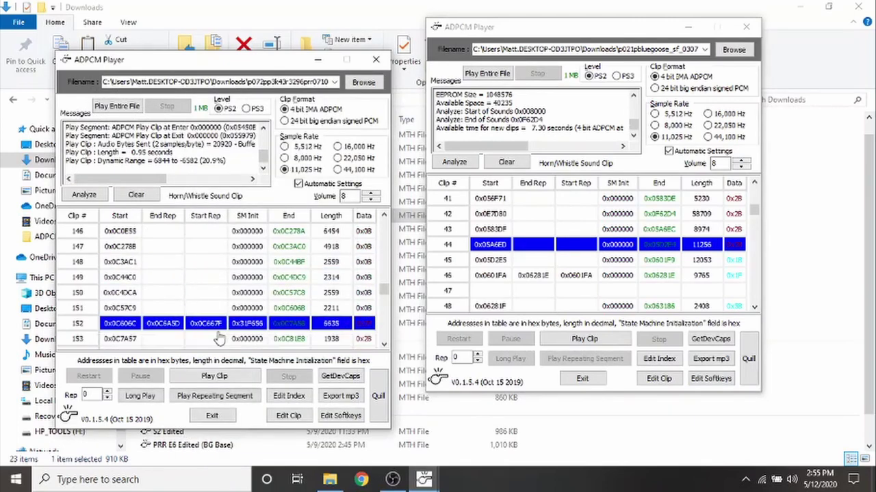
click(213, 378)
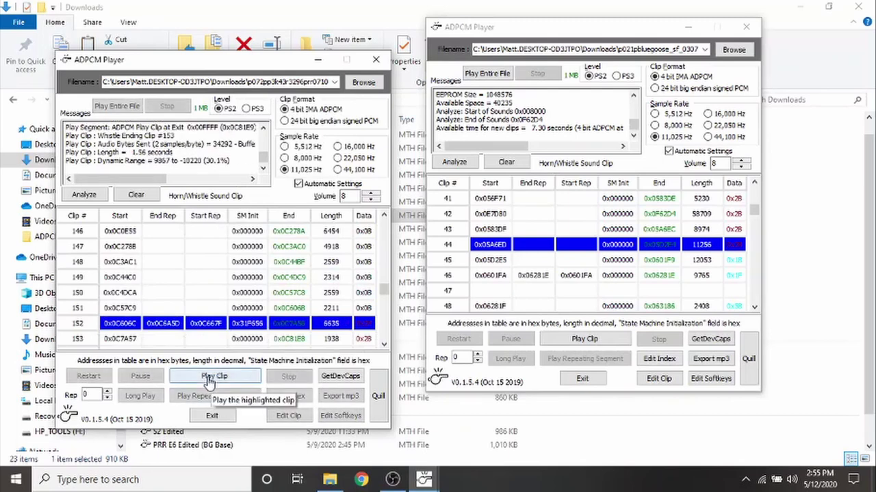
Step: Play clips 154, 155 and 156 in the p072pp3k43r3296prr071016afin file
key(Down)
key(Down)
key(Down)
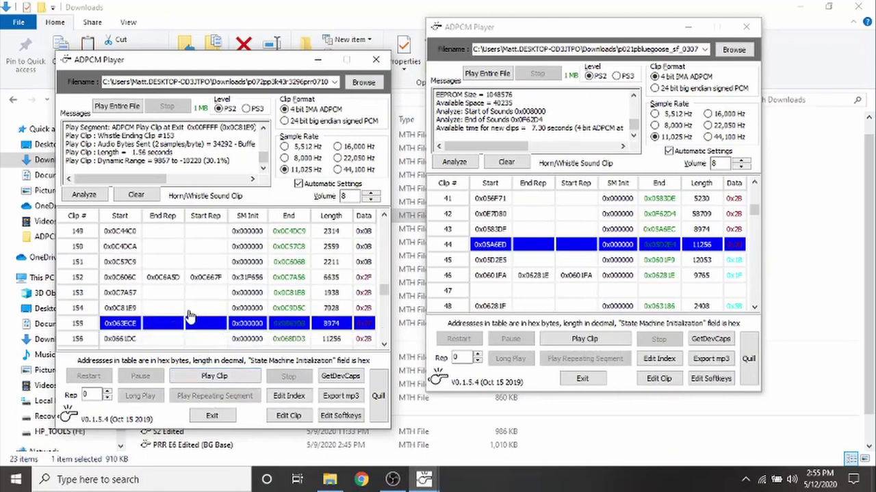
key(Up)
click(216, 375)
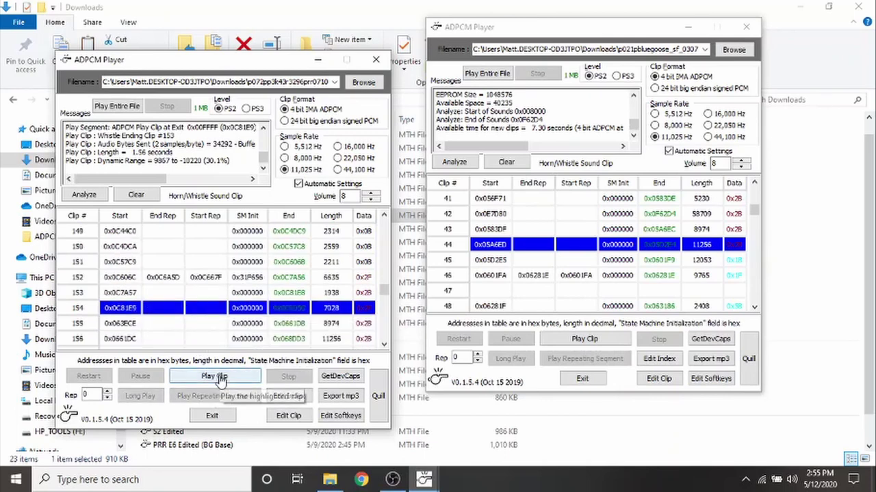
click(221, 323)
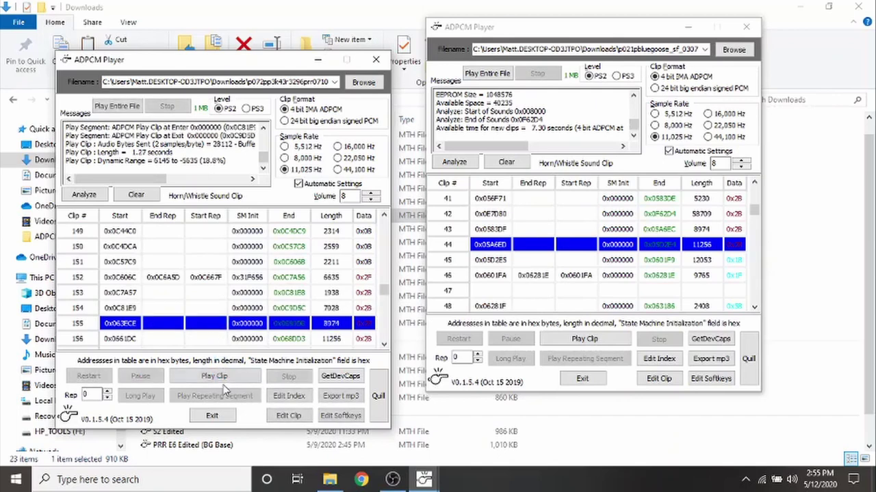
click(221, 377)
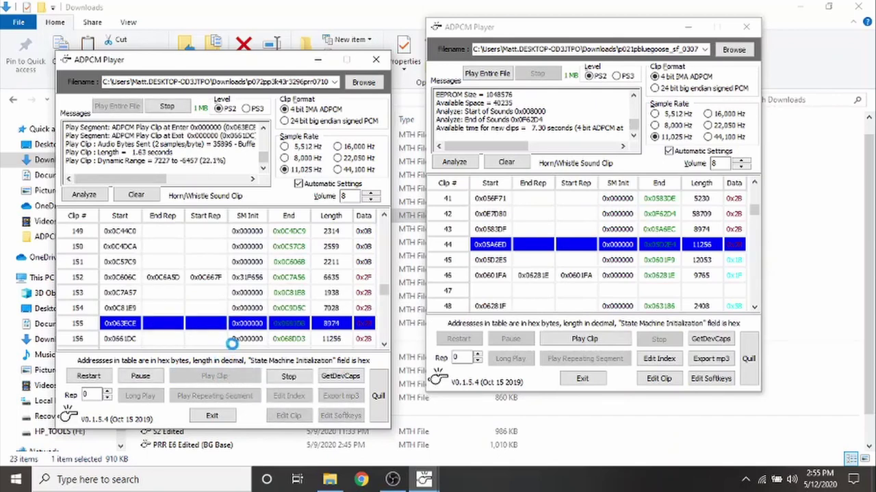
key(Down)
click(231, 376)
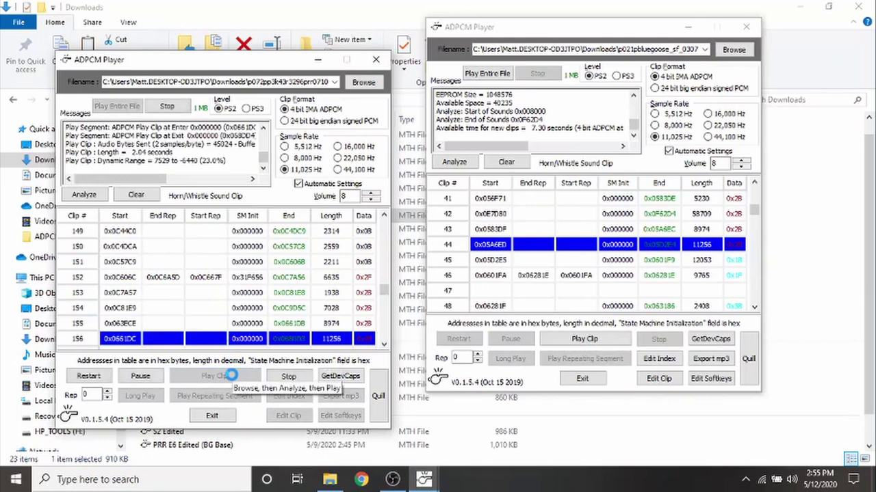
Step: Go to the Whistle/Horn clips in the Blue Goose file and replace clip 152 with clip 152 from p072pp3k43r3296prr071016afin - Copy
right_click(565, 261)
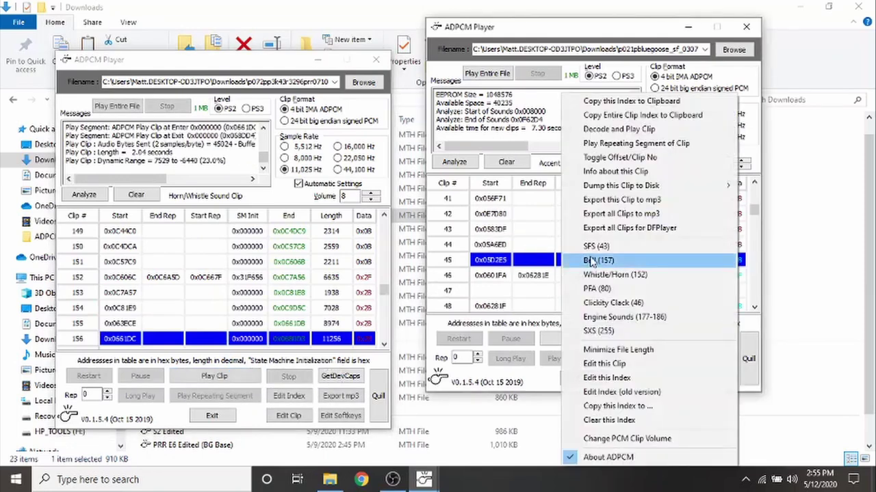
click(602, 275)
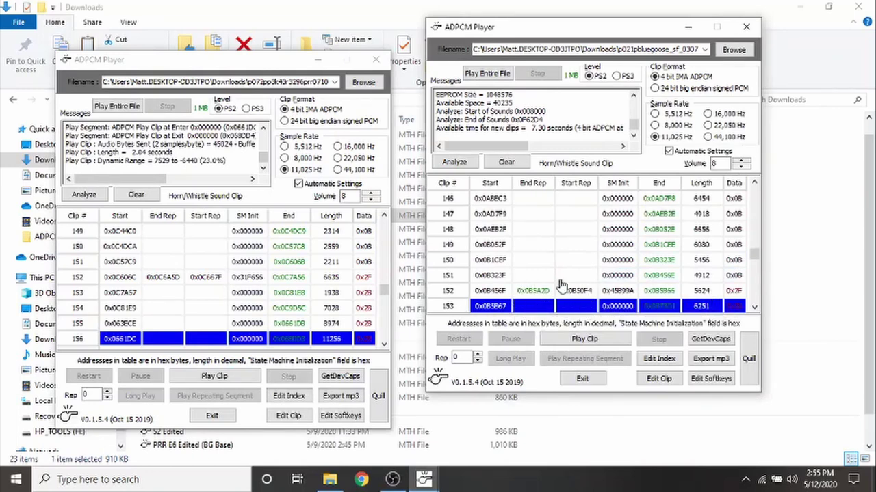
click(558, 289)
click(657, 379)
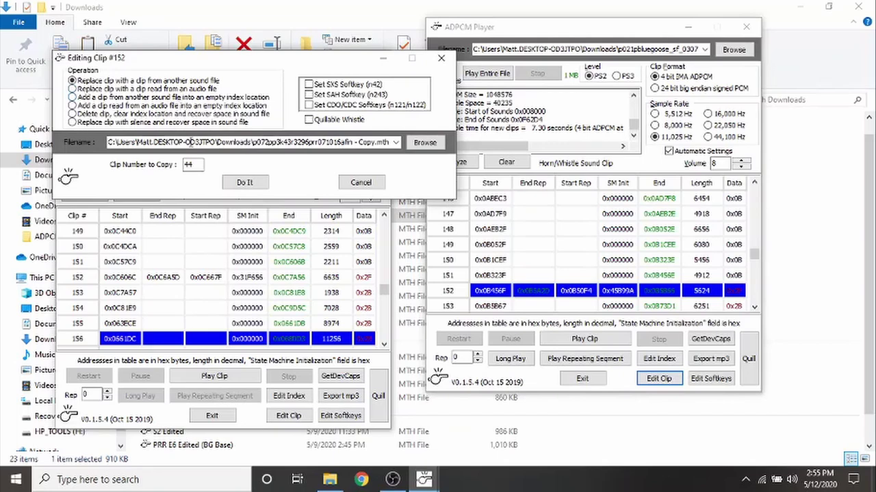
click(194, 166)
click(244, 182)
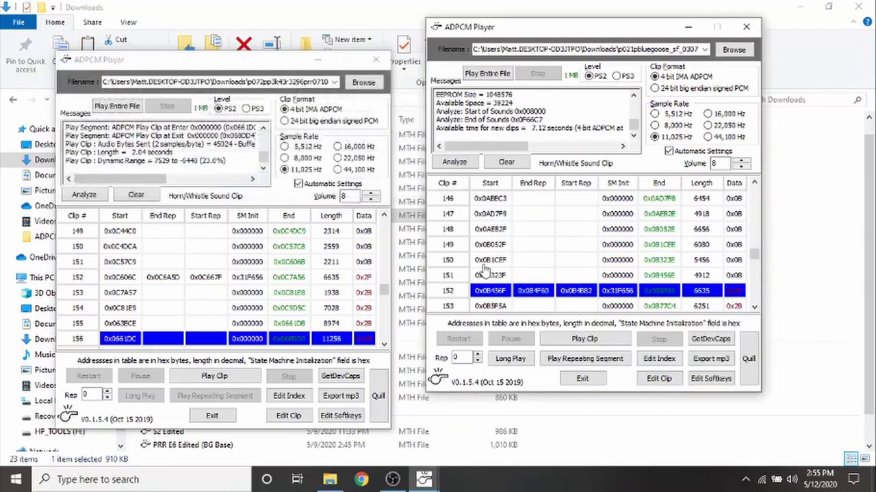
Step: Replace clips 153 and 154 in the Blue Goose file with the same-numbered clips from p072pp3k43r3296prr071016afin - Copy
click(554, 305)
click(656, 378)
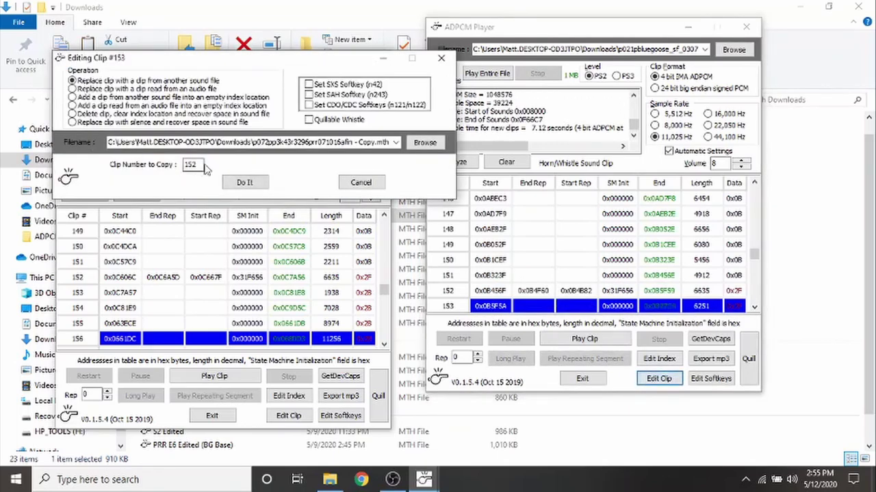
click(245, 182)
click(657, 315)
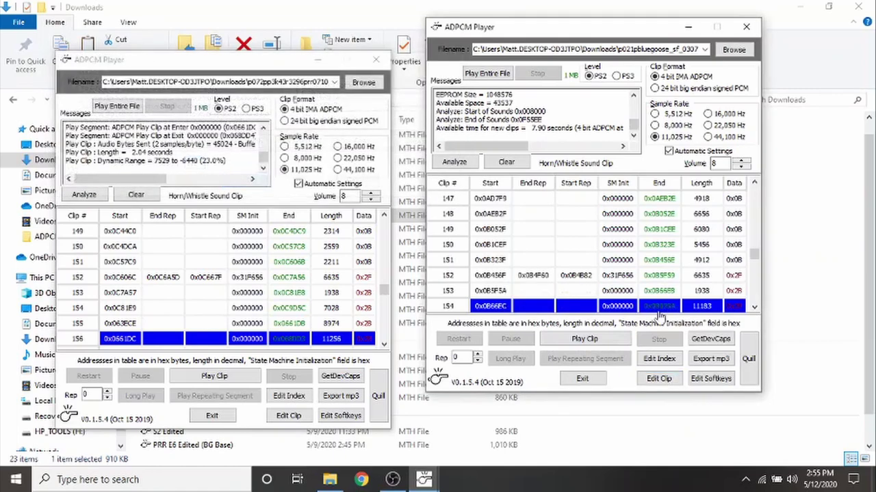
click(658, 378)
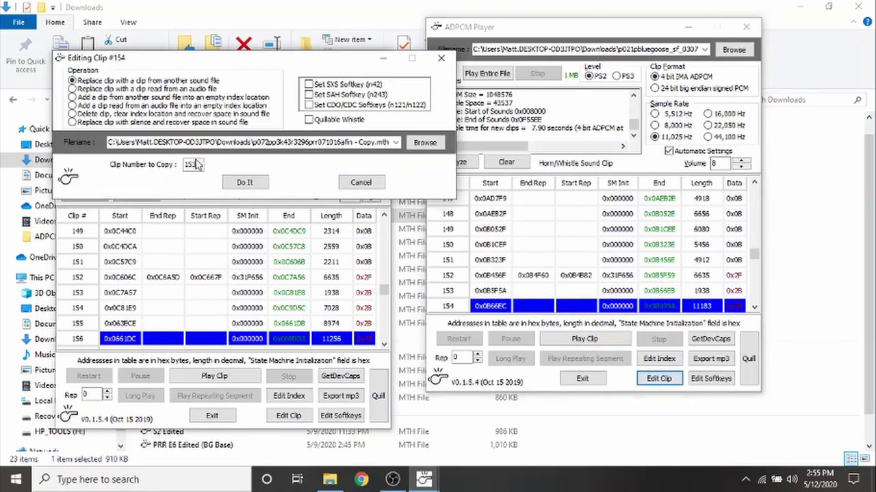
click(245, 183)
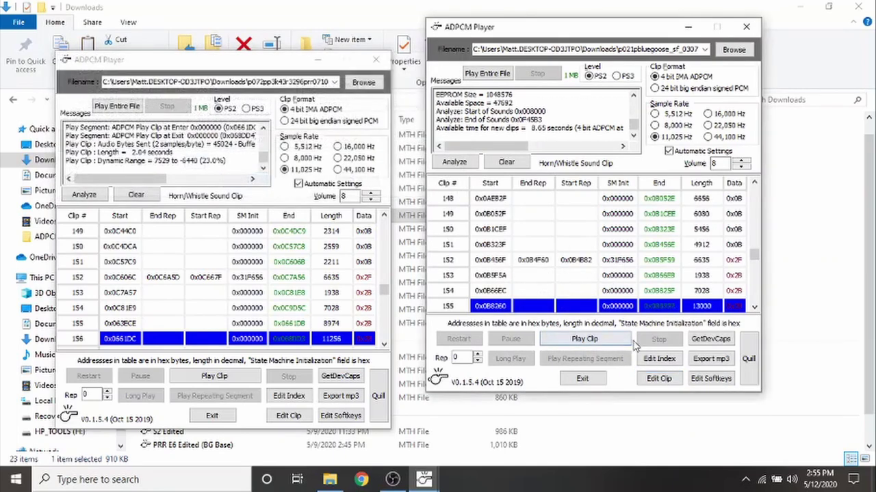
Step: Replace clips 155 and 156 in the Blue Goose file with the same-numbered clips from p072pp3k43r3296prr071016afin - Copy
click(658, 379)
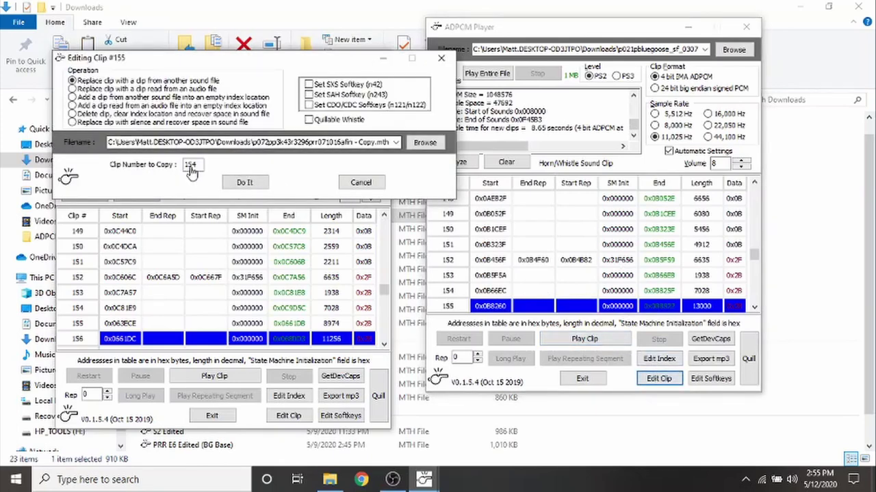
click(190, 168)
click(244, 183)
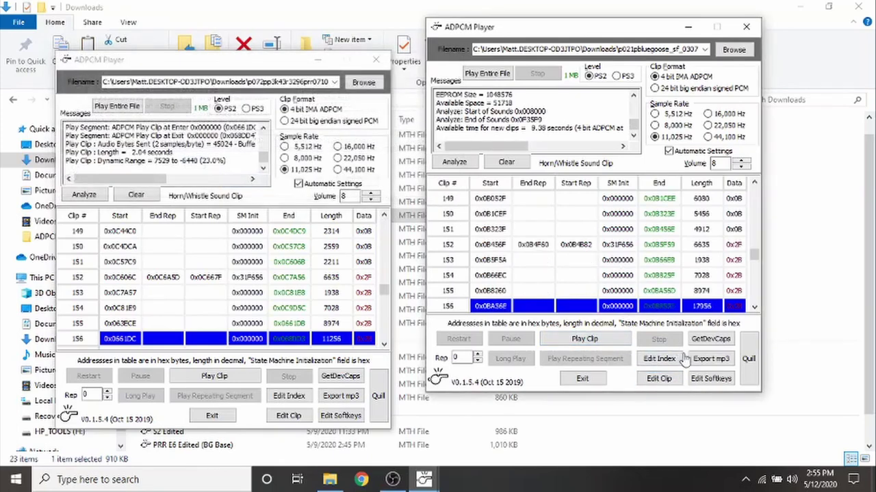
click(658, 378)
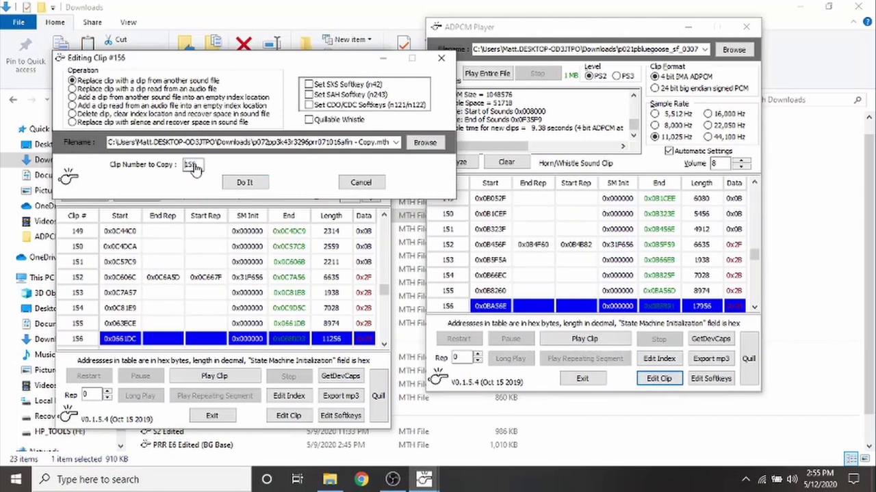
click(247, 183)
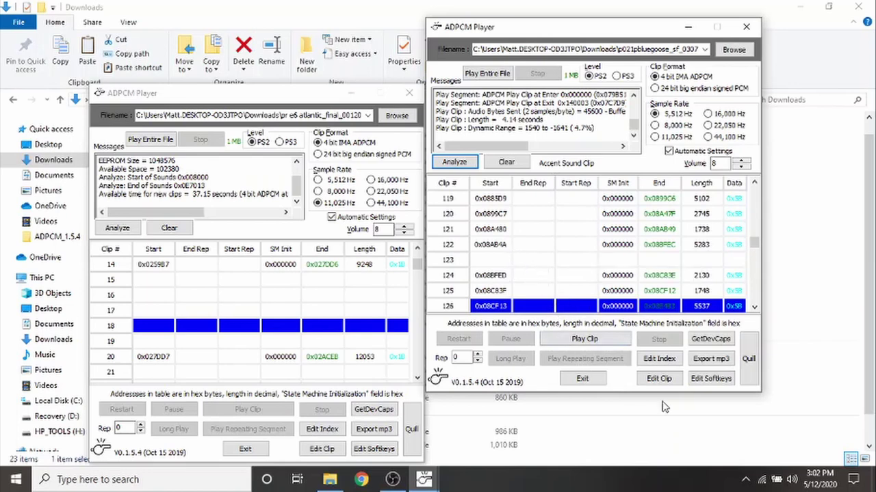
Step: Open the softkey settings of the Blue Goose file and select the Xing Signal SXS (n42) softkey
click(711, 379)
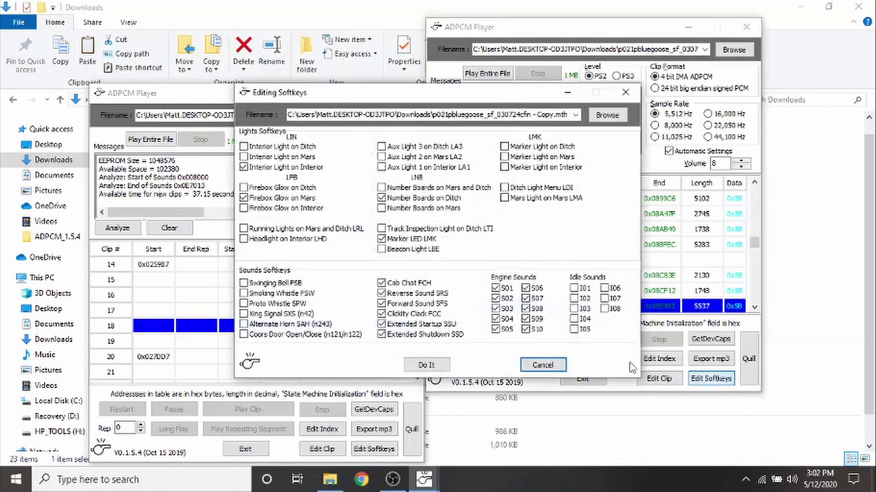
click(271, 316)
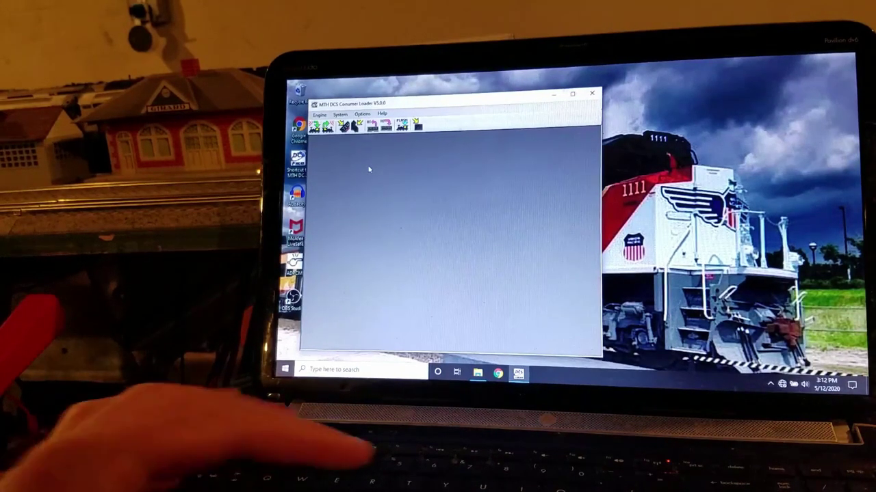
Step: In MTH DCS Consumer Loader, start sending a sound file to the engine and load PRR E6 Edited (BG Base)
click(316, 129)
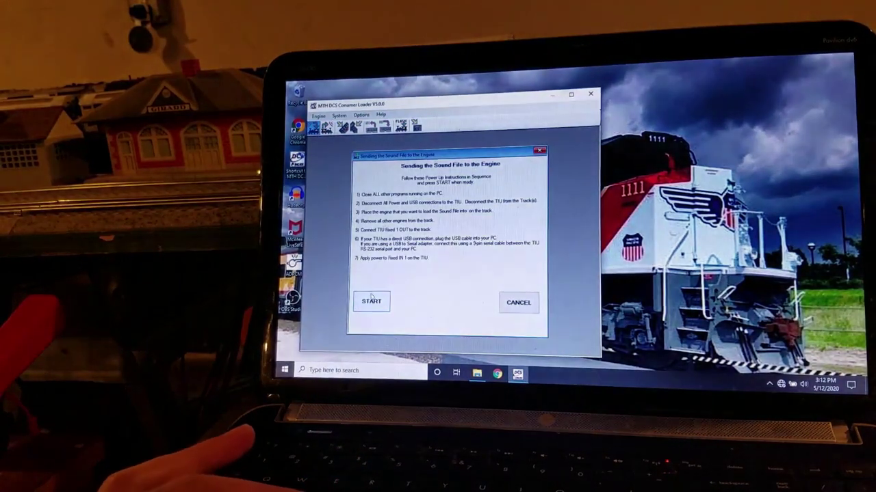
click(371, 302)
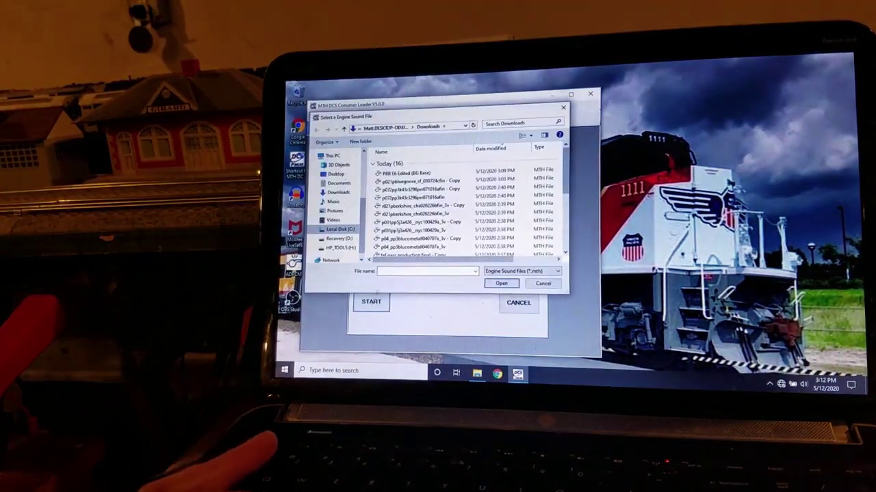
mouse_move(569, 171)
mouse_down()
mouse_move(568, 236)
mouse_move(565, 179)
mouse_up()
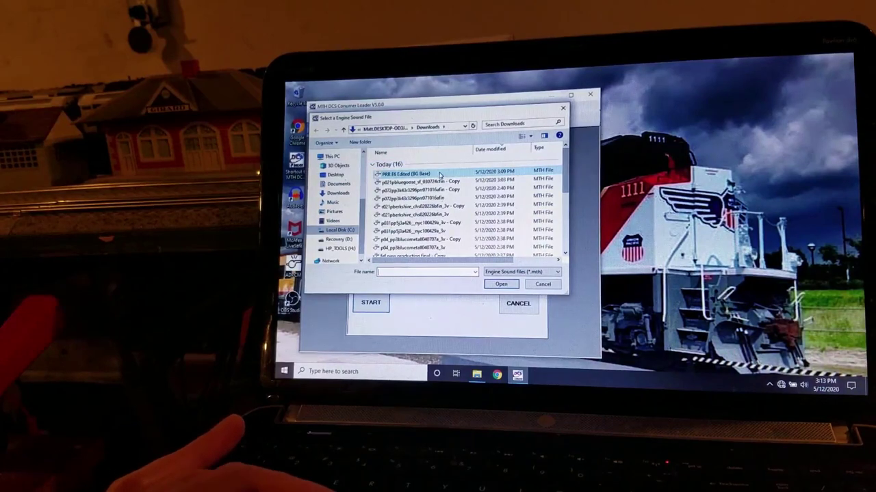
click(440, 175)
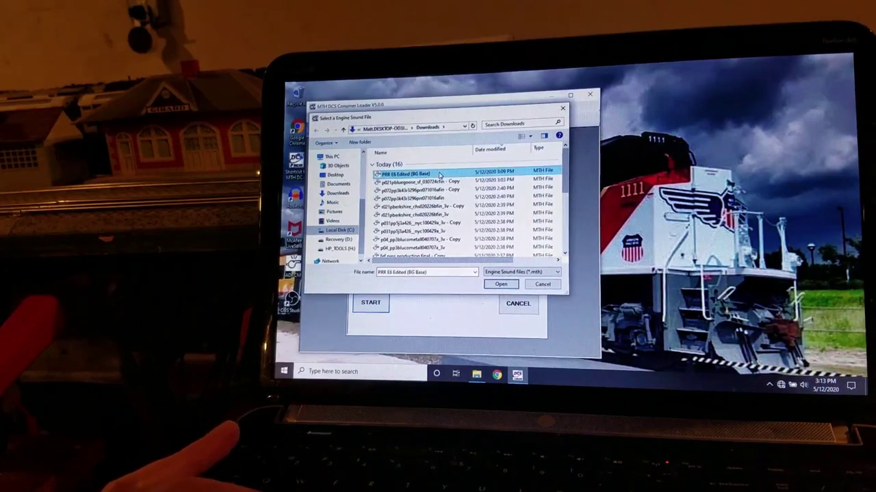
click(503, 284)
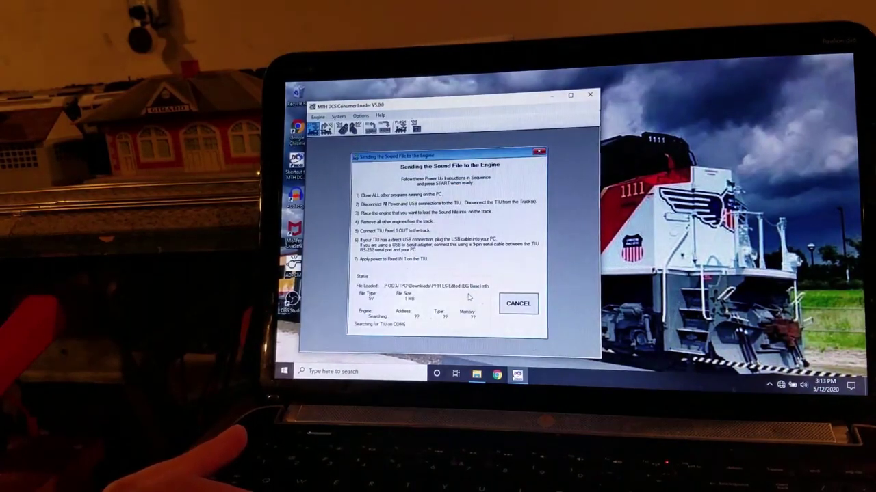